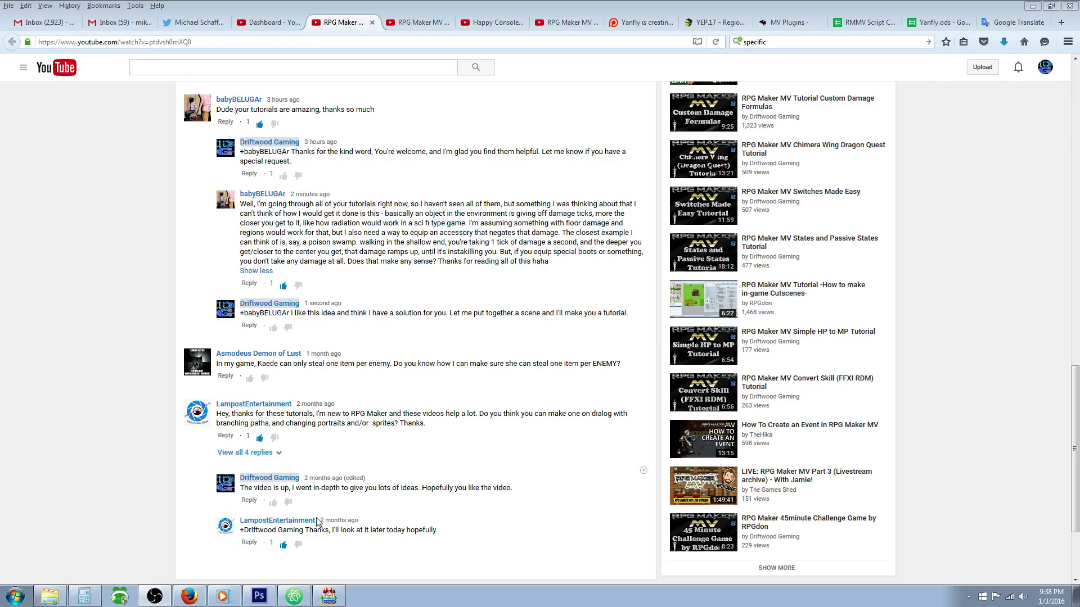
- Switch to RPG Maker MV and check that the YEP_RegionEvents plugin is listed and enabled in the project's plugins
left_click(329, 596)
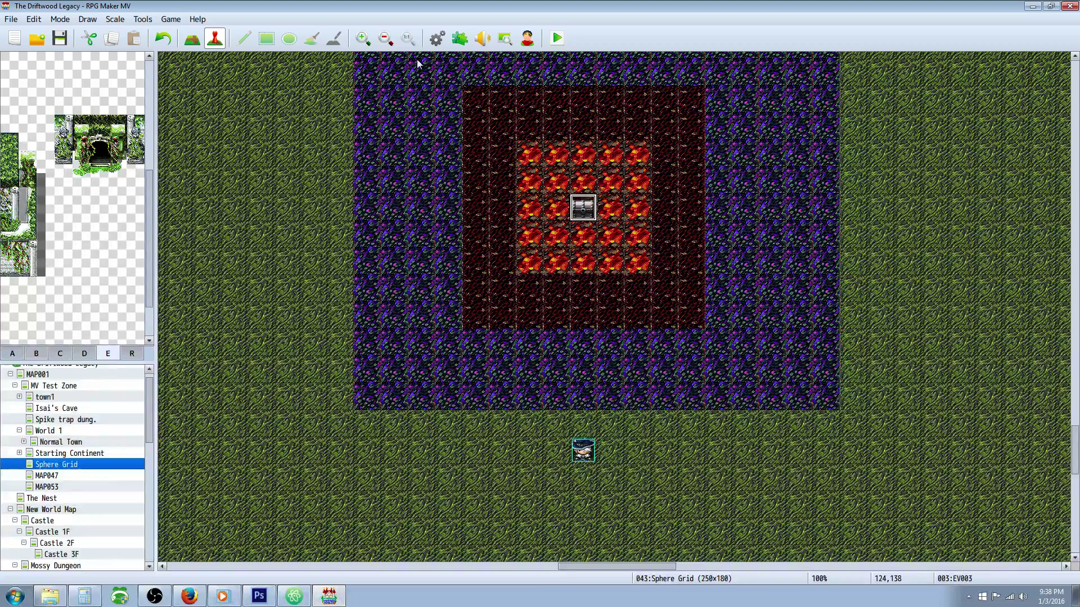
scroll(468, 148, "up", 4)
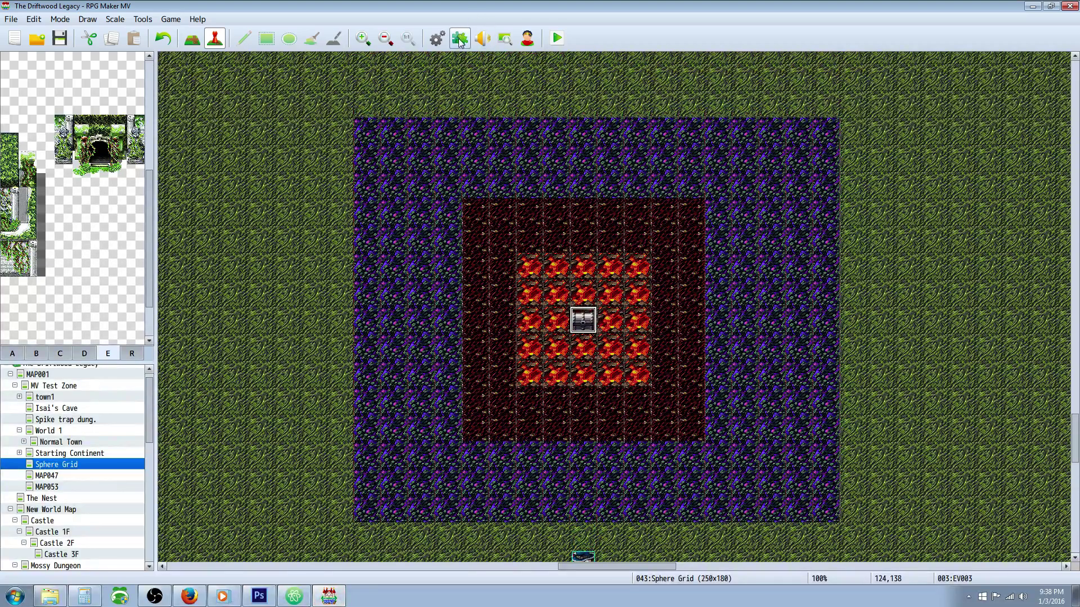
left_click(460, 39)
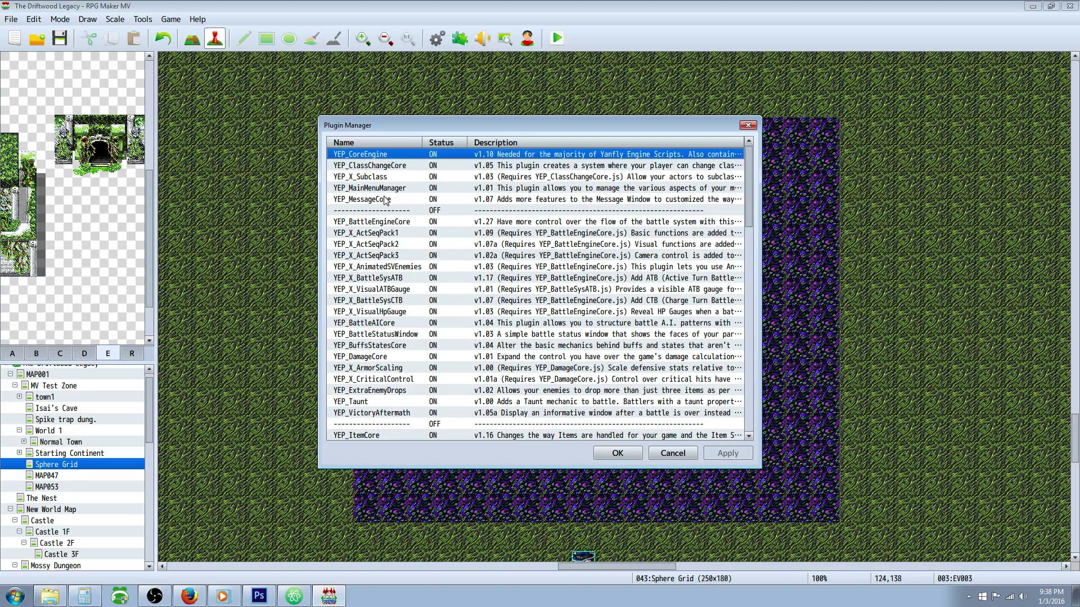
scroll(386, 201, "down", 13)
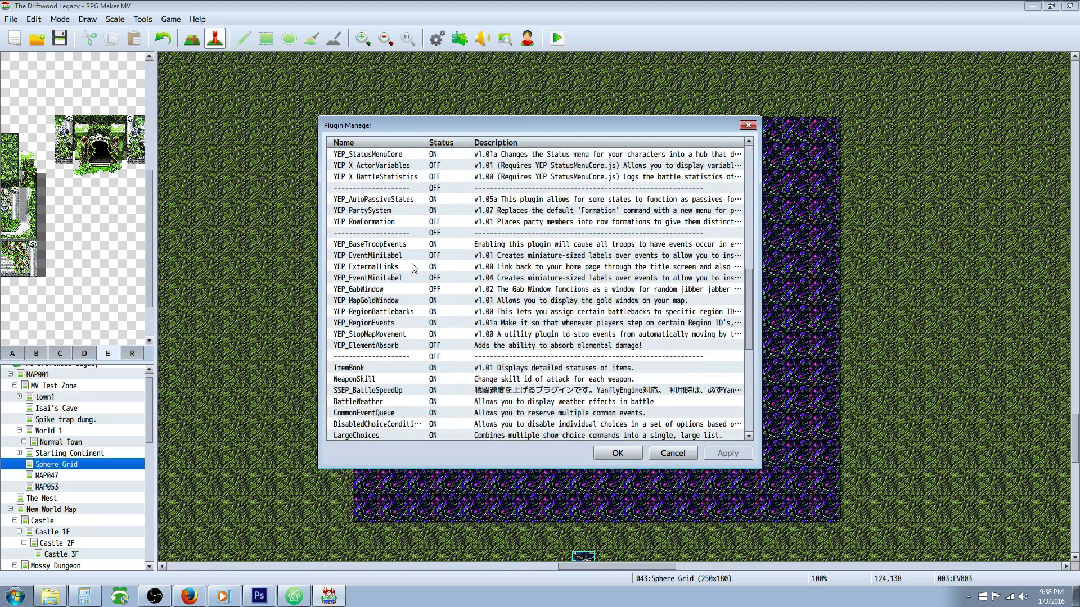
left_click(393, 312)
left_click(394, 324)
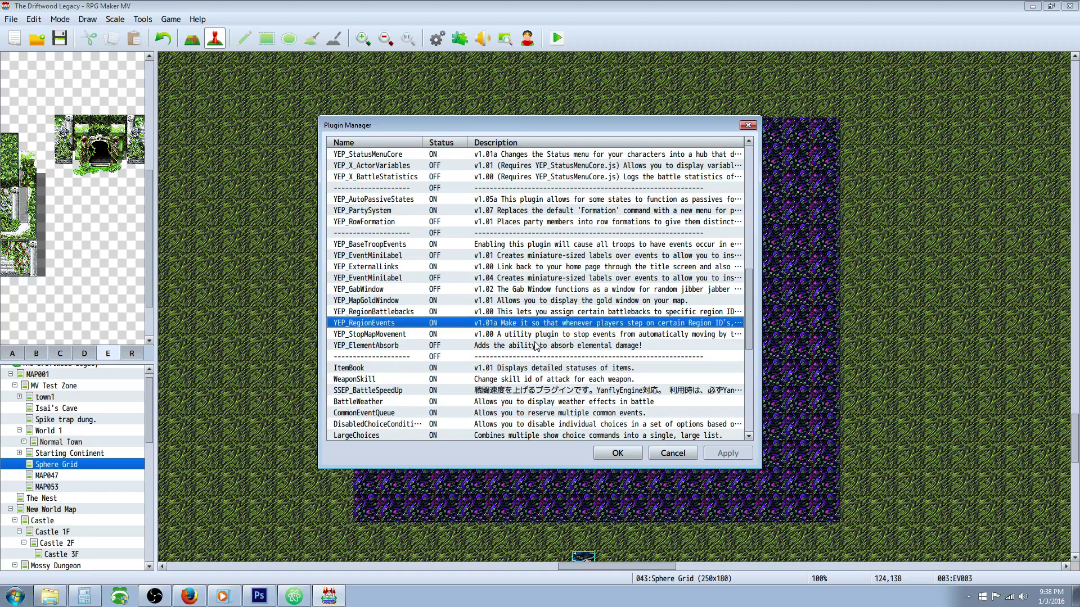
left_click(612, 458)
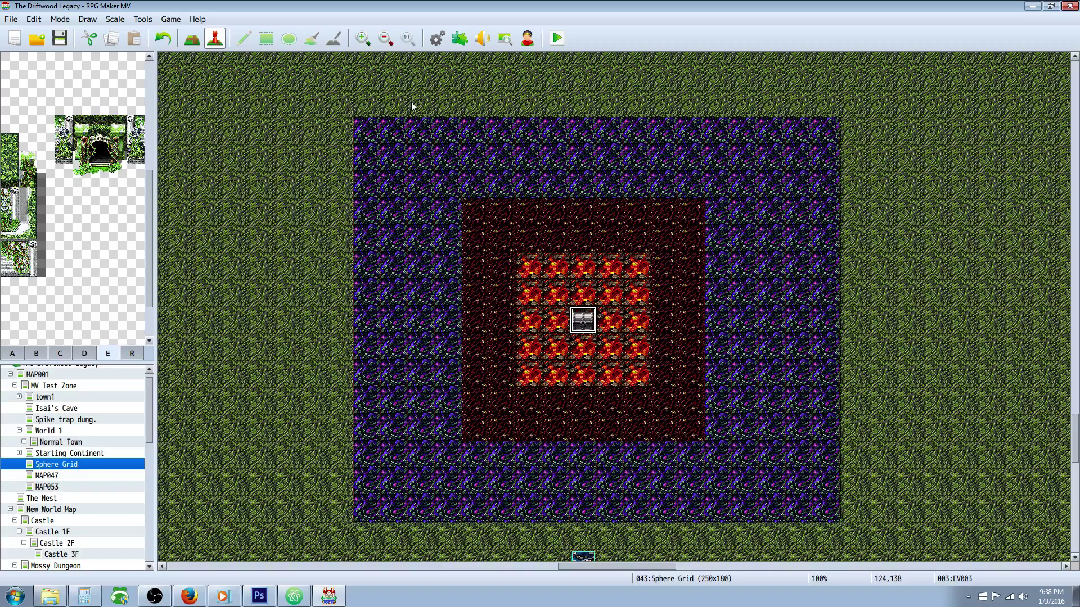
- Open the Swamp Damage common event in the database and review its conditional branches for each actor
left_click(437, 38)
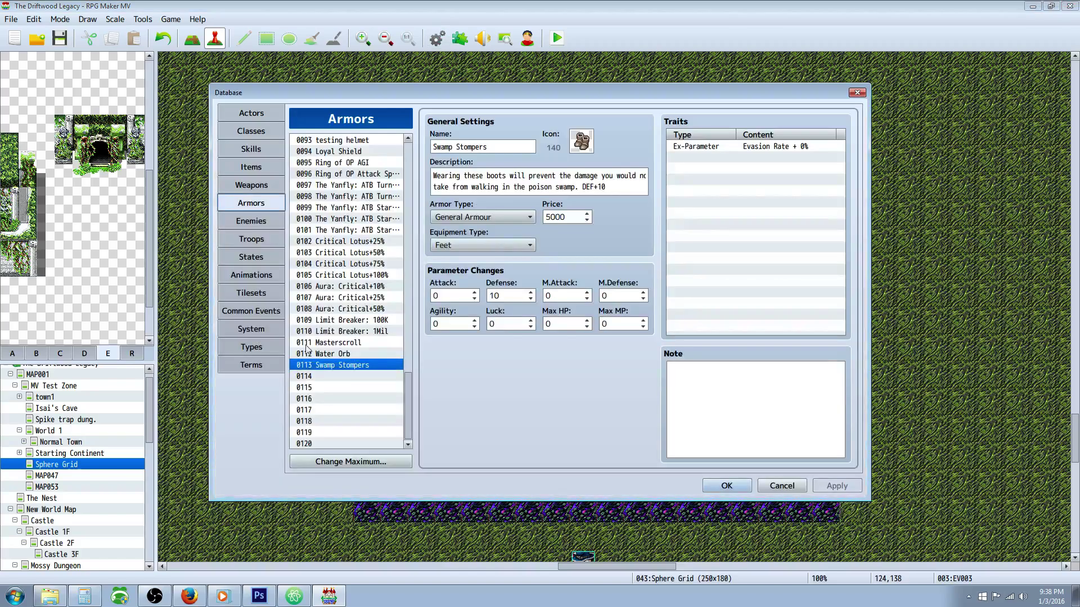
left_click(256, 313)
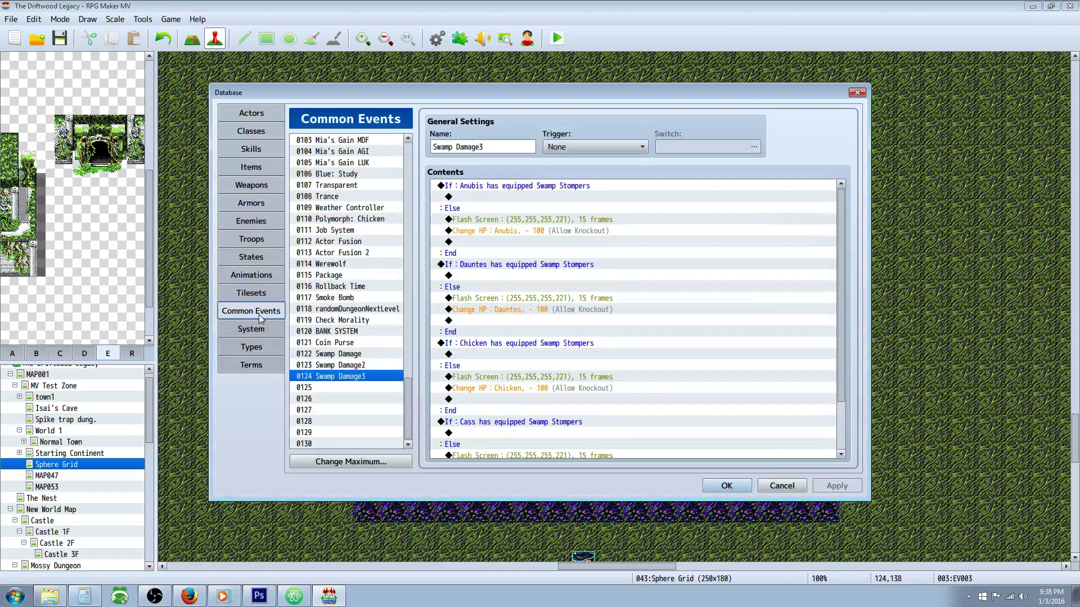
left_click(361, 355)
left_click(563, 187)
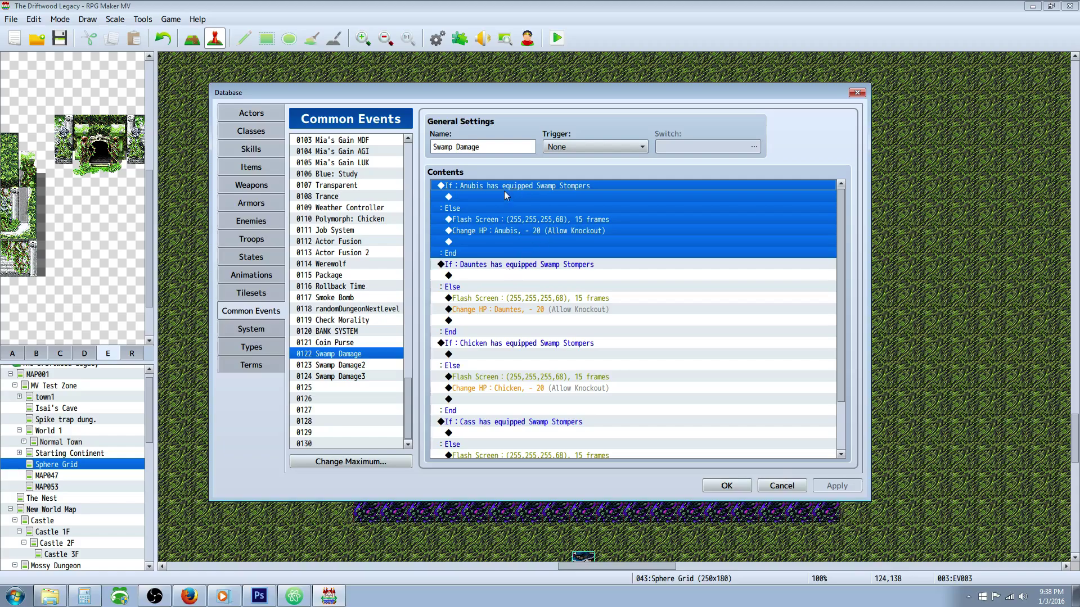
left_click(501, 267)
scroll(502, 272, "down", 2)
scroll(502, 272, "up", 2)
left_click(511, 190)
scroll(510, 308, "down", 2)
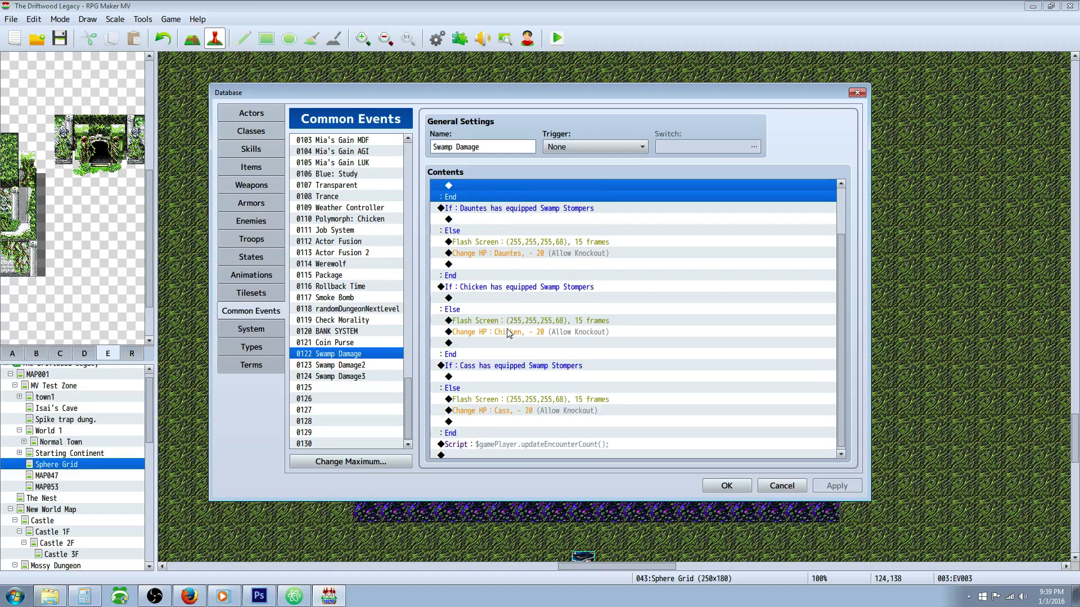
right_click(481, 453)
left_click(503, 454)
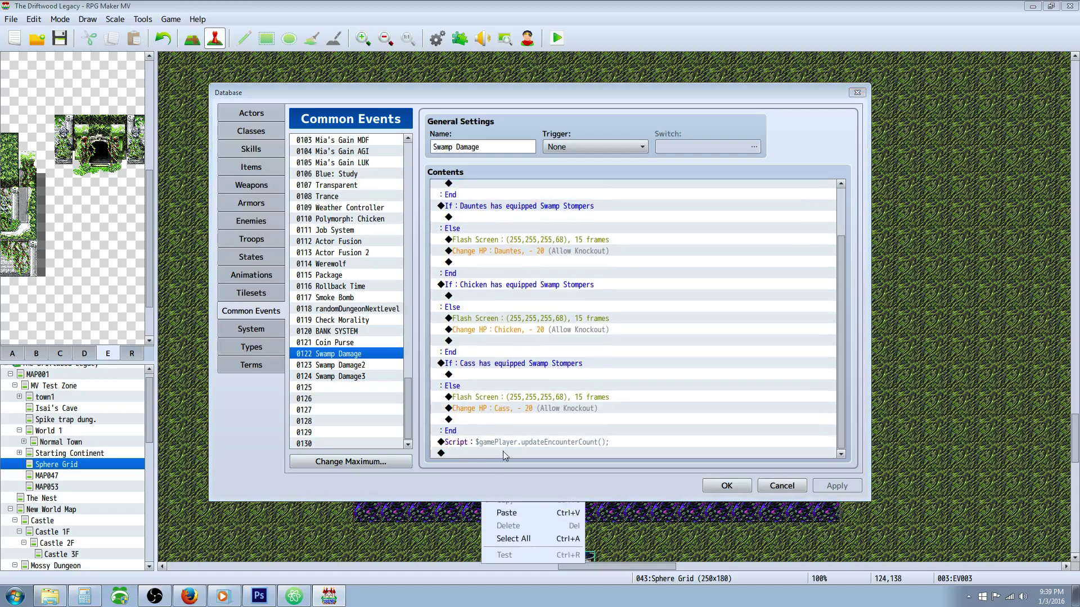
left_click(755, 486)
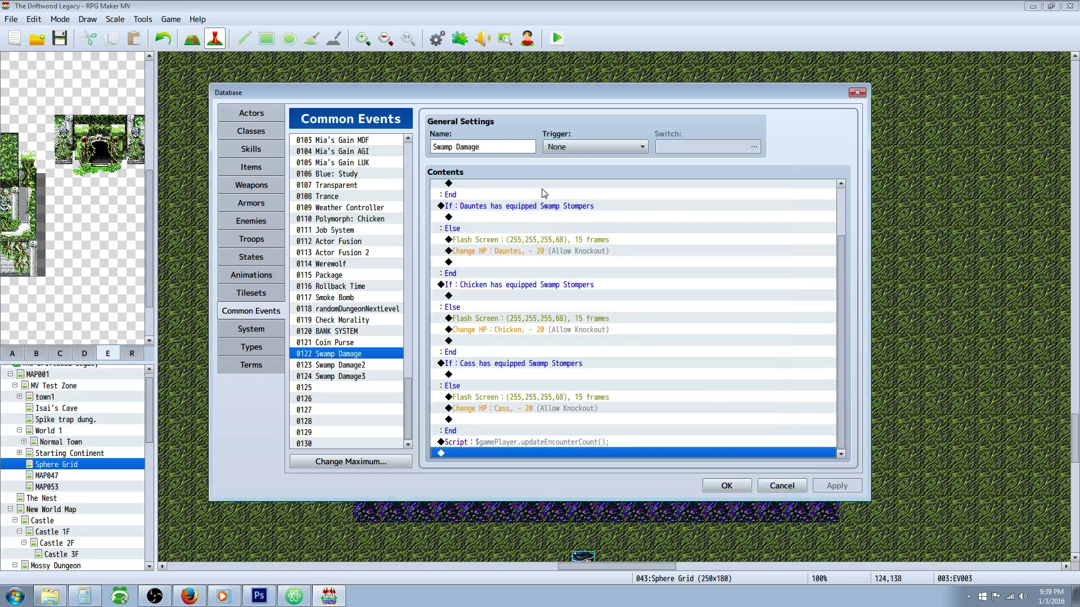
- Examine the settings of the Swamp Damage event's conditional branch for Anubis, including the actor, armor and Else branch options
scroll(533, 206, "up", 2)
scroll(533, 206, "up", 1)
right_click(529, 186)
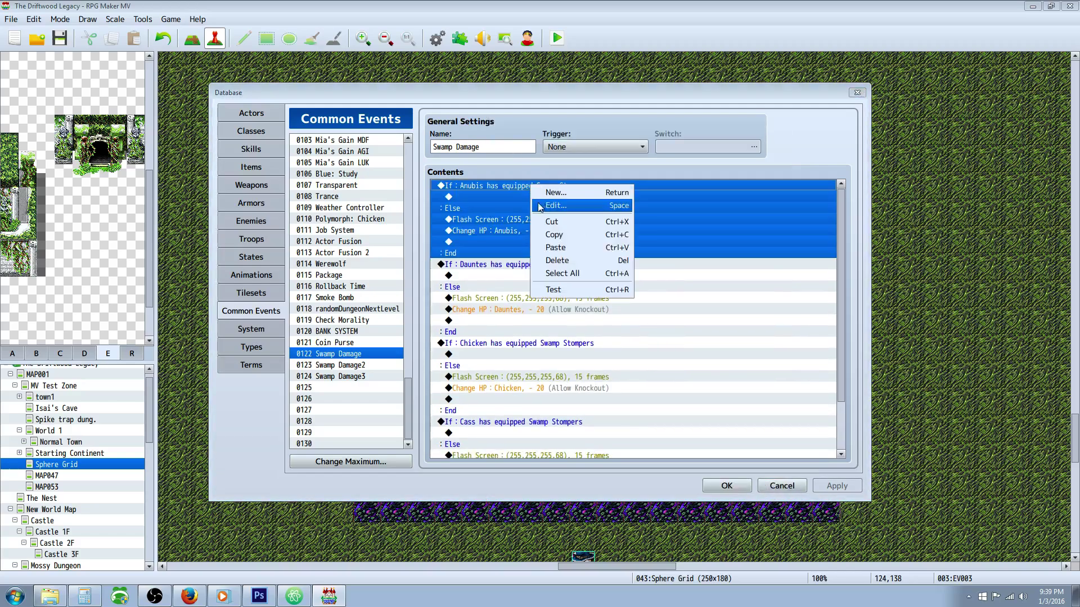
left_click(546, 208)
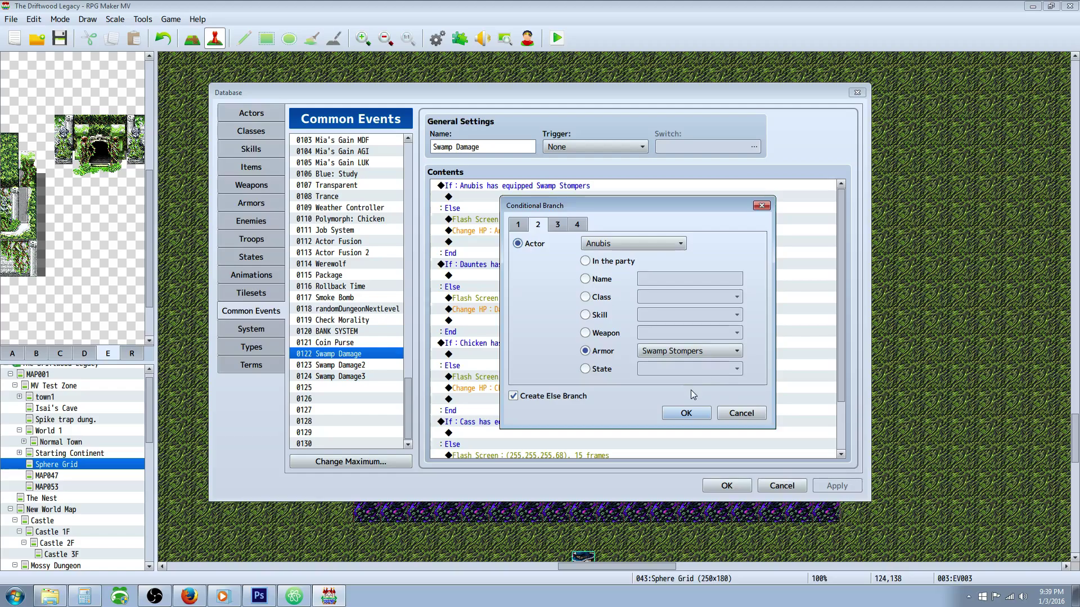
left_click(686, 414)
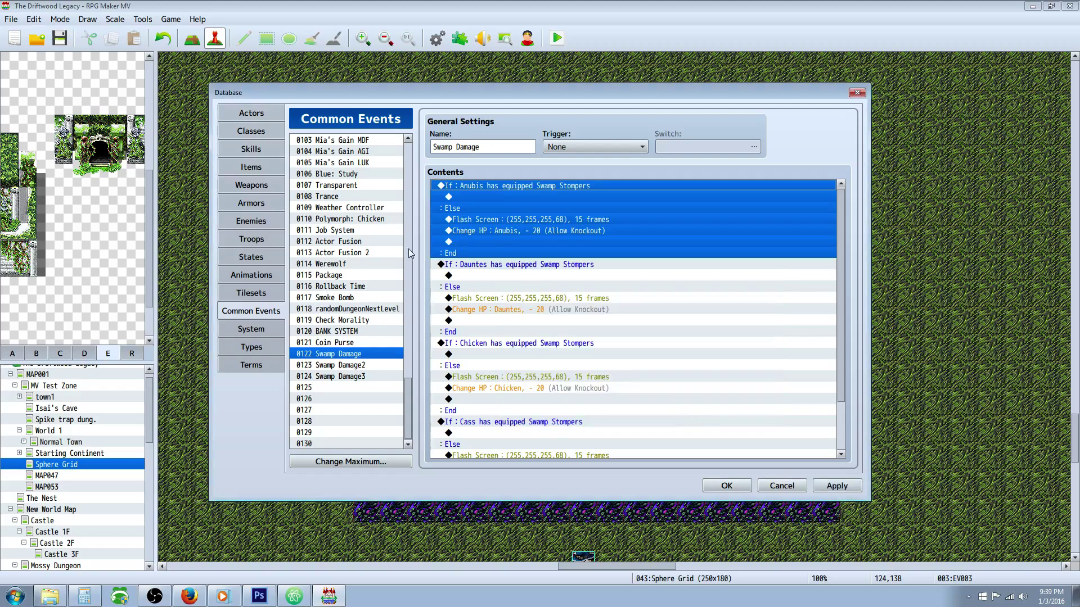
- Review the Swamp Stompers armor entry and its description in the database
left_click(258, 203)
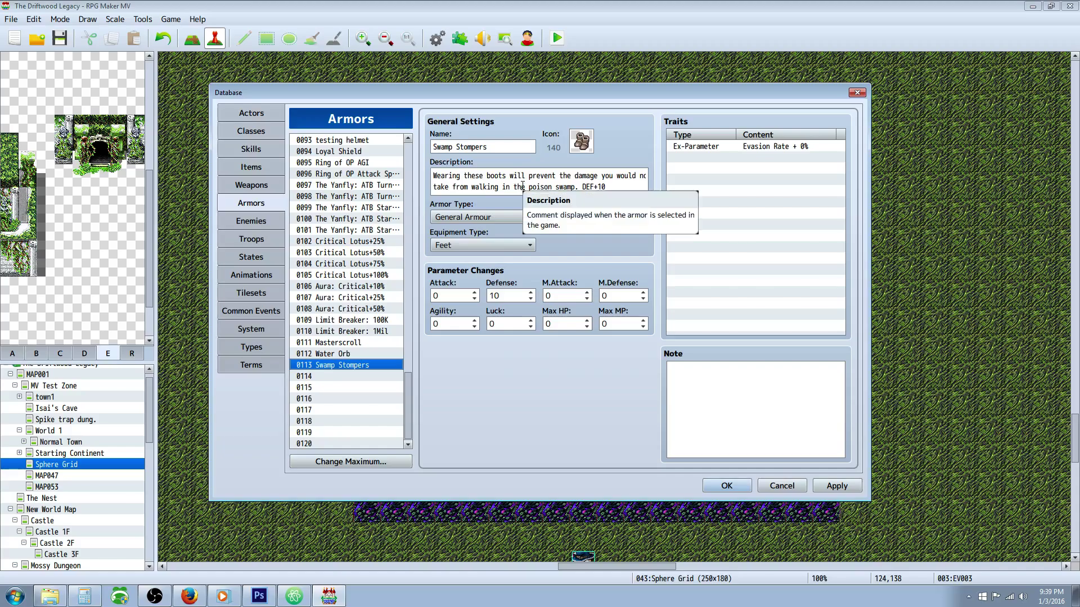
left_click(575, 187)
key("ctrl+a")
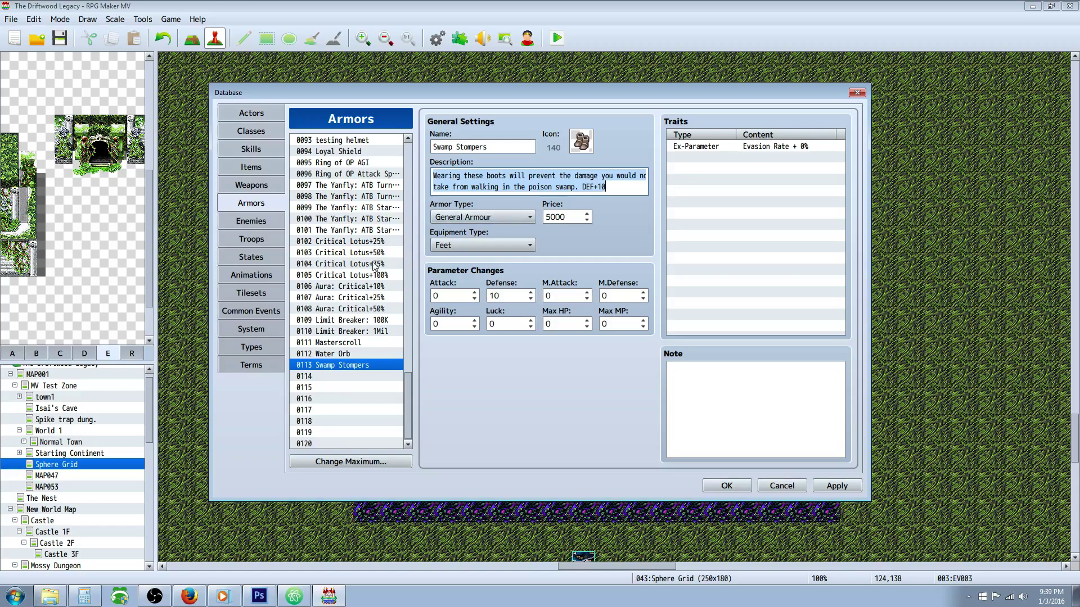
- Return to the Swamp Damage common event and recheck the Anubis branch's Swamp Stompers armor condition
left_click(259, 312)
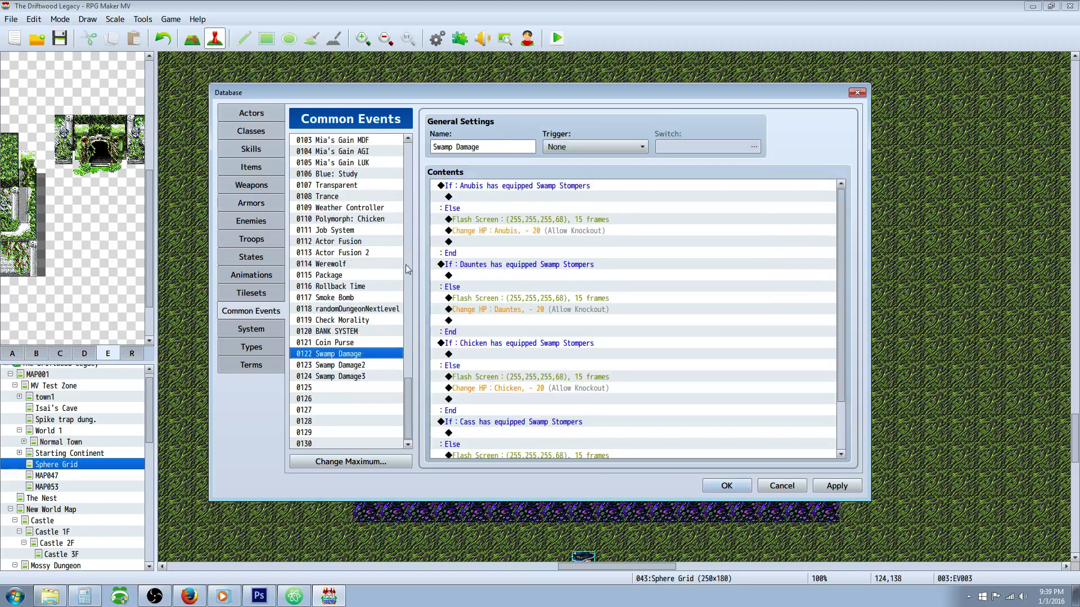
left_click(482, 186)
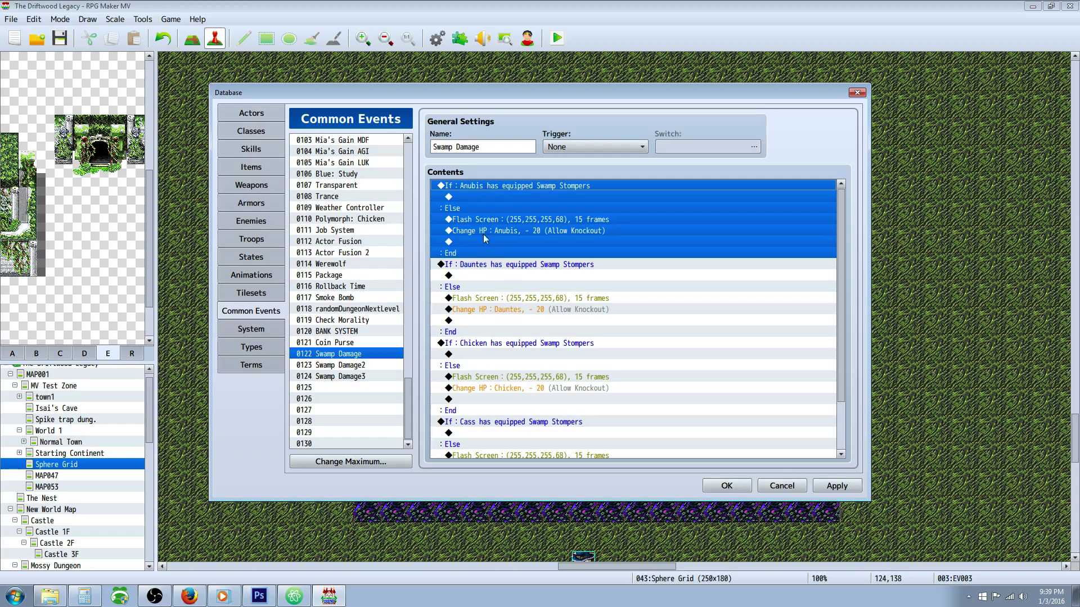
right_click(520, 190)
left_click(550, 214)
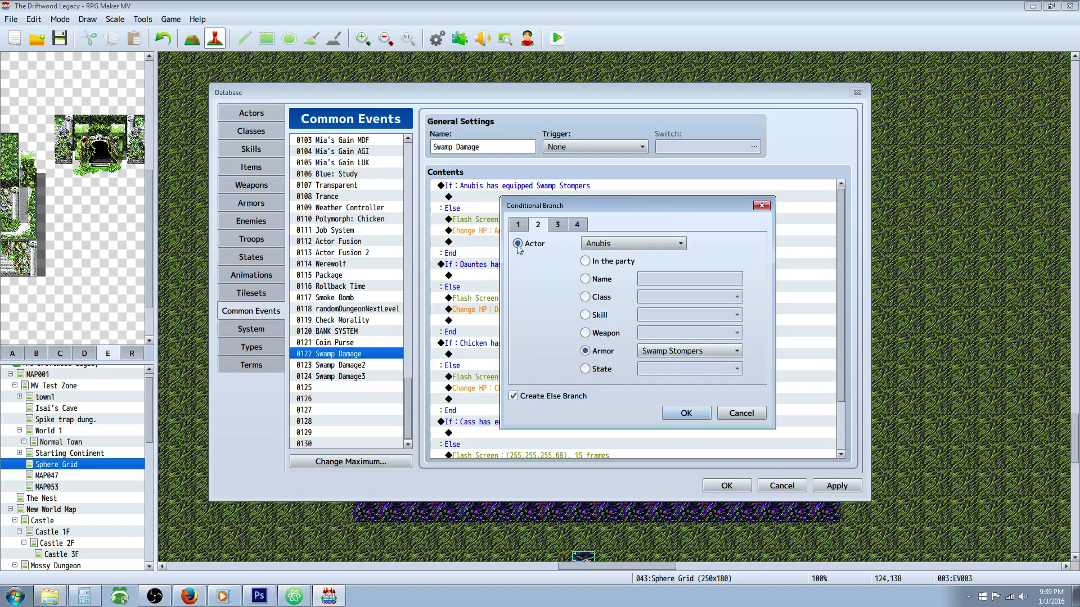
left_click(687, 414)
- Locate the Flash Screen event command and view its default settings without adding it to Anubis's Else branch
left_click(512, 230)
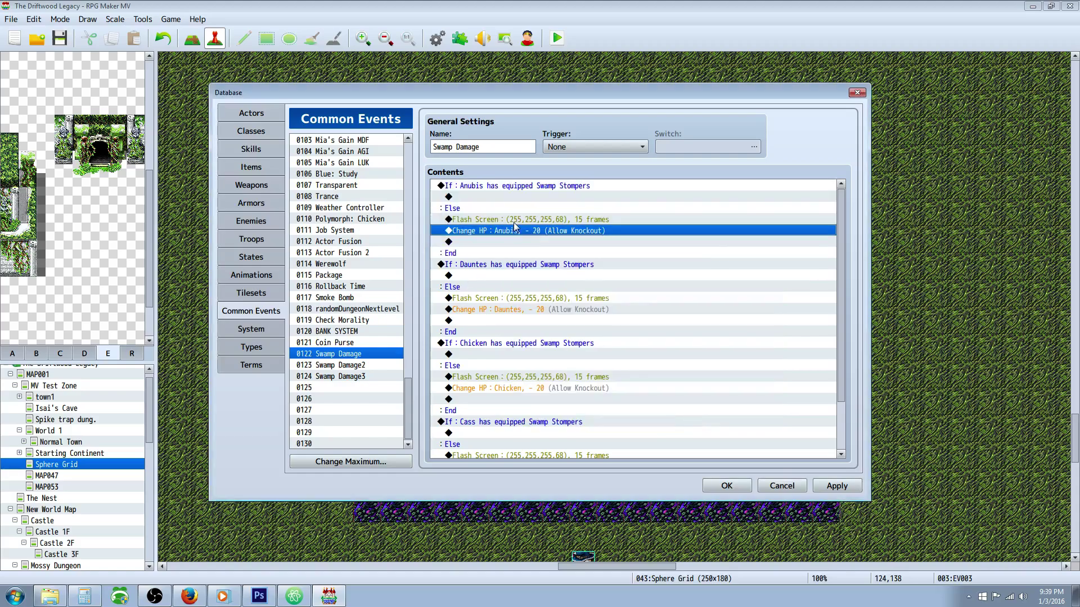
left_click(505, 245)
double_click(506, 244)
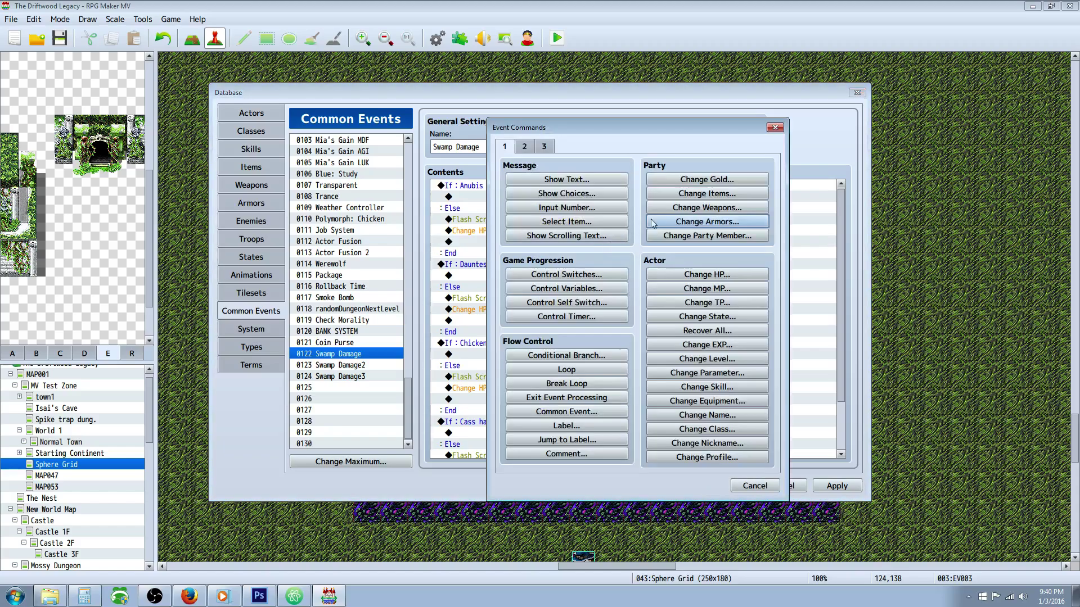
left_click(524, 147)
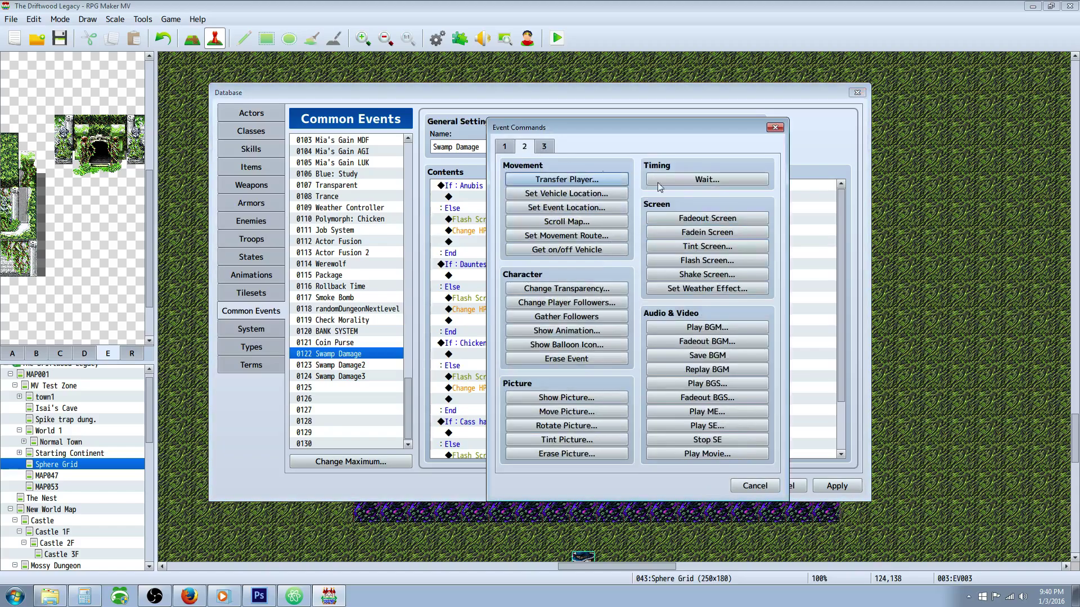
left_click(707, 261)
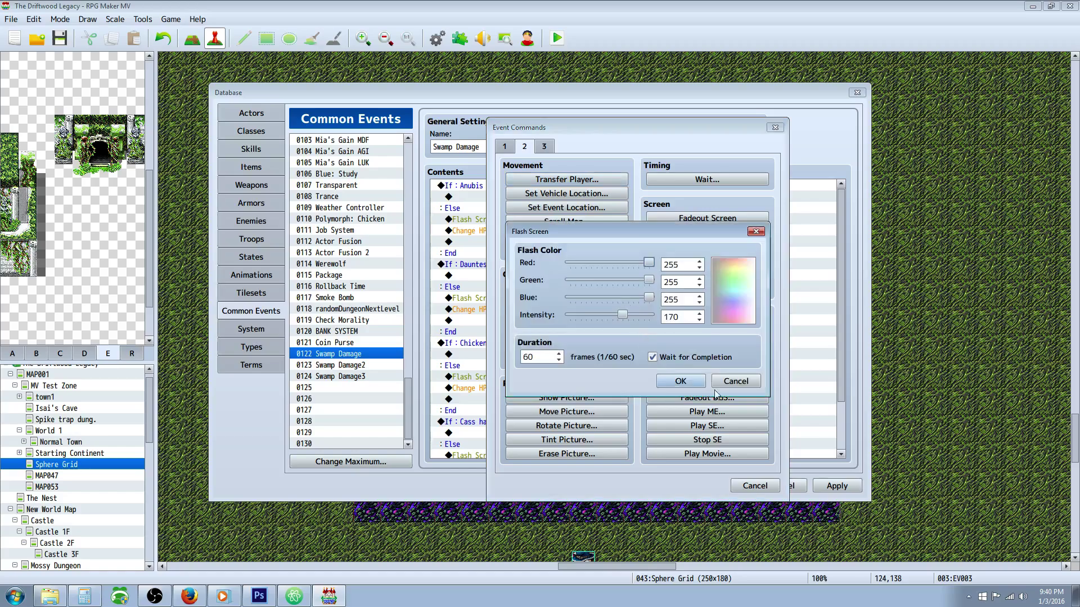
left_click(744, 386)
left_click(755, 486)
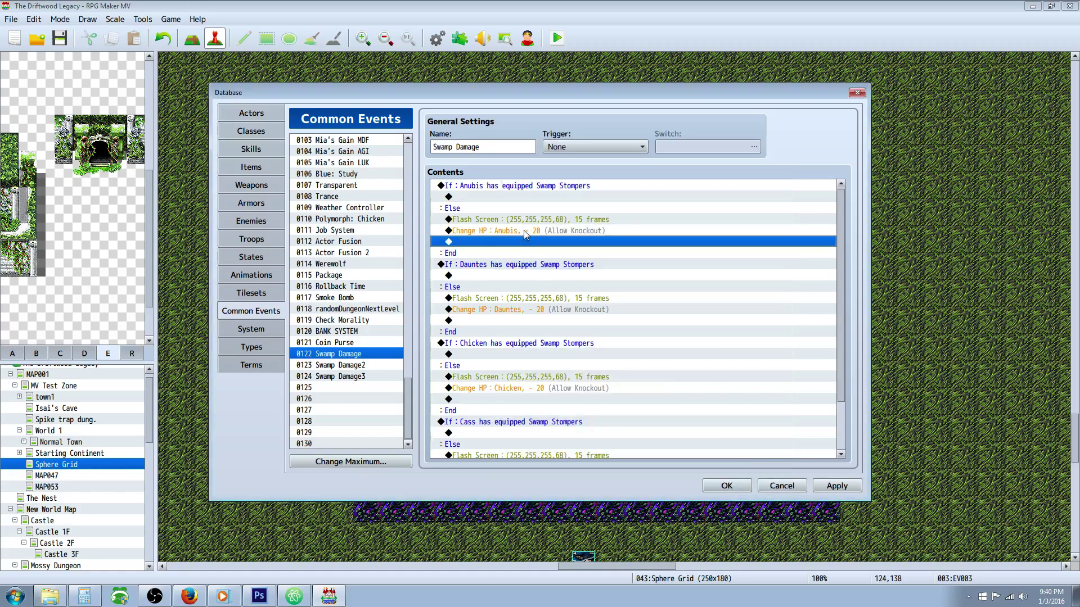
- Inspect the color, intensity and duration of the existing Flash Screen command in Anubis's Else branch
left_click(529, 219)
right_click(531, 222)
left_click(556, 243)
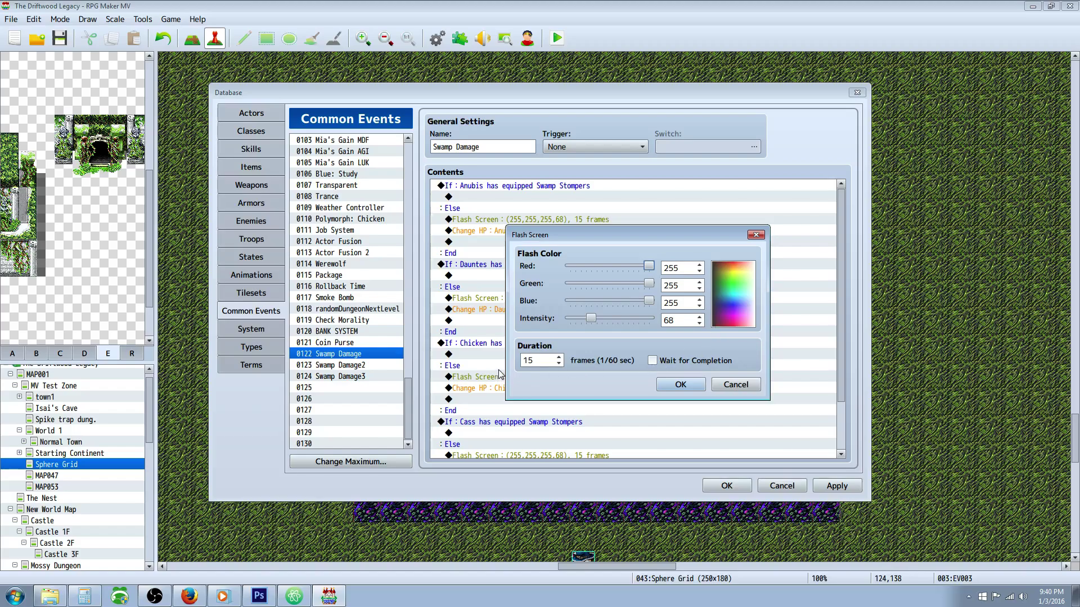
double_click(543, 358)
type("15")
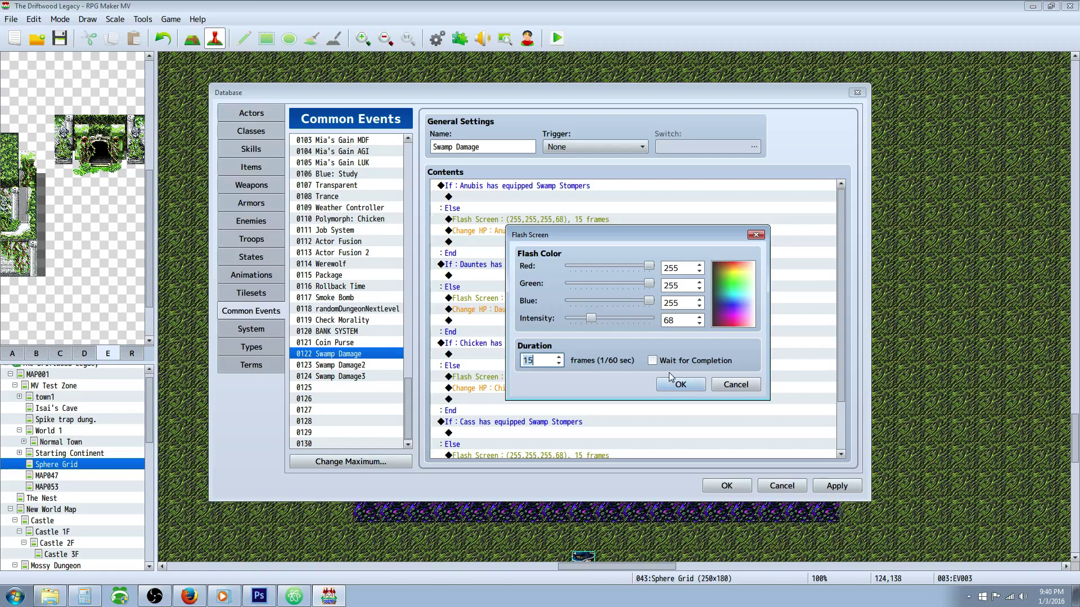
left_click(693, 393)
- Inspect the actor, operation, constant amount and knockout option of Anubis's Change HP command
left_click(532, 235)
right_click(532, 235)
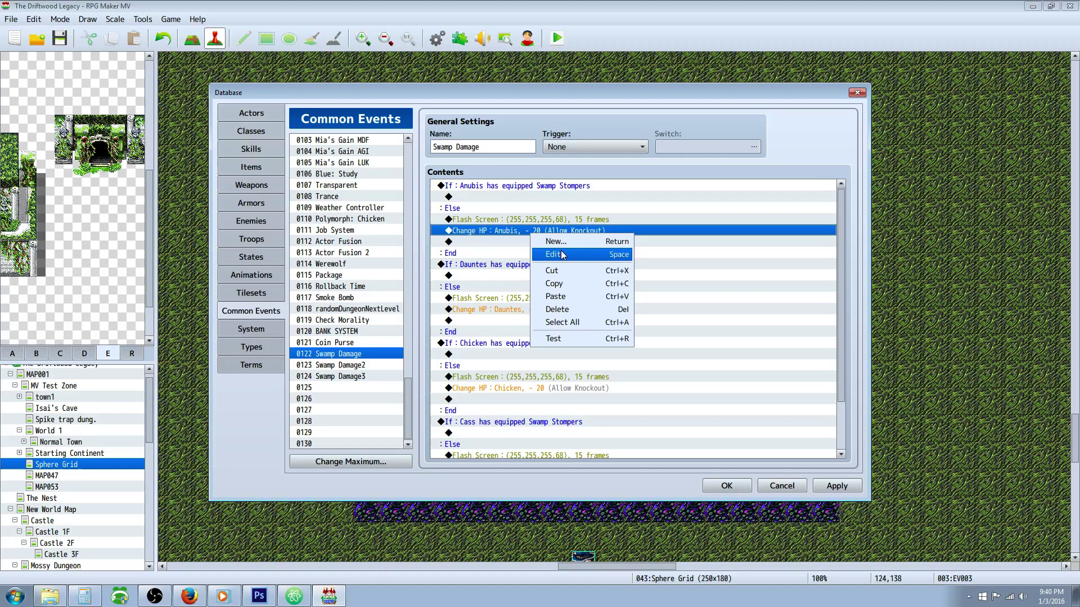
left_click(557, 254)
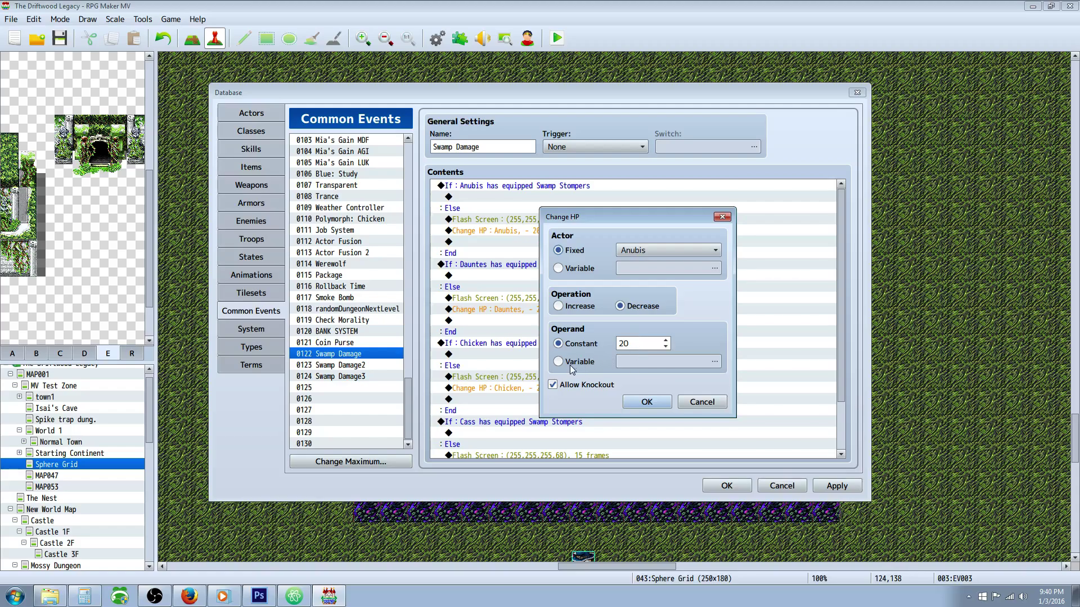
double_click(625, 344)
key("End")
left_click(660, 403)
- Walk through the Anubis branch, comparing the empty equipped case with the Else case's flash and HP loss commands
left_click(509, 189)
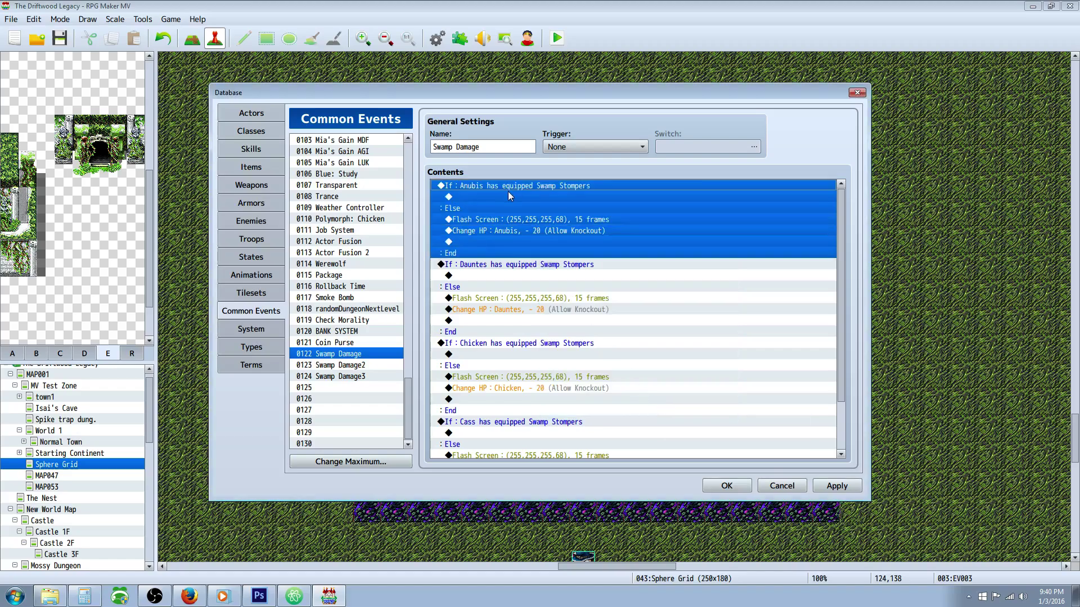
left_click(569, 207)
left_click(543, 189)
left_click(541, 207)
left_click(563, 197)
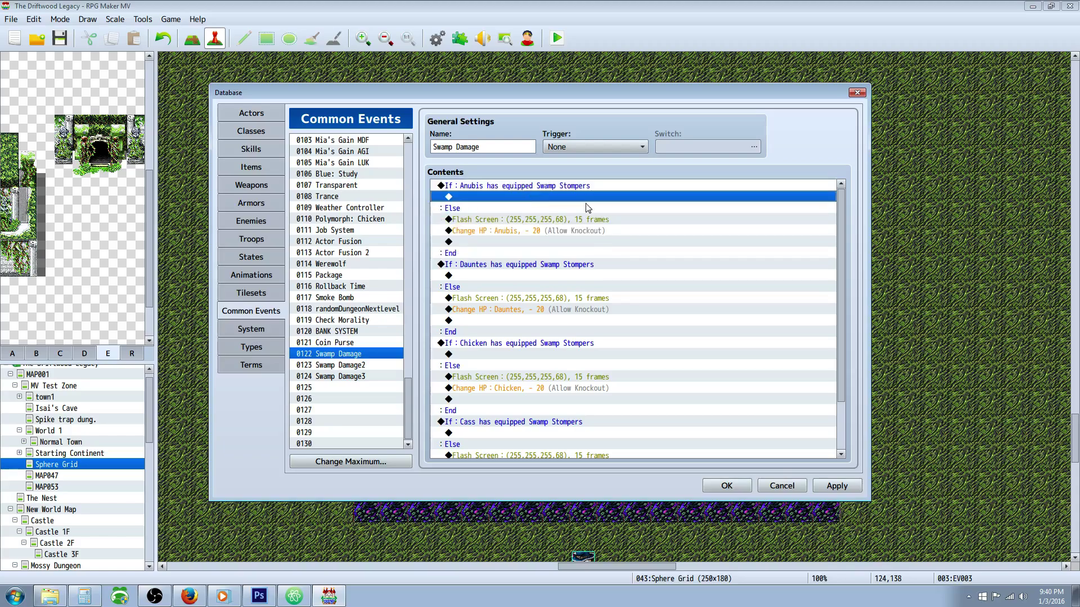
left_click(501, 222)
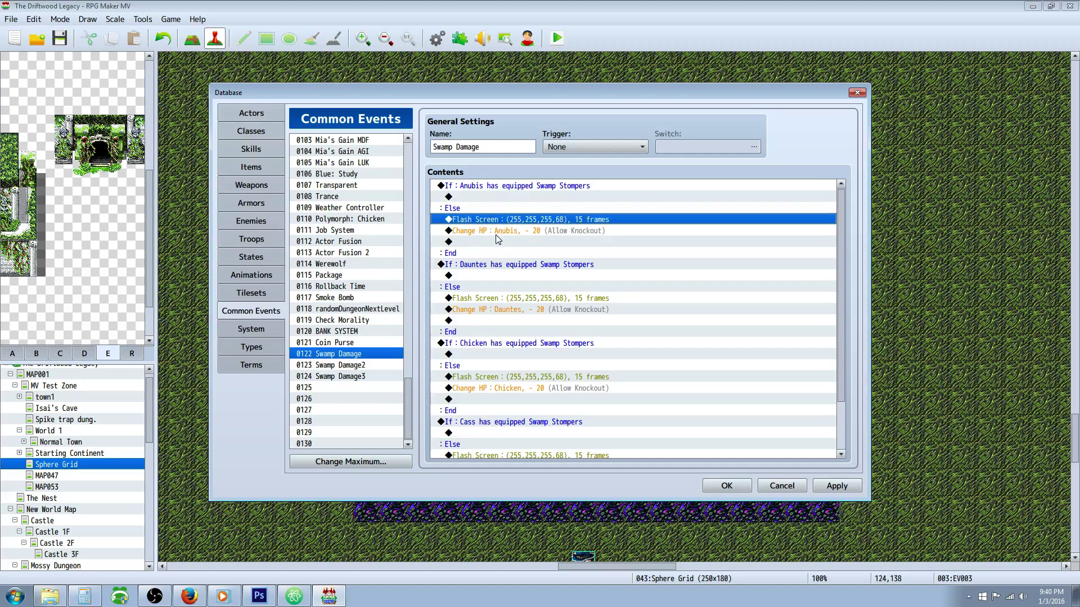
left_click(518, 233)
- Compare the Dauntes, Chicken and Cass branches with the Anubis branch in the Swamp Damage event
scroll(506, 248, "down", 1)
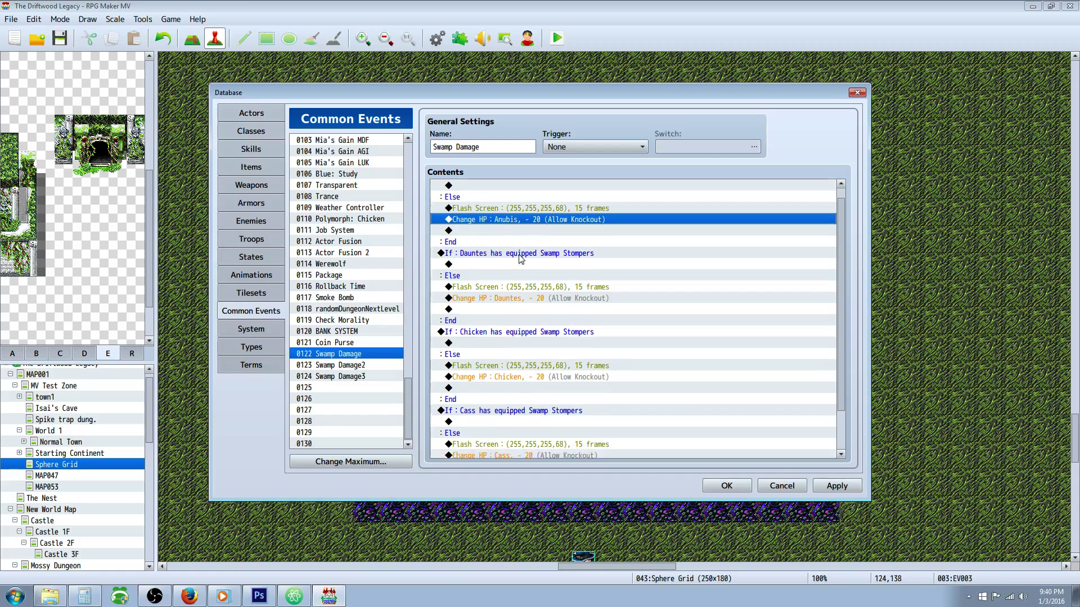
left_click(502, 236)
scroll(508, 232, "down", 1)
left_click(506, 226)
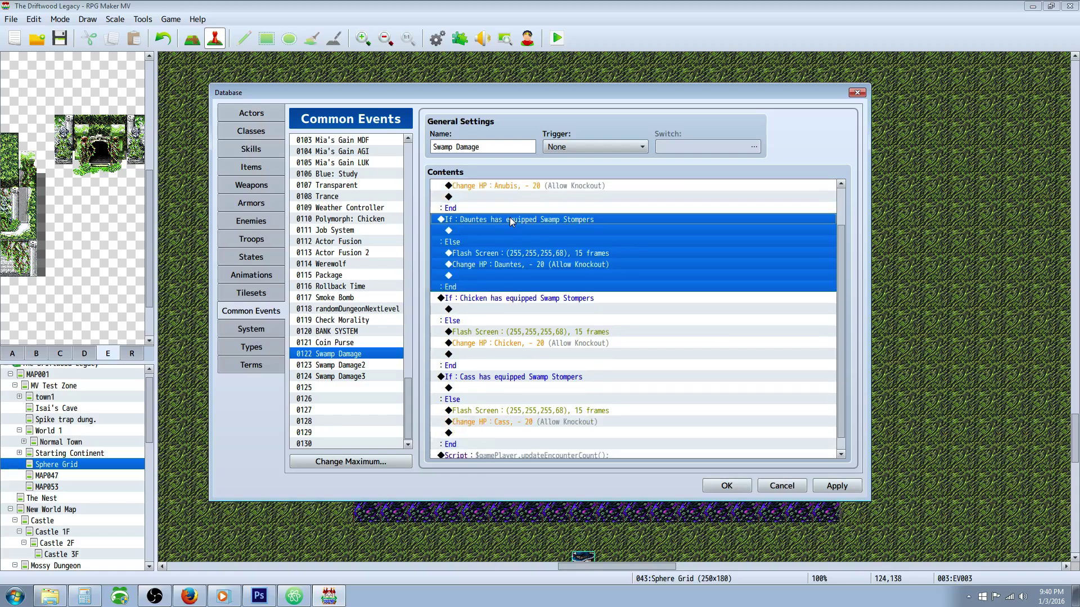
scroll(549, 223, "up", 1)
double_click(552, 197)
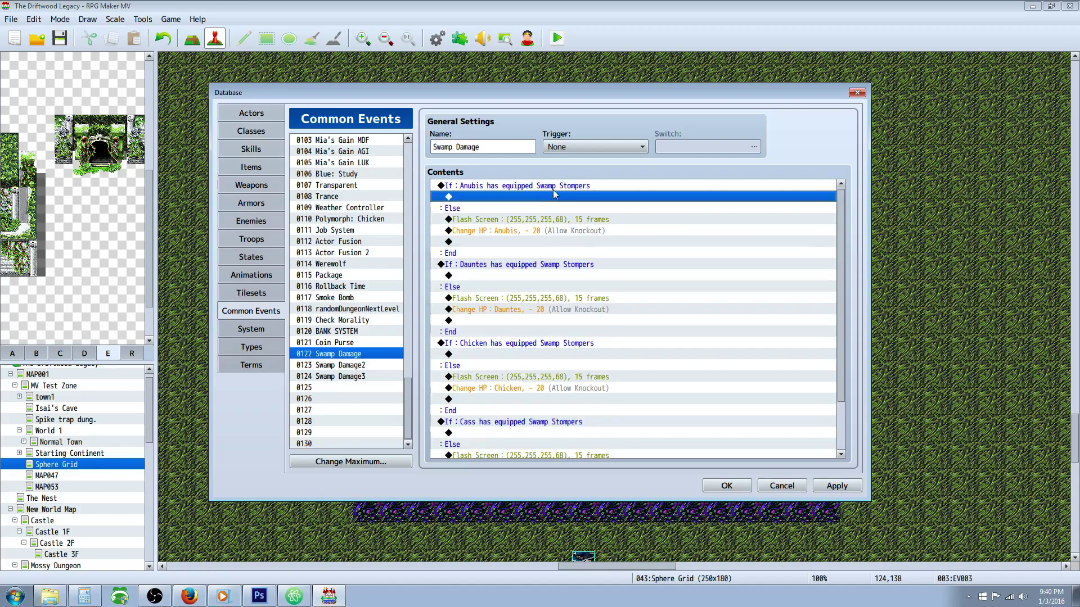
- Copy the whole Anubis branch and inspect the actor and armor condition of the Dauntes branch
left_click(748, 491)
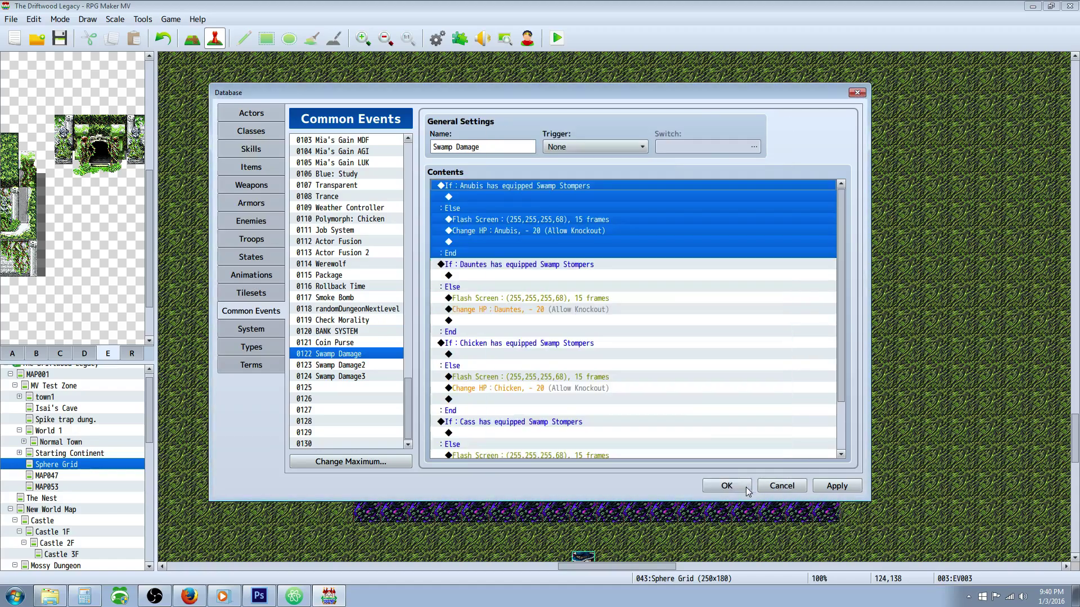
right_click(521, 188)
left_click(562, 235)
left_click(497, 276)
left_click(517, 264)
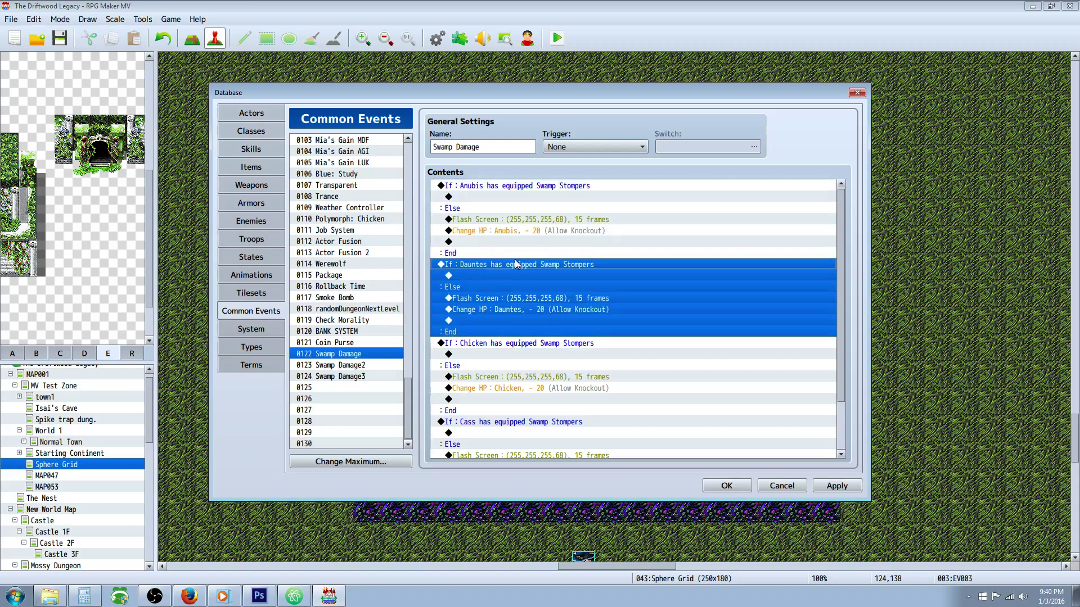
right_click(502, 269)
left_click(528, 284)
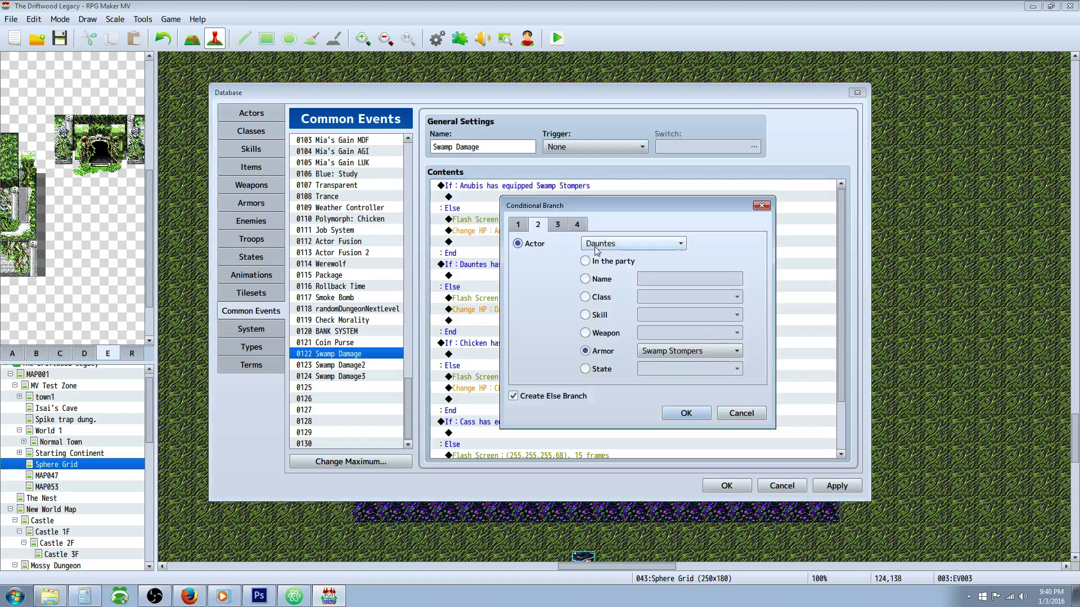
left_click(741, 413)
- Review the flash and HP loss commands of the remaining Swamp Damage branches down to the closing script line
left_click(536, 298)
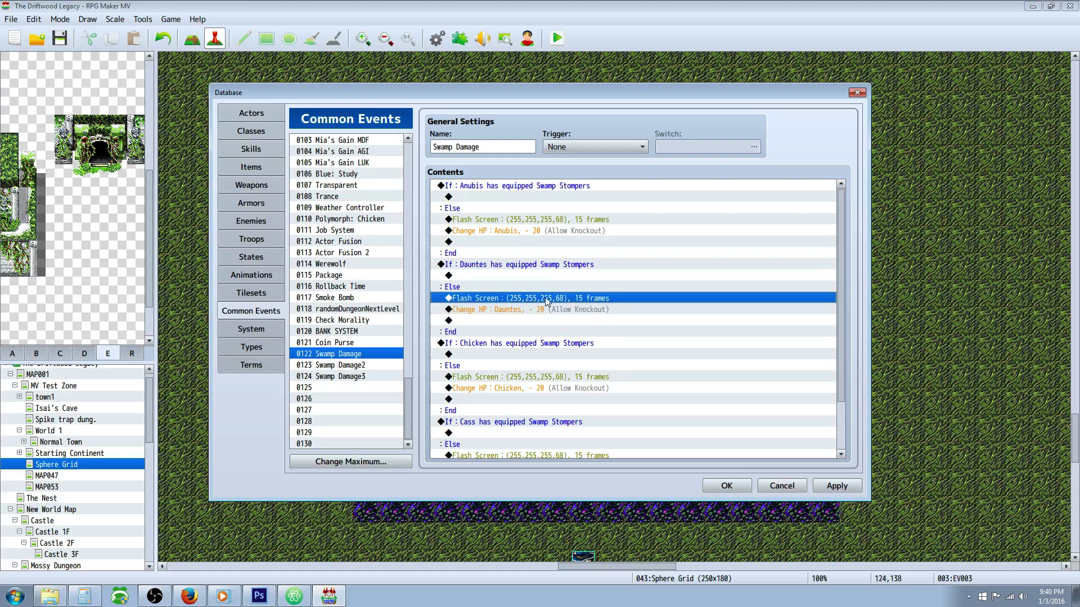
scroll(551, 282, "down", 1)
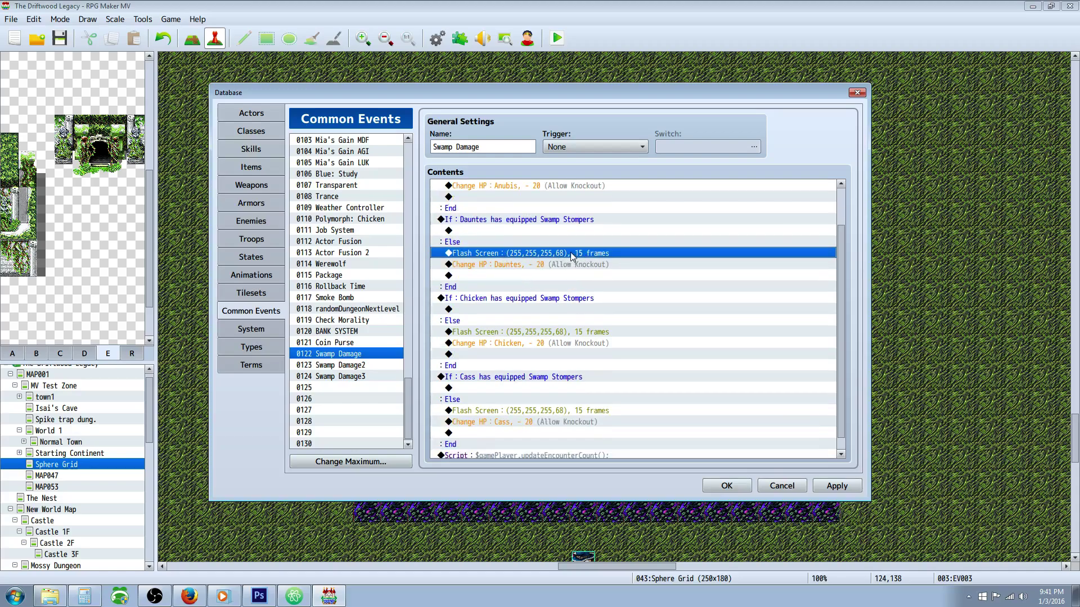
scroll(572, 257, "down", 1)
left_click(526, 271)
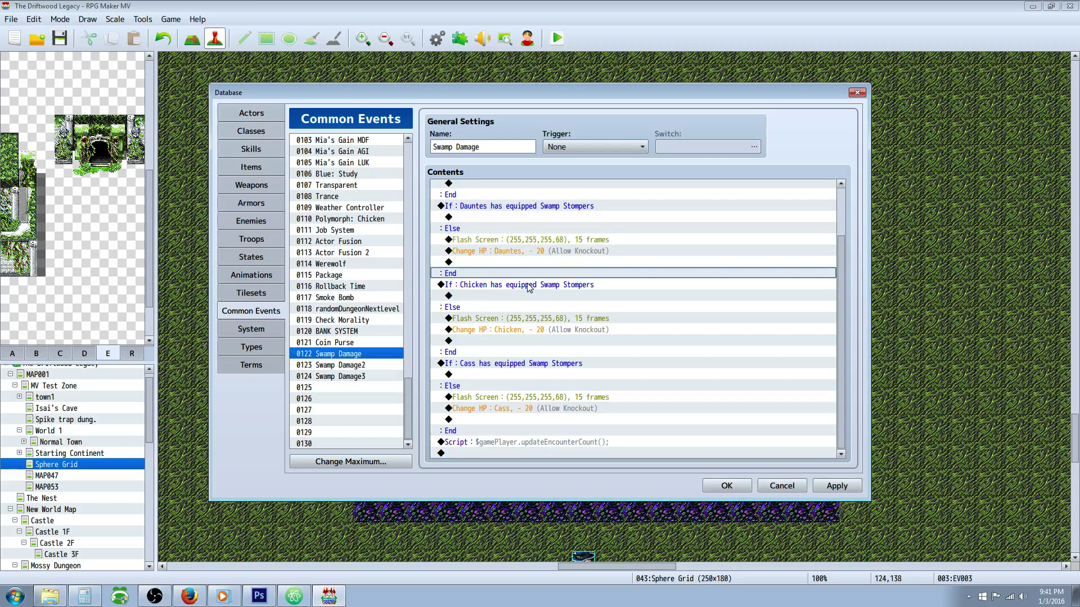
left_click(529, 286)
left_click(529, 252)
scroll(529, 271, "up", 2)
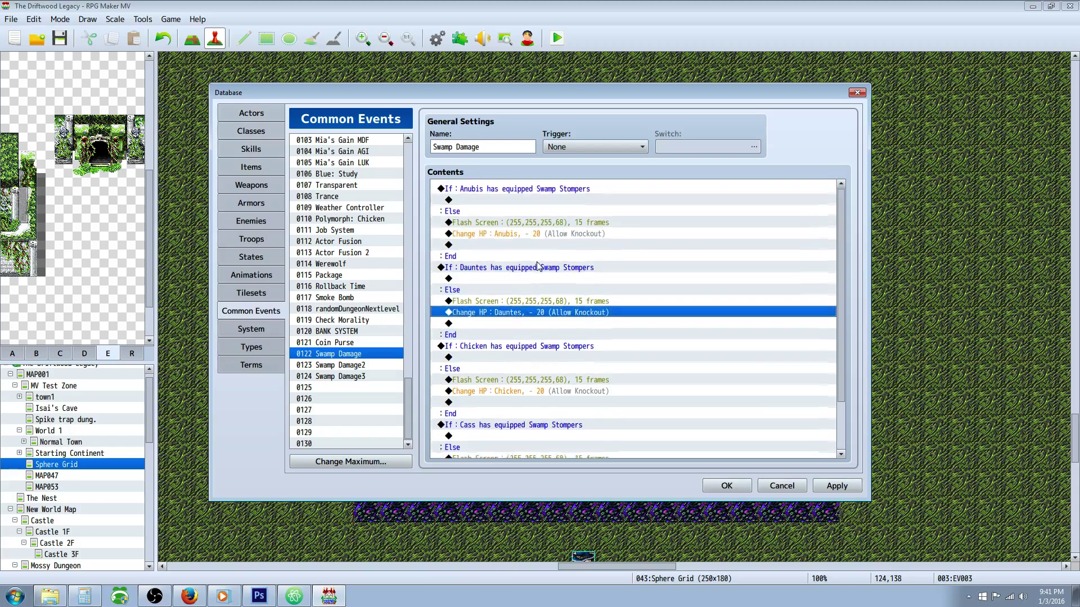
left_click(529, 191)
scroll(529, 252, "down", 1)
left_click(526, 302)
scroll(526, 302, "down", 2)
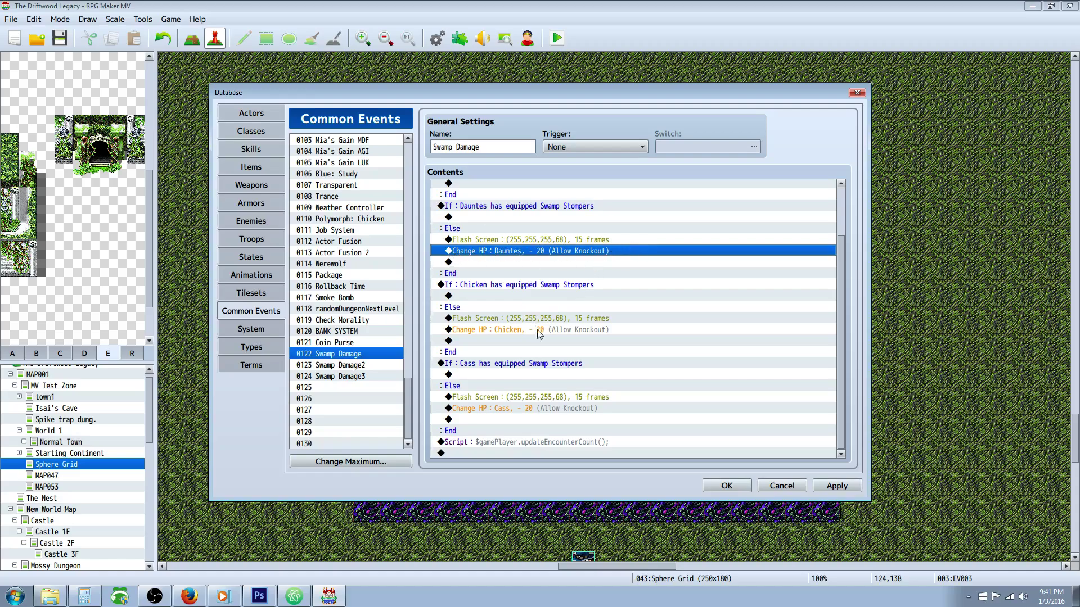
left_click(526, 442)
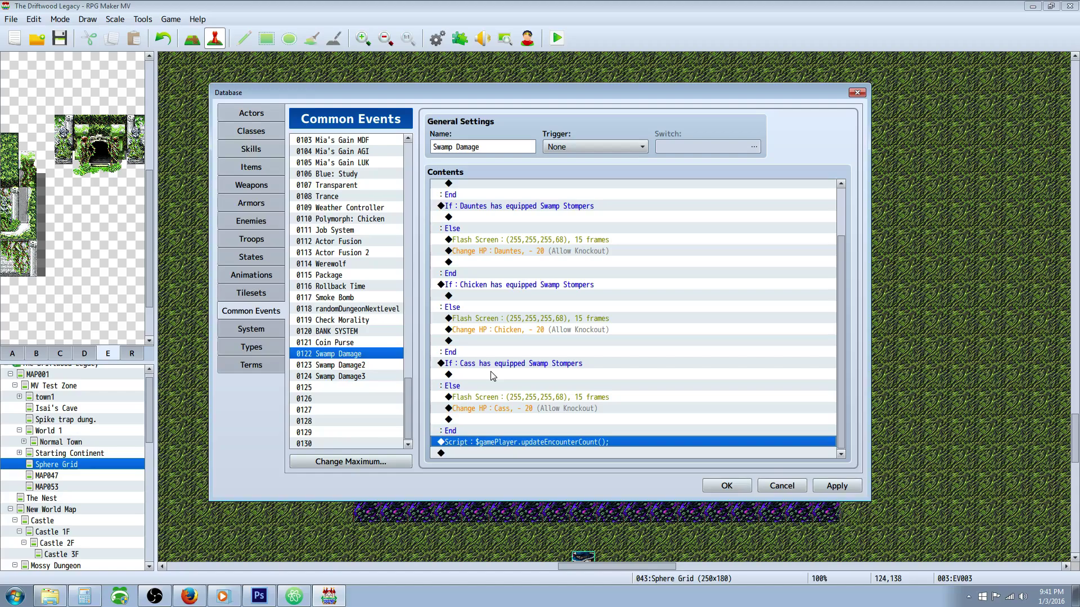
right_click(488, 453)
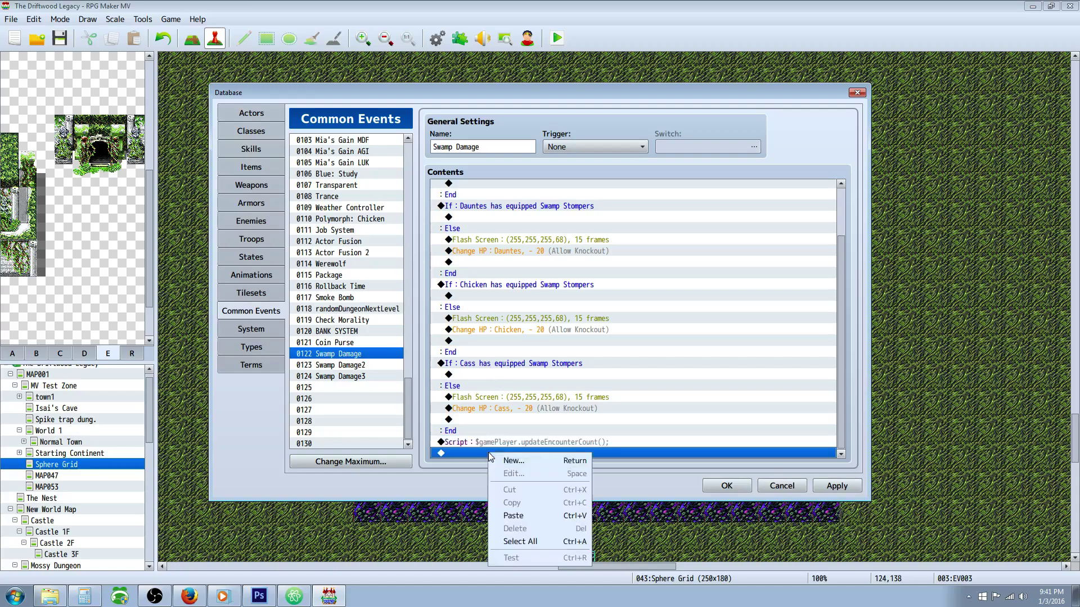
left_click(523, 460)
left_click(547, 148)
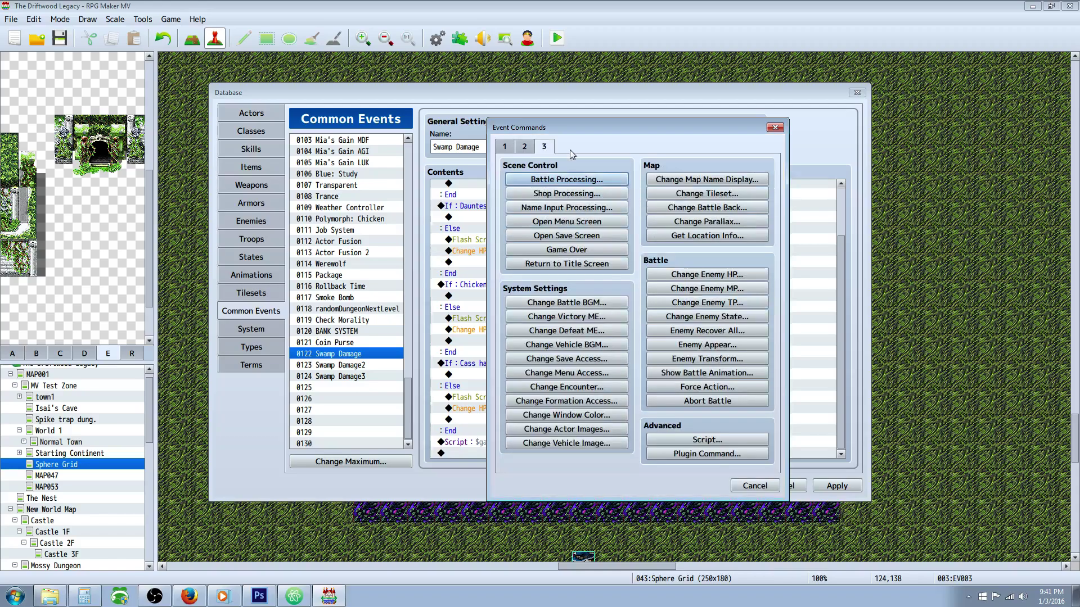
left_click(730, 451)
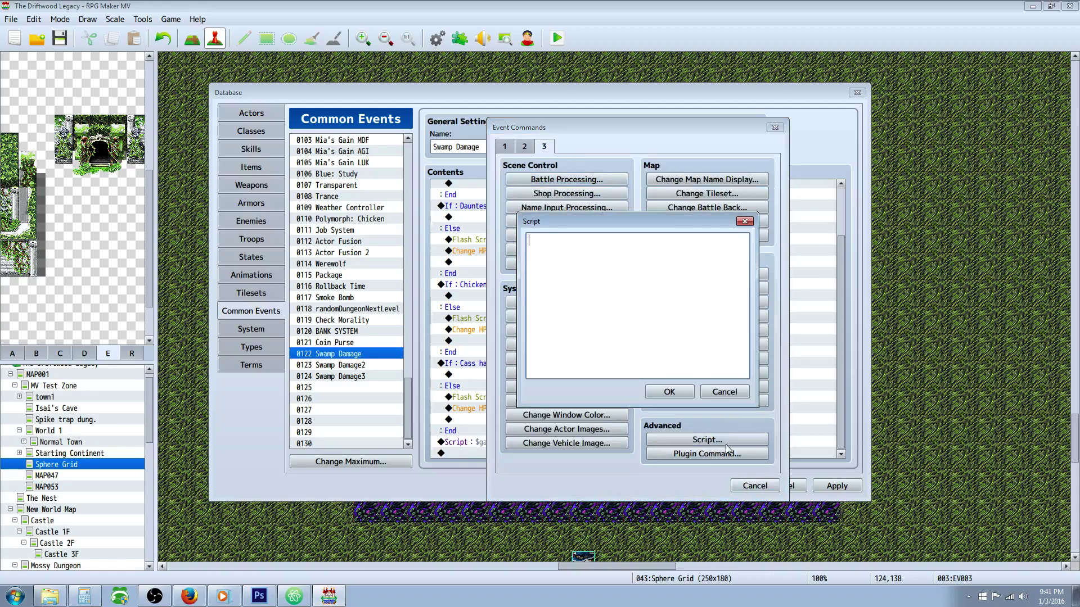
left_click(725, 394)
left_click(755, 486)
- Examine the existing $gamePlayer.updateEncounterCount(); script call at the end of the Swamp Damage event
right_click(551, 443)
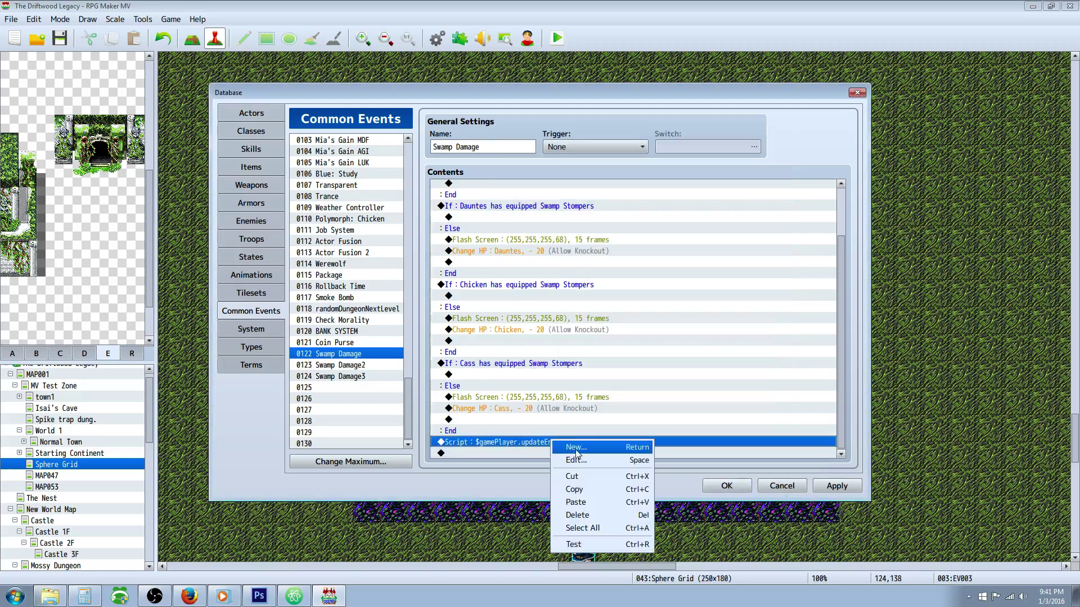
left_click(569, 458)
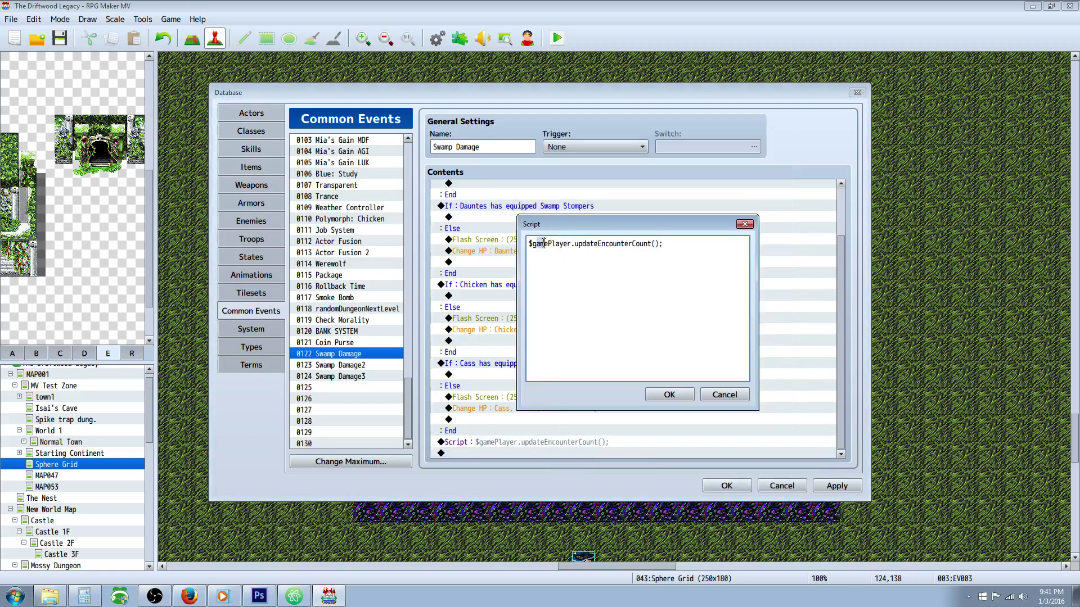
left_click_drag(548, 244, 635, 245)
left_click_drag(632, 245, 653, 245)
left_click(653, 245)
double_click(661, 244)
left_click(669, 395)
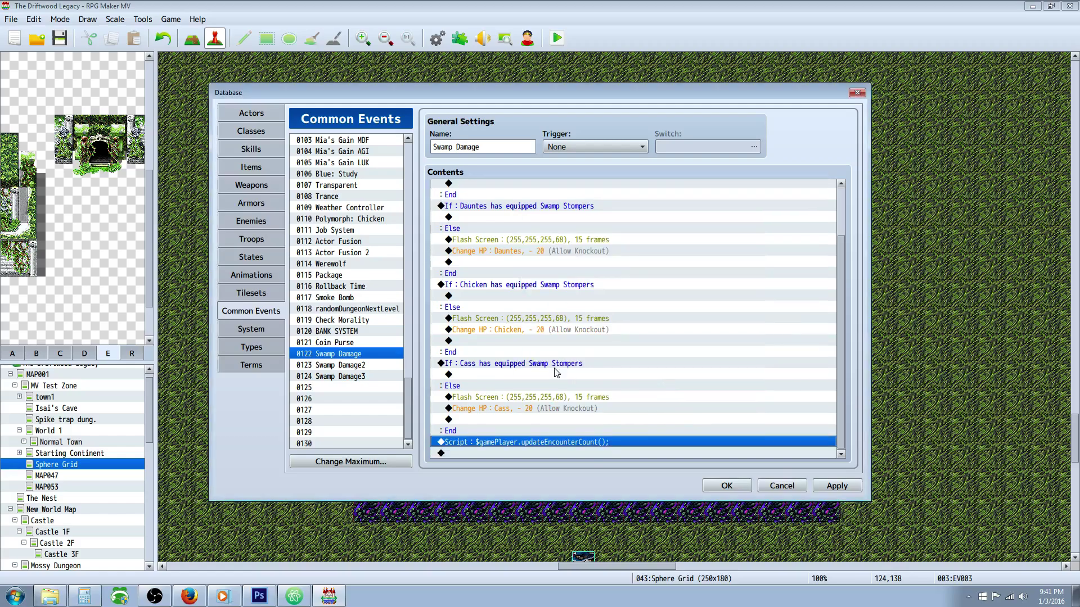
- Apply the database changes with the Swamp Damage event's script line selected
double_click(460, 431)
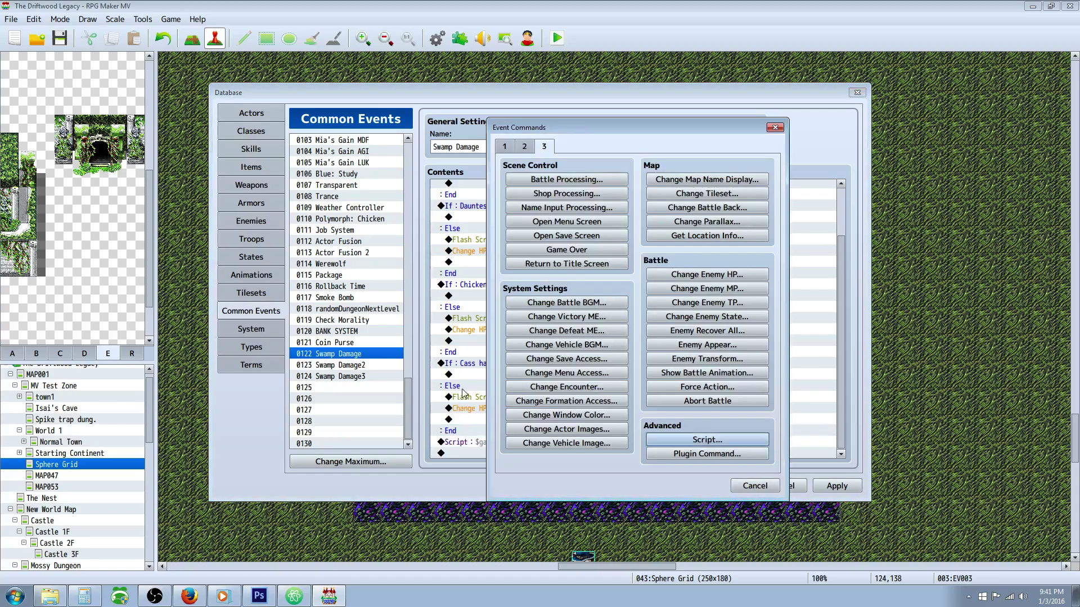
left_click(755, 486)
left_click(468, 444)
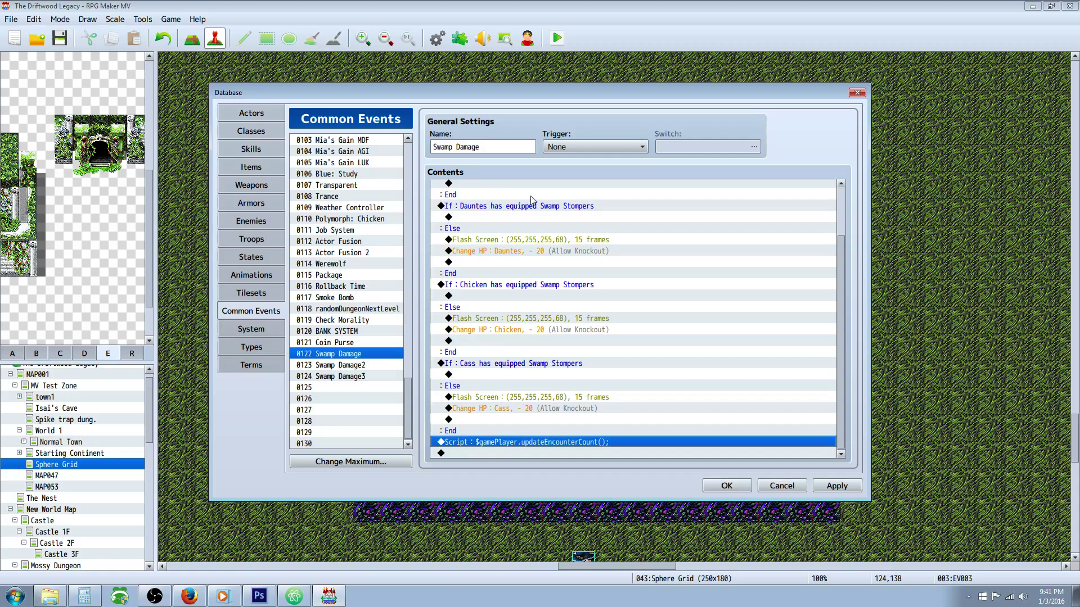
left_click(837, 486)
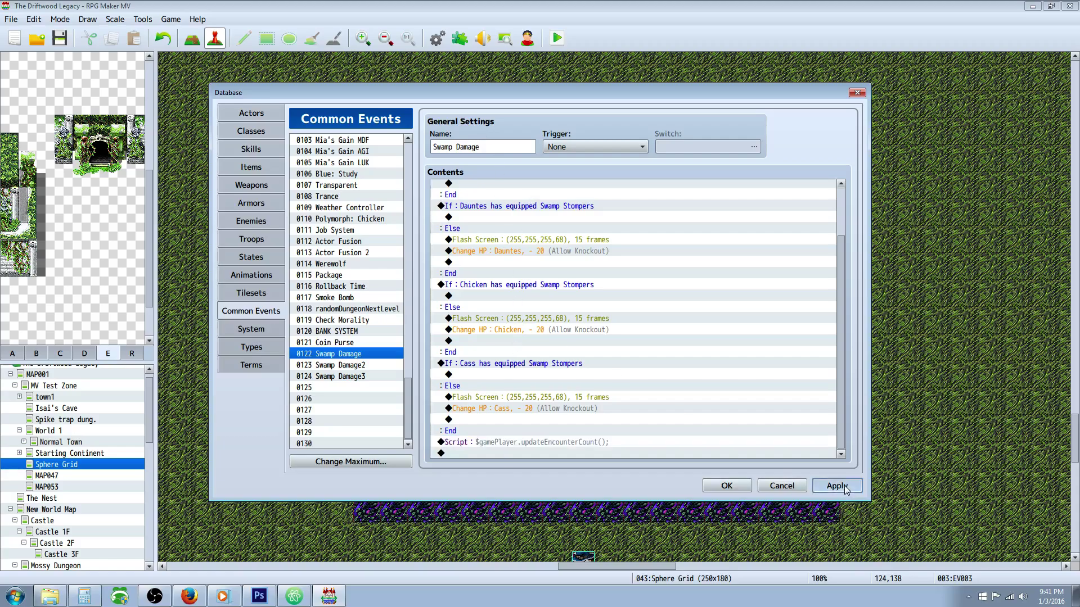
- Paste a copy of the Swamp Damage common event into empty slot 0125 and delete that copy
scroll(421, 362, "up", 2)
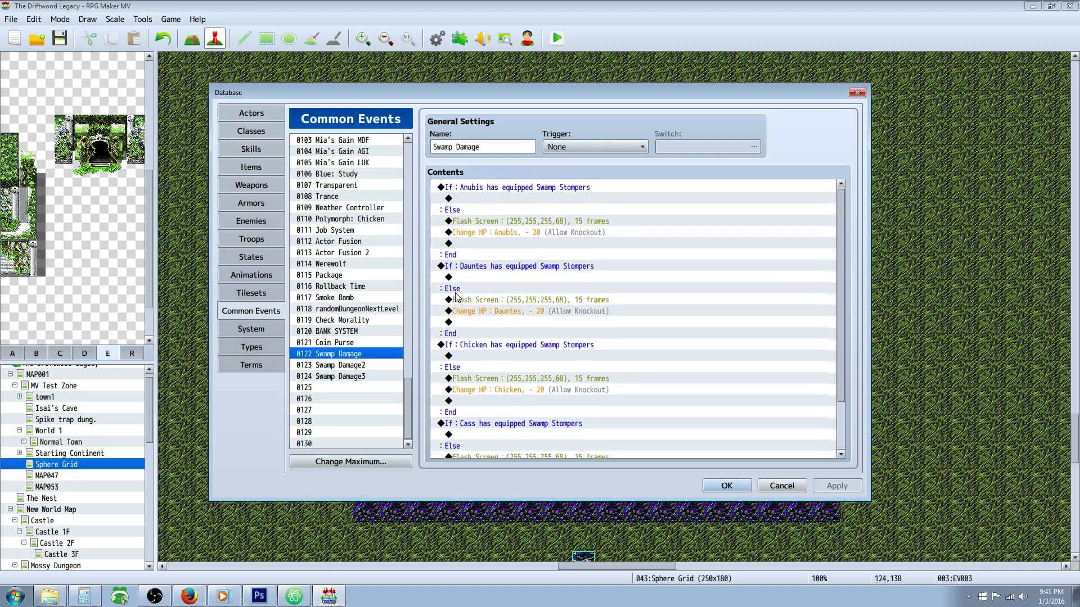
right_click(373, 359)
left_click(397, 367)
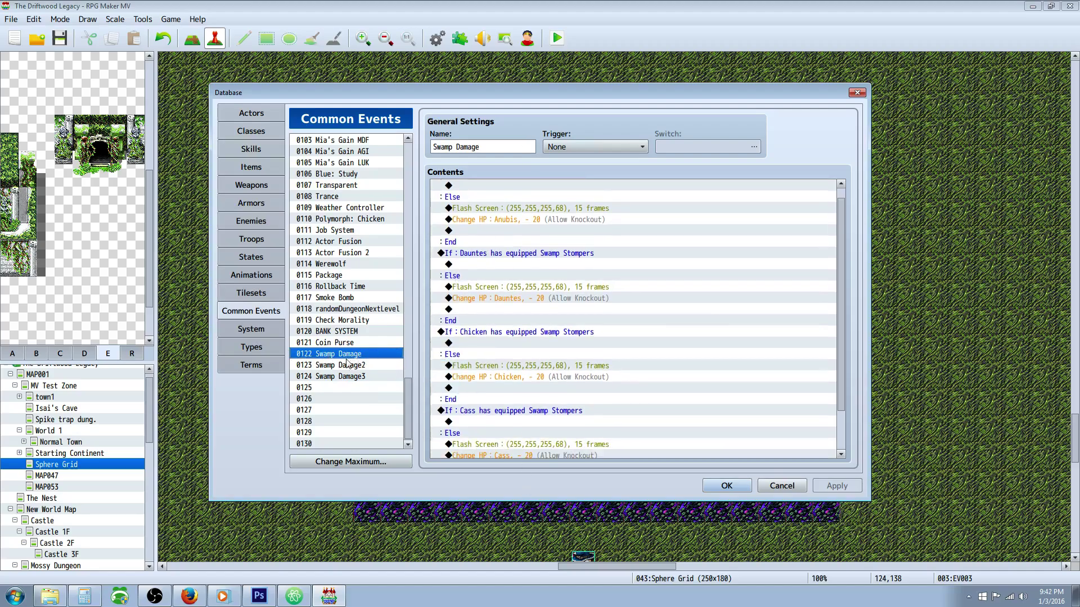
left_click(356, 387)
right_click(358, 388)
left_click(377, 410)
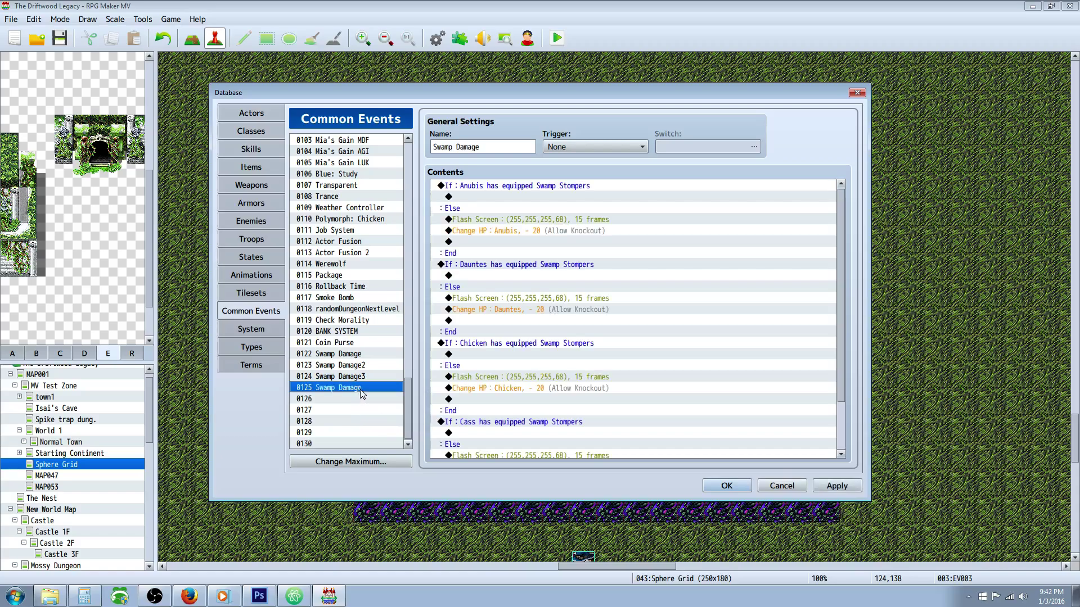
key("Delete")
- Inspect the color, intensity and duration of the Flash Screen command in Anubis's Else branch of Swamp Damage2
left_click(356, 365)
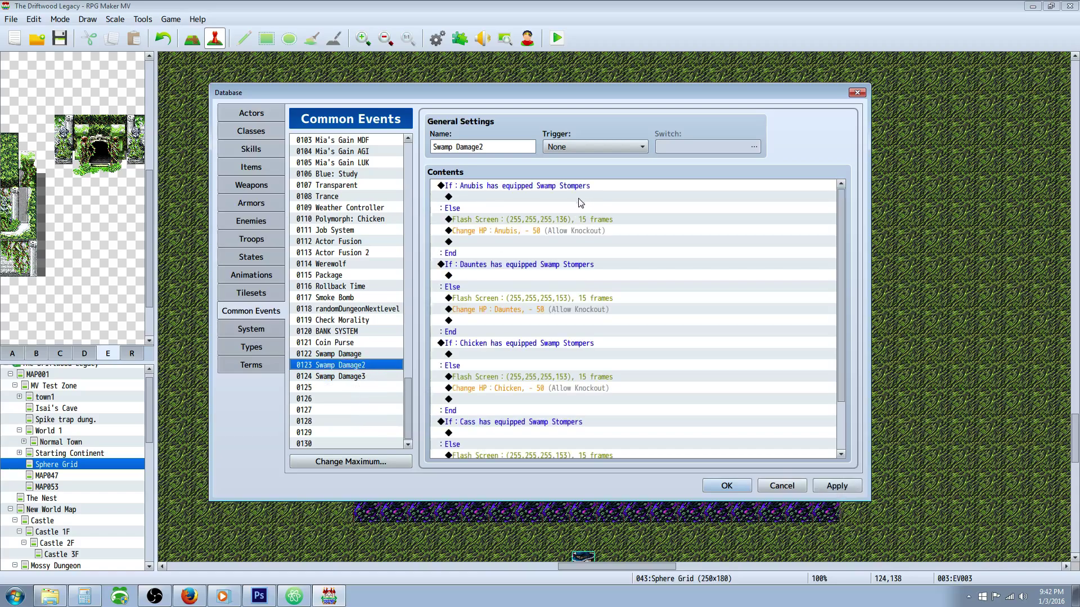
left_click(520, 232)
left_click(530, 220)
right_click(539, 219)
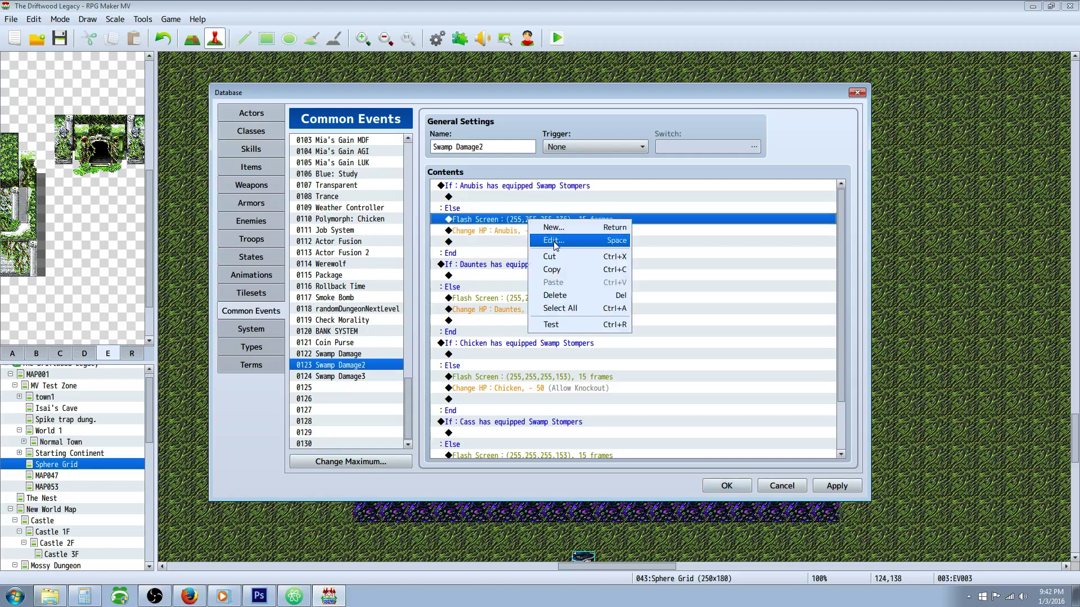
left_click(557, 235)
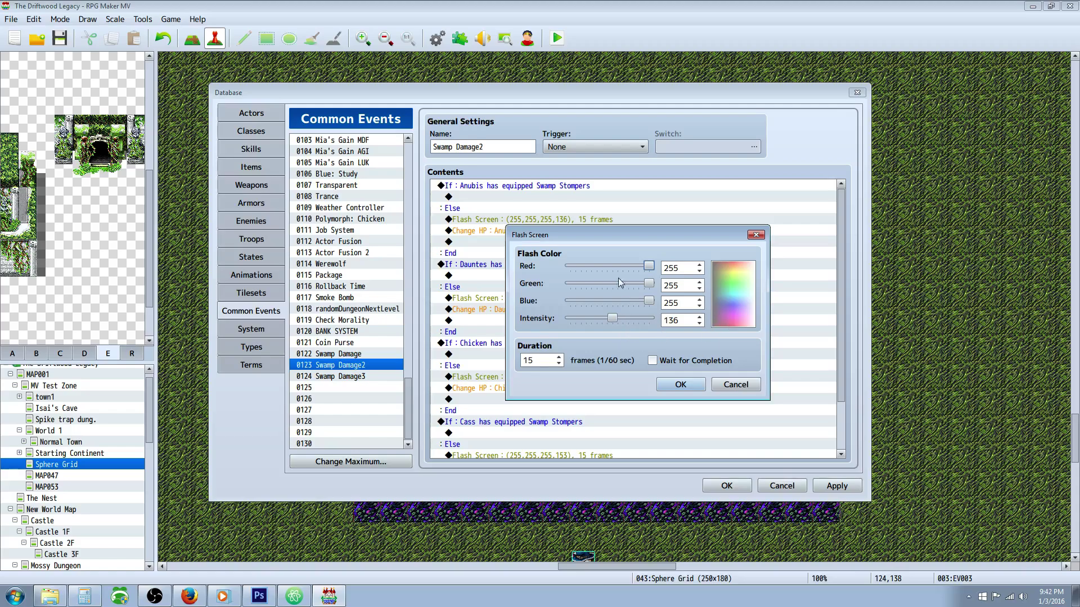
left_click_drag(613, 233, 616, 264)
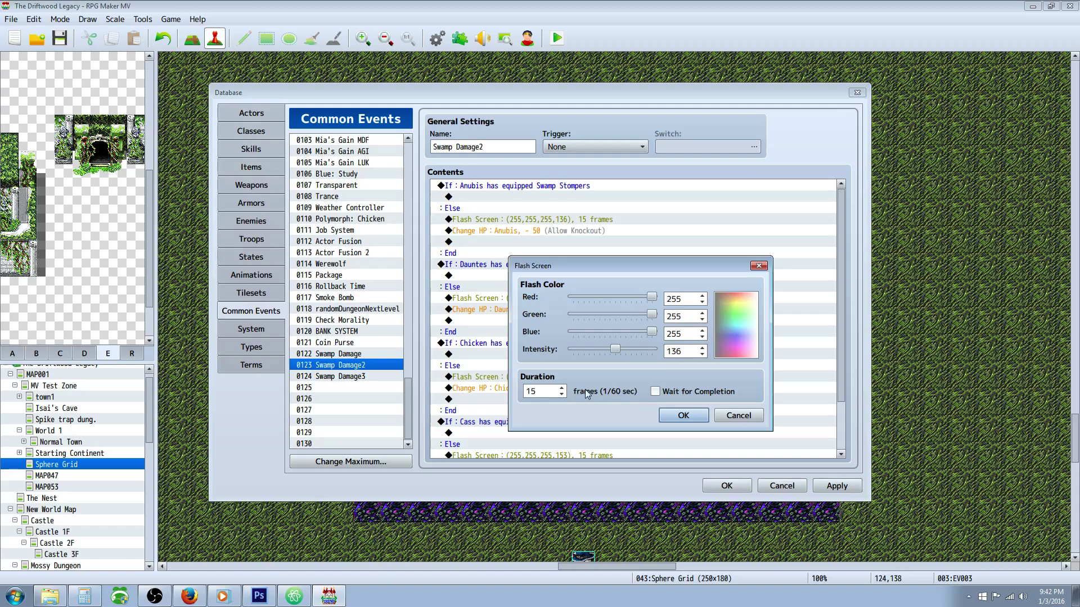
left_click(726, 417)
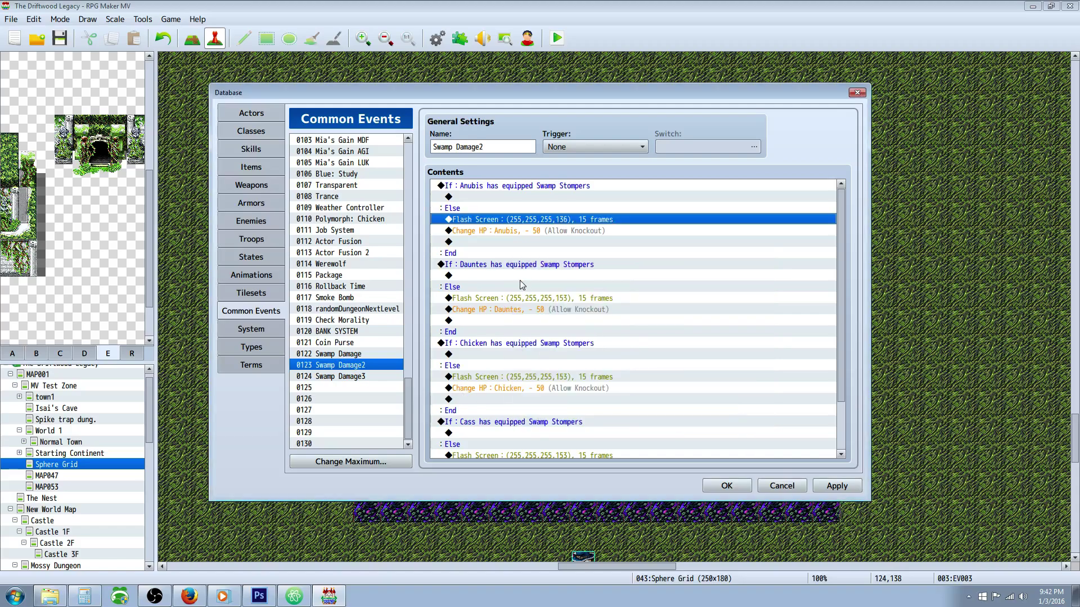
- Inspect the operation and constant amount of Anubis's Change HP command in Swamp Damage2
left_click(513, 235)
right_click(509, 235)
left_click(544, 252)
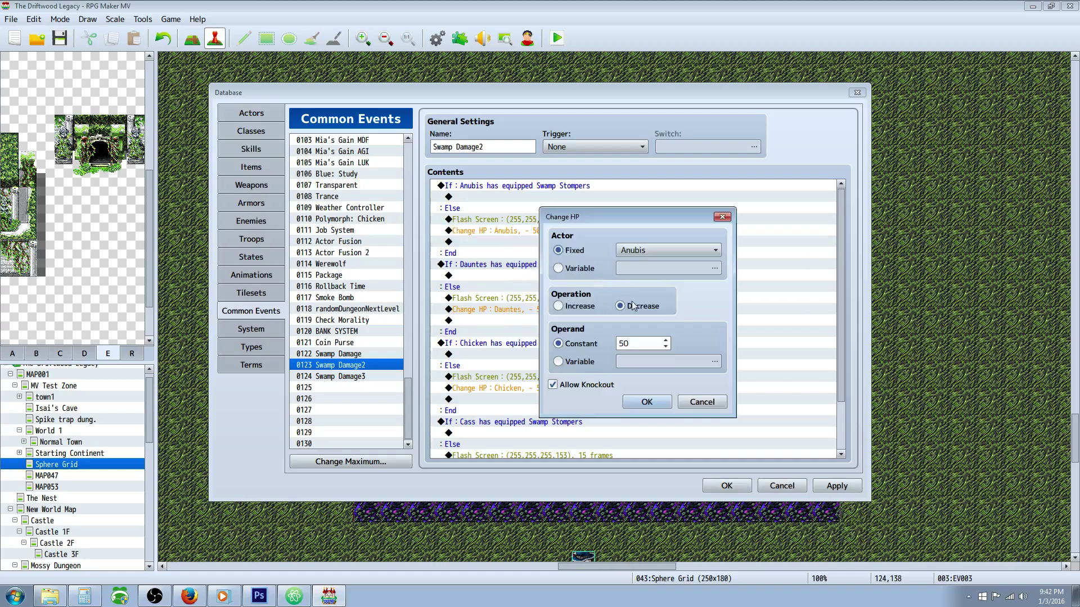
double_click(641, 343)
left_click(680, 403)
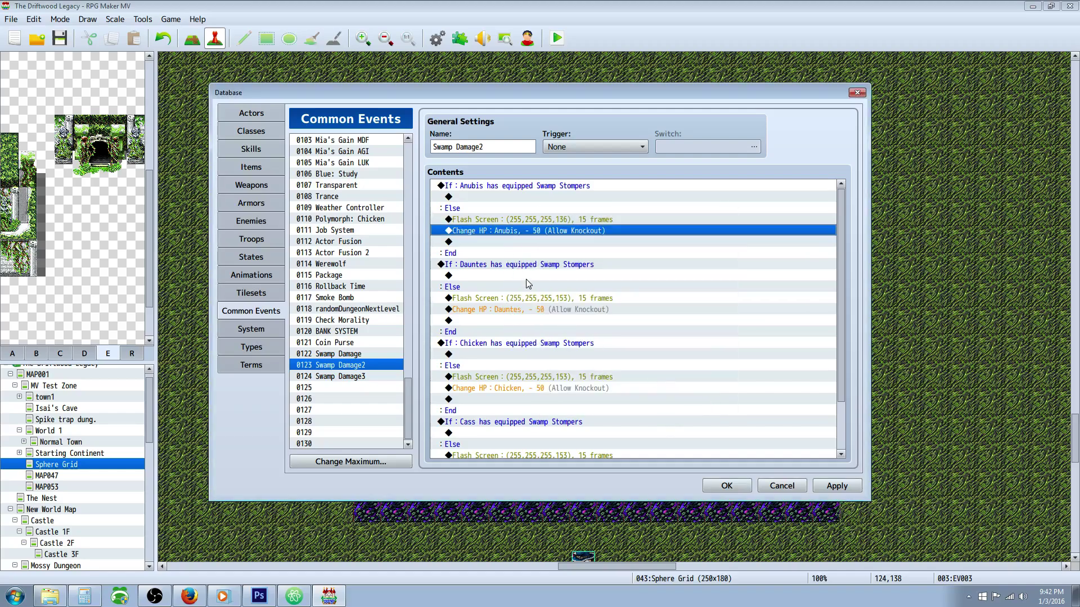
- Review the Dauntes, Chicken and Cass branches and the closing script call in the Swamp Damage2 event
left_click(532, 298)
left_click(536, 311)
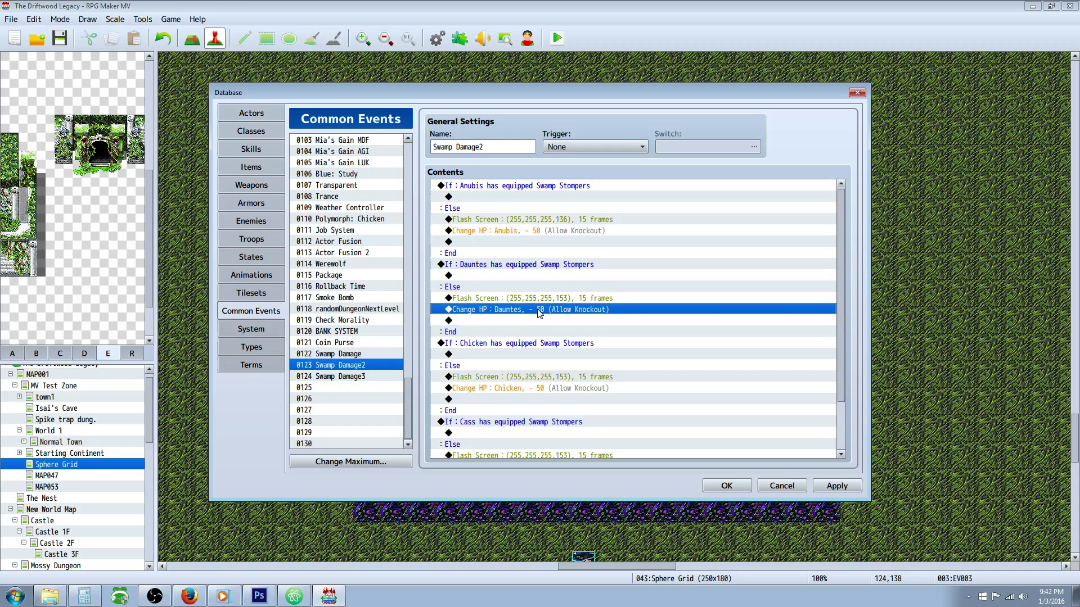
scroll(537, 315, "down", 1)
scroll(537, 312, "down", 1)
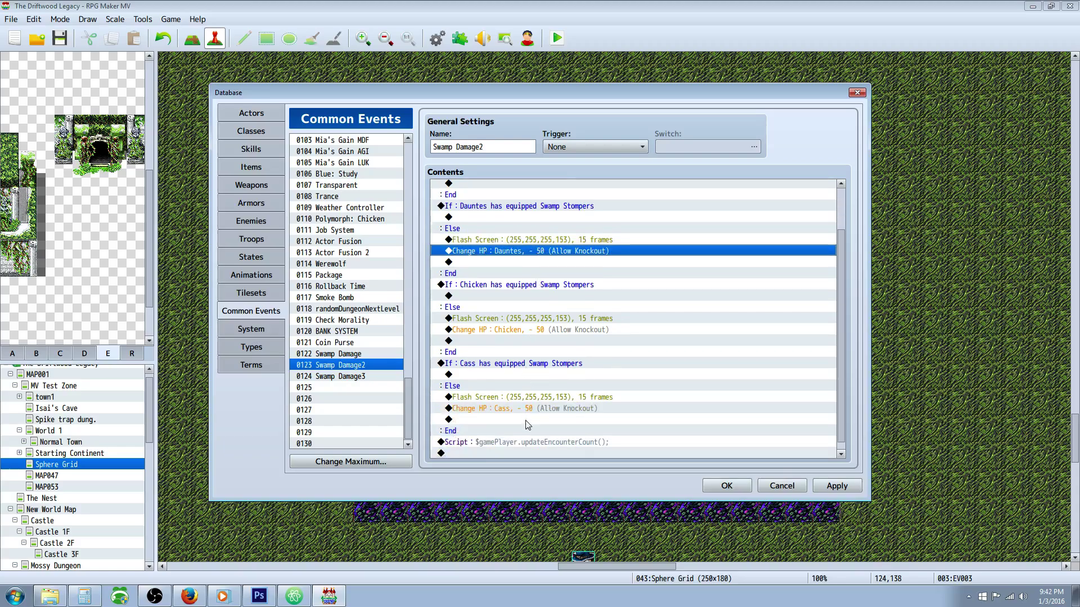
left_click(518, 444)
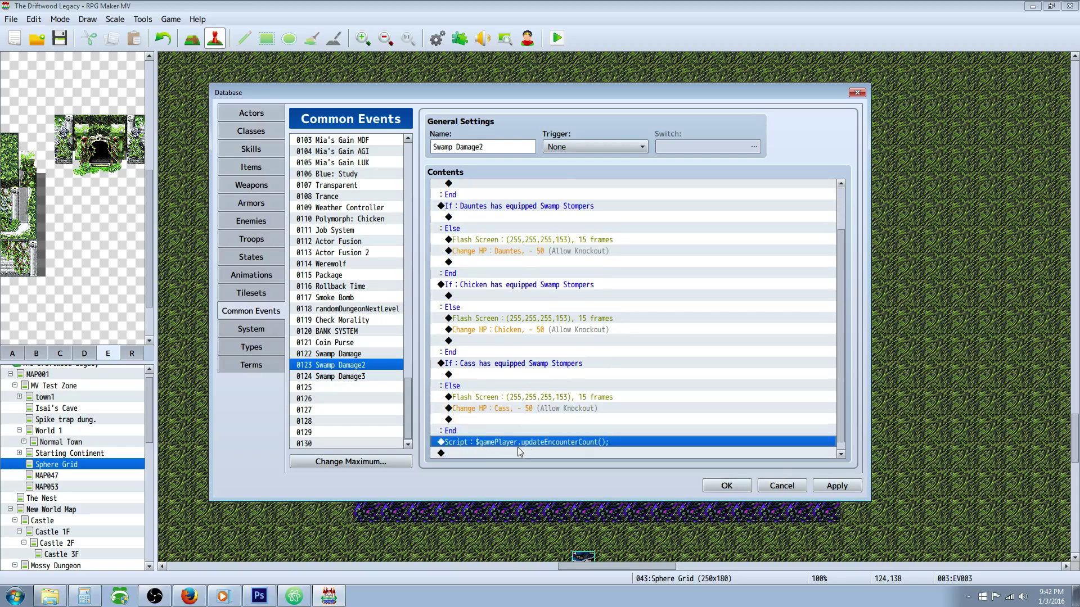
- Inspect the flash color, intensity and duration in Anubis's Else branch of the Swamp Damage3 event
left_click(366, 378)
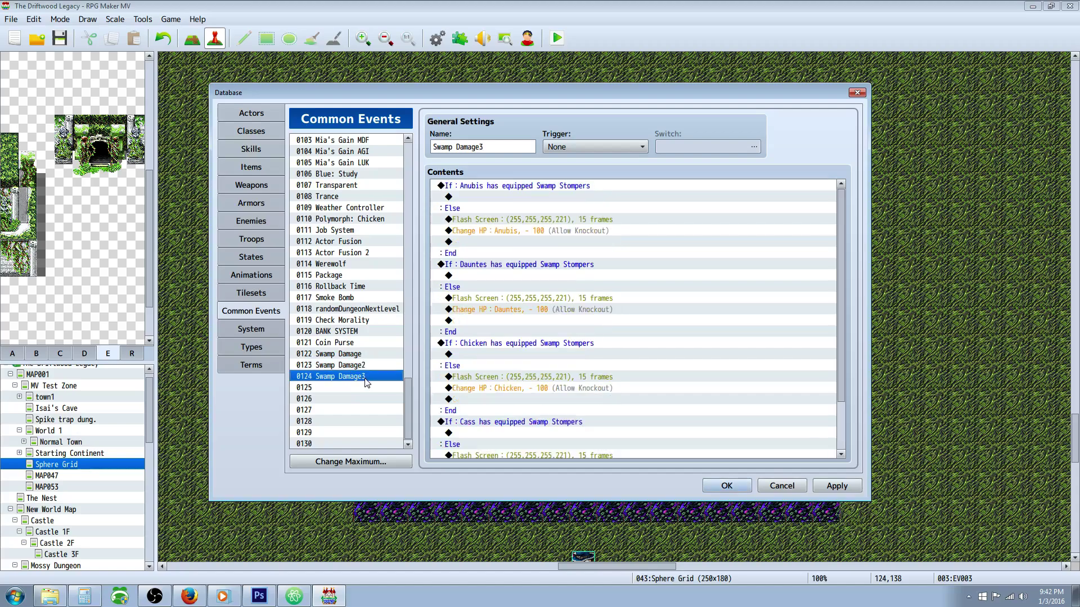
left_click(537, 220)
right_click(532, 219)
left_click(554, 239)
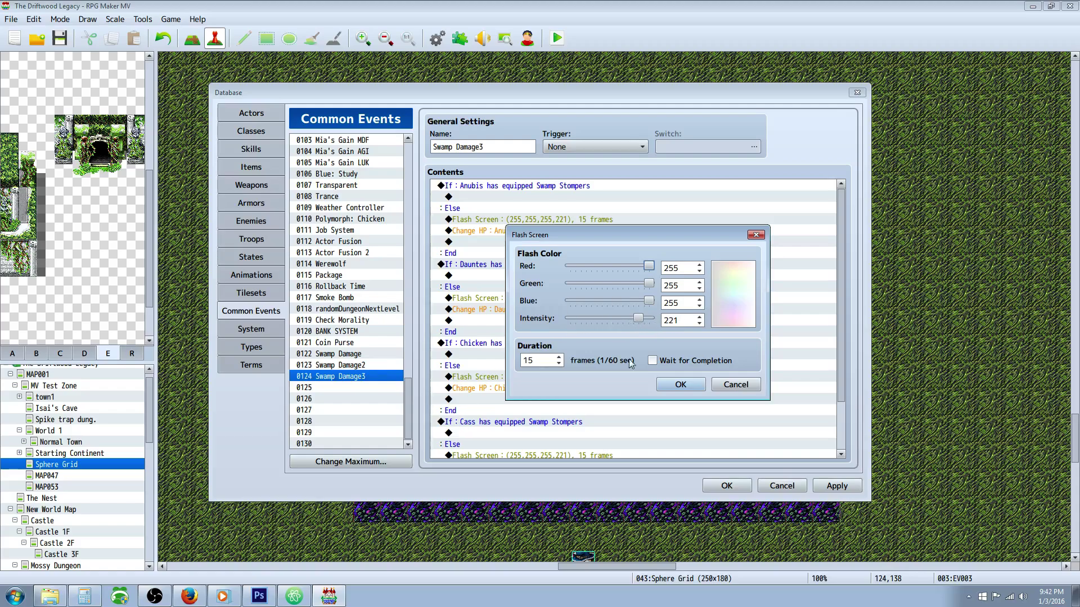
left_click(680, 385)
- Compare the HP loss commands across all four actor branches of the Swamp Damage3 event
left_click(542, 231)
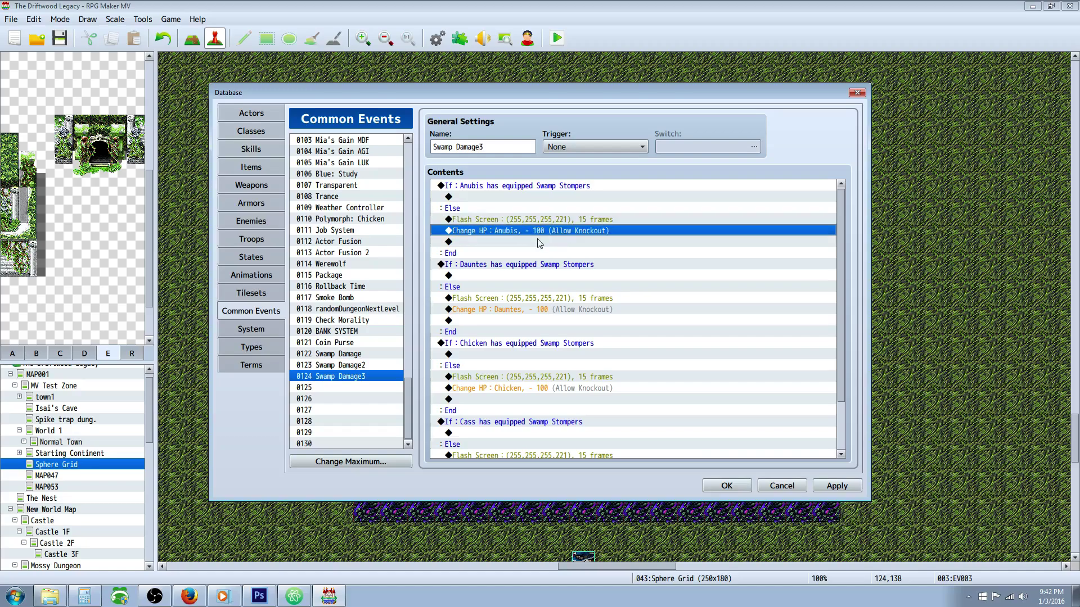
left_click(546, 310)
scroll(543, 323, "down", 2)
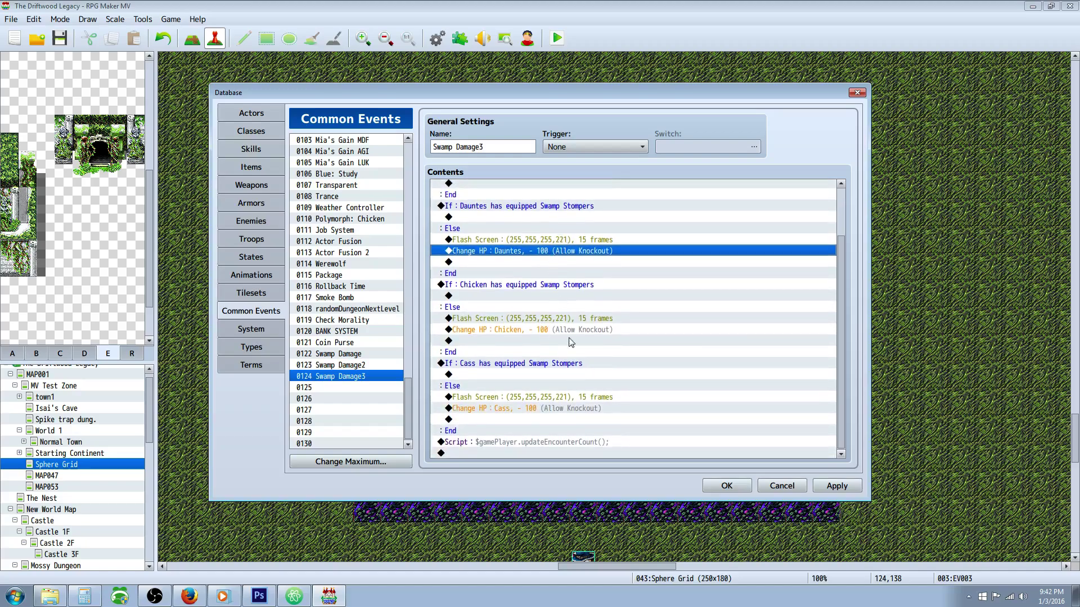
- Check the closing script call of Swamp Damage3 and the ID numbers of the three swamp damage common events in the database
left_click(536, 443)
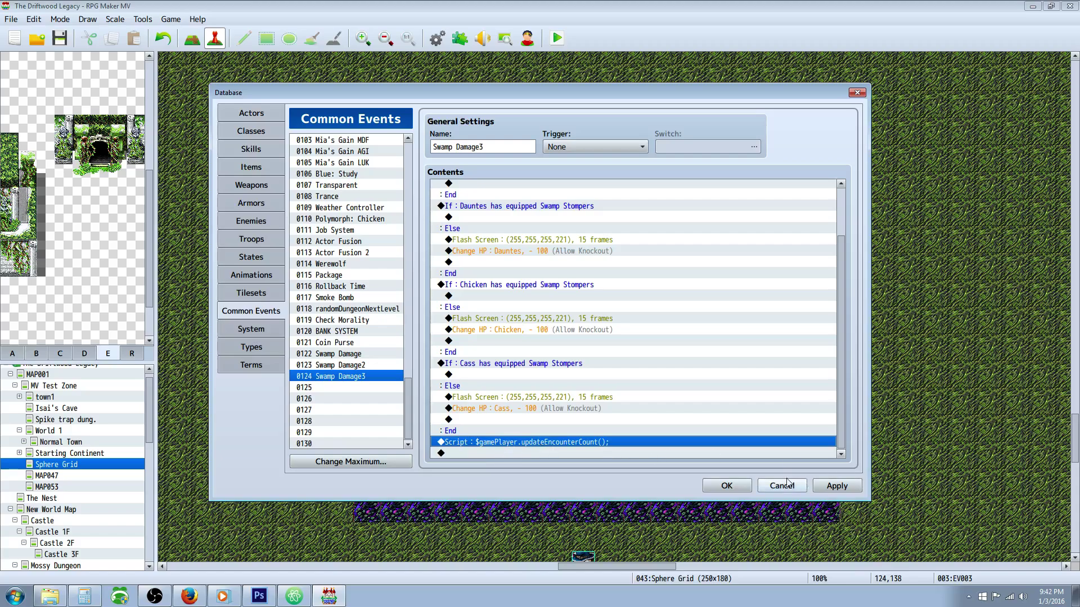
left_click(728, 487)
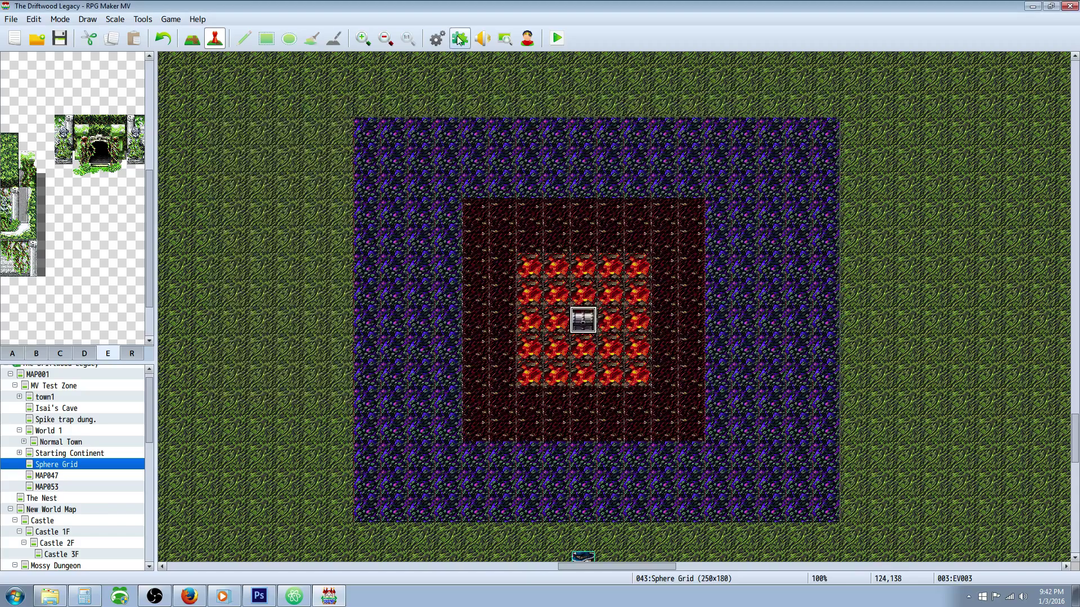
left_click(437, 38)
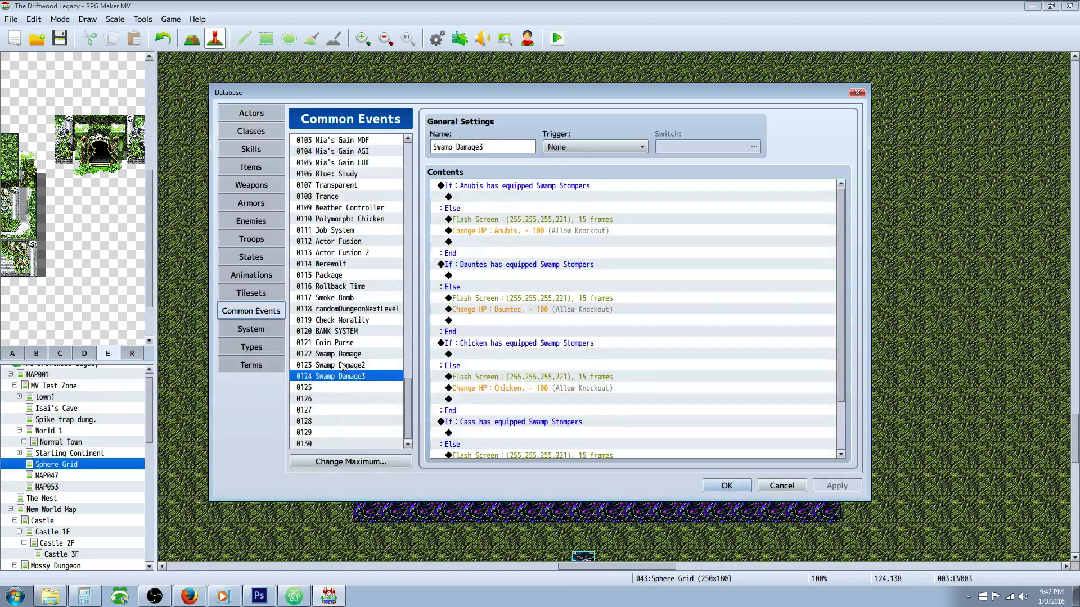
left_click(344, 354)
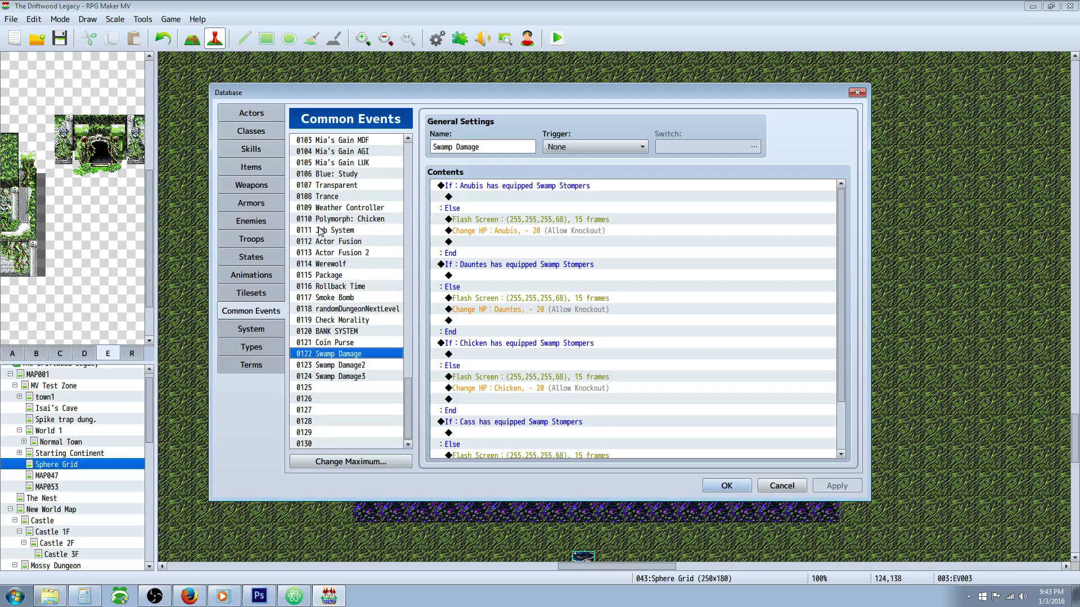
left_click(319, 378)
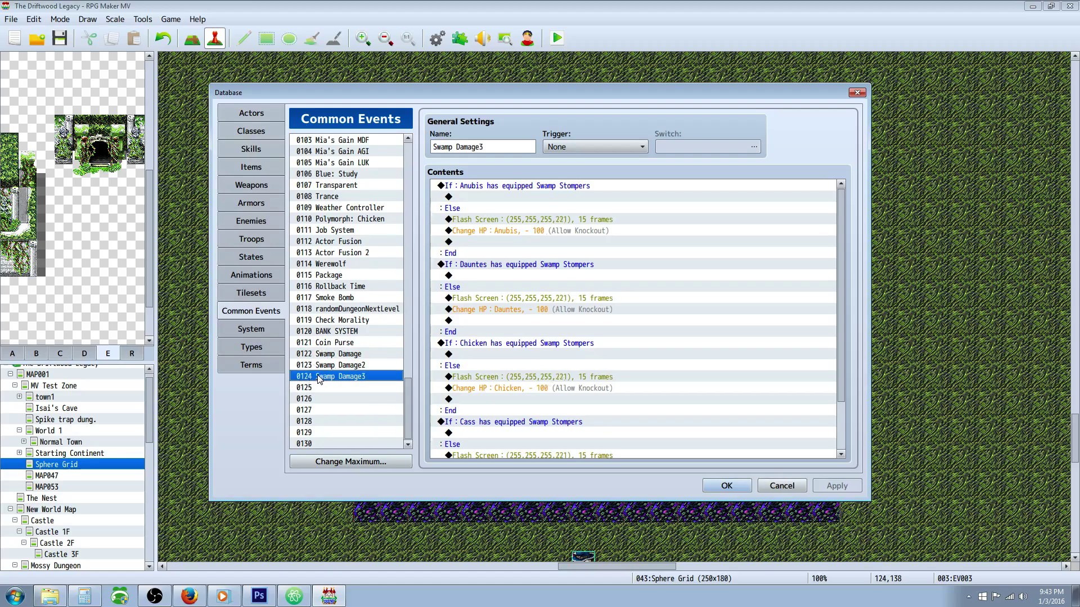
left_click(726, 485)
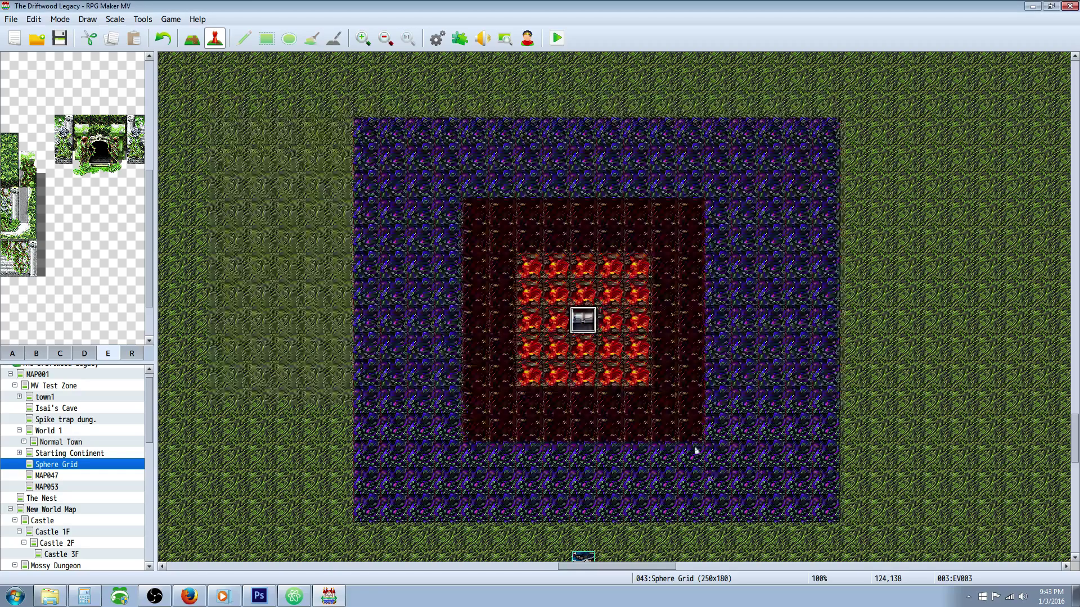
- Open the YEP_RegionEvents plugin settings and locate the parameters for Regions 100 to 102
left_click(458, 39)
scroll(441, 320, "down", 10)
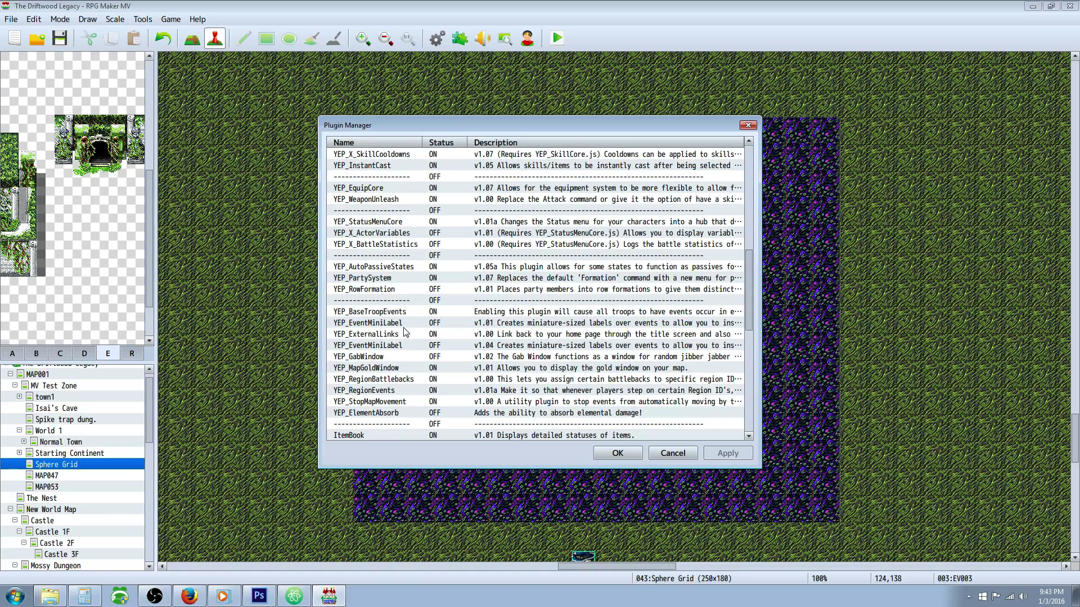
double_click(397, 391)
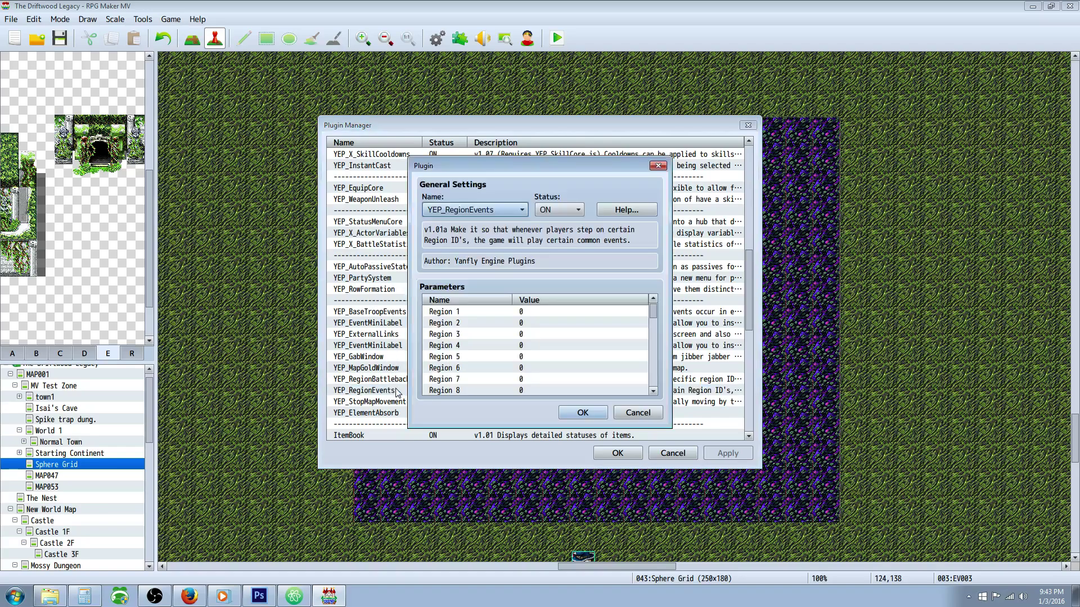
scroll(595, 322, "down", 9)
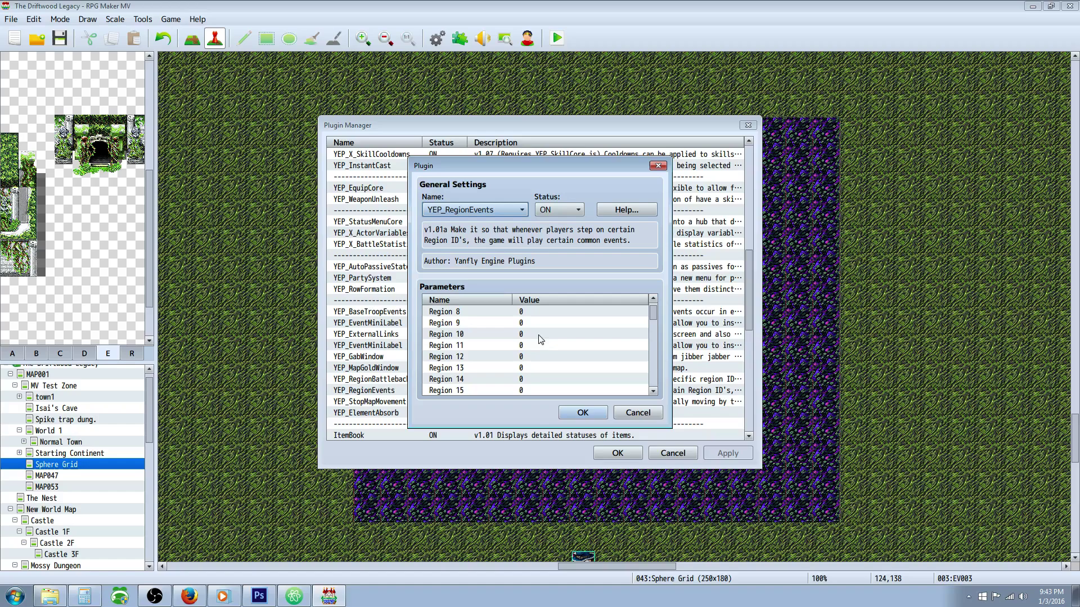
scroll(534, 337, "down", 11)
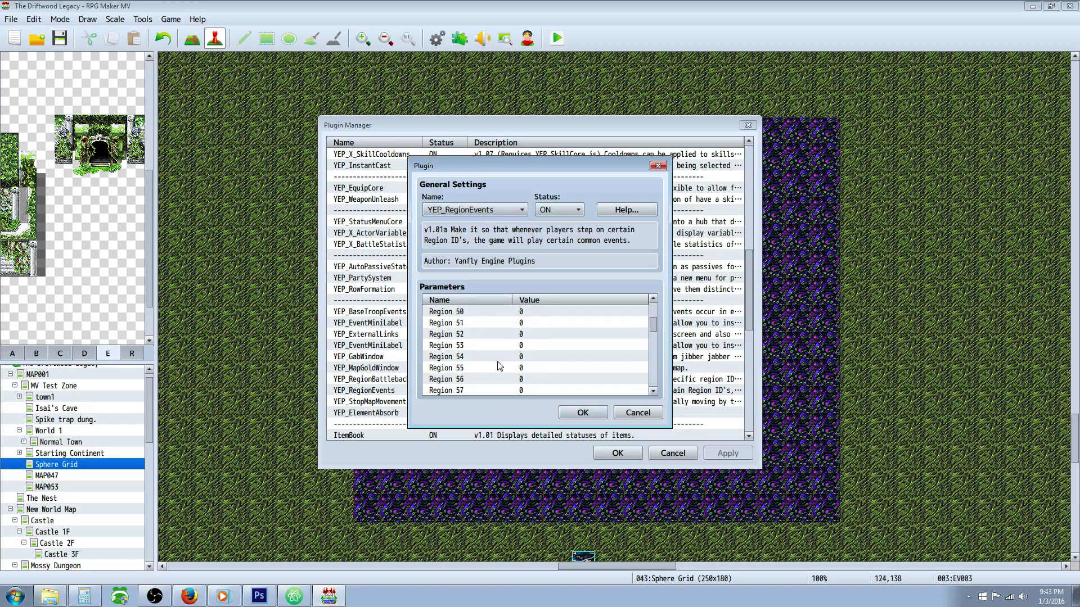
scroll(490, 337, "down", 10)
scroll(507, 333, "up", 1)
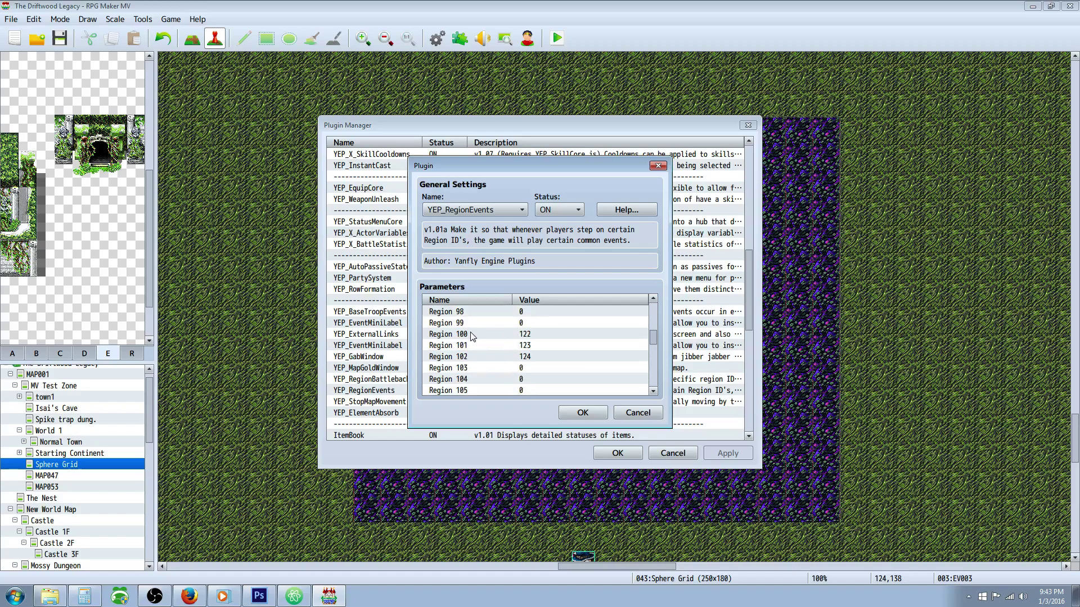
- Examine which common event ID is assigned to each of Regions 100, 101 and 102, and close the plugin settings
left_click(471, 336)
left_click(469, 348)
left_click(470, 358)
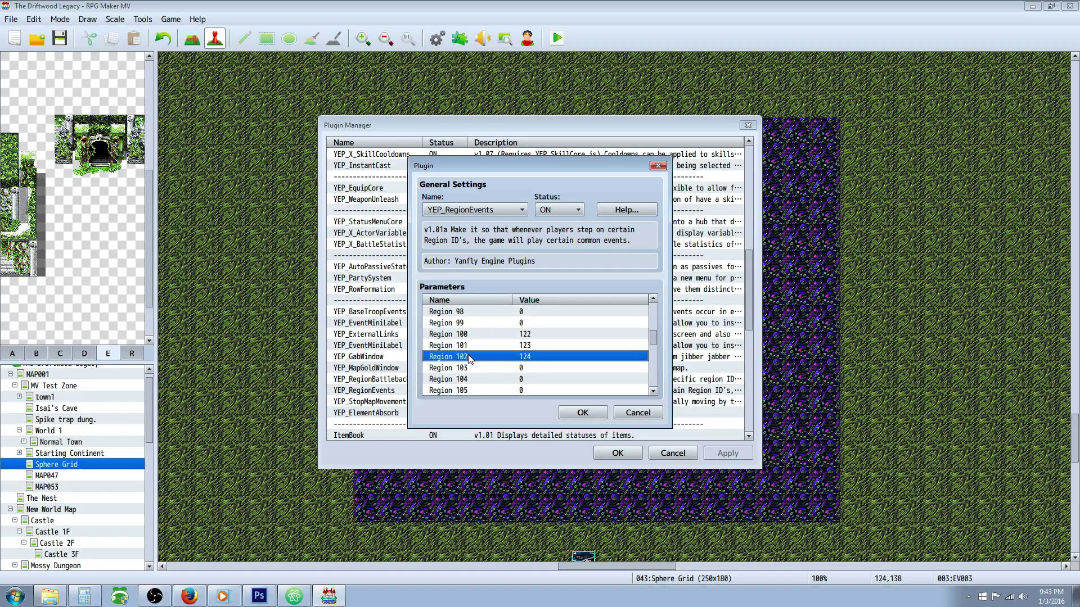
left_click(529, 335)
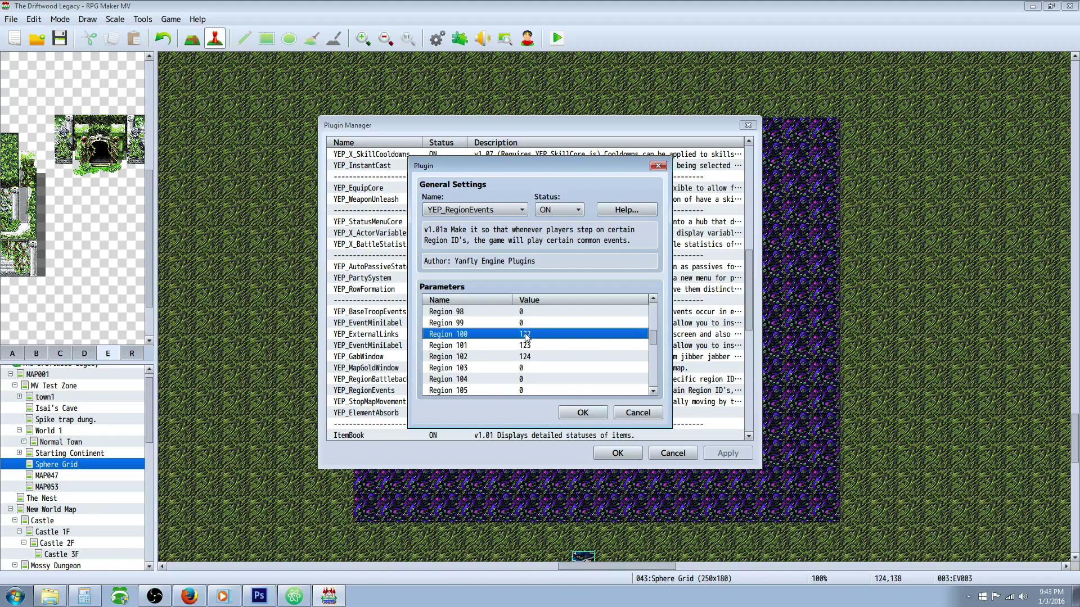
left_click(538, 347)
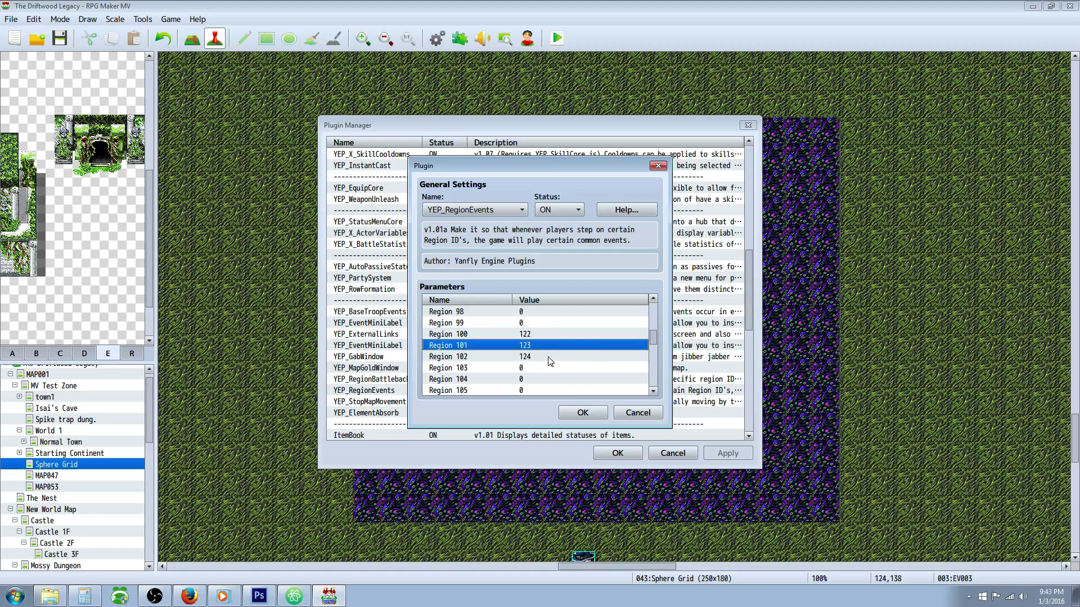
left_click(530, 359)
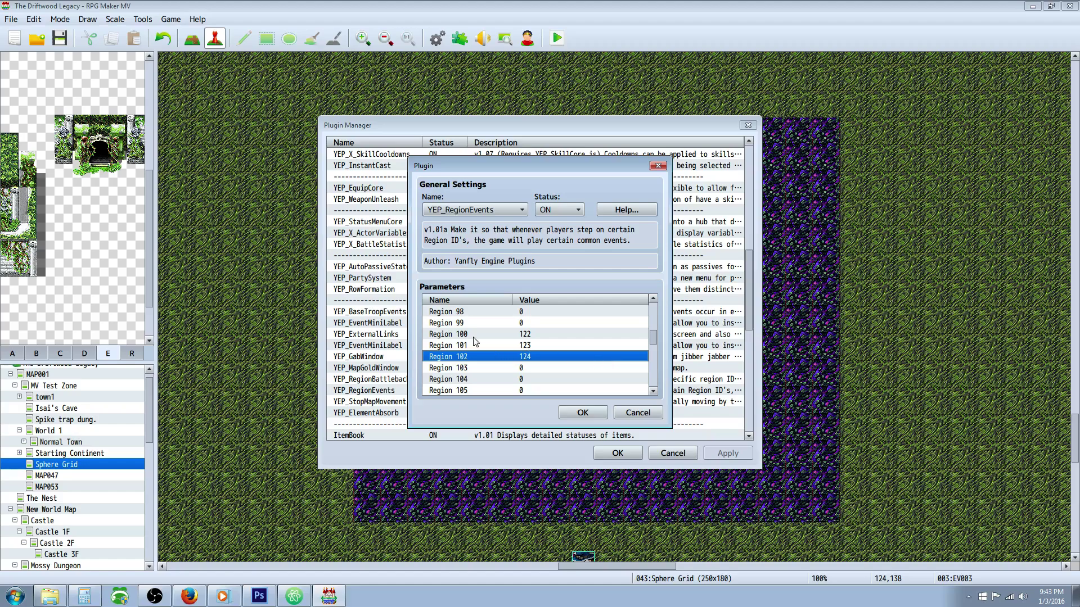
left_click(447, 335)
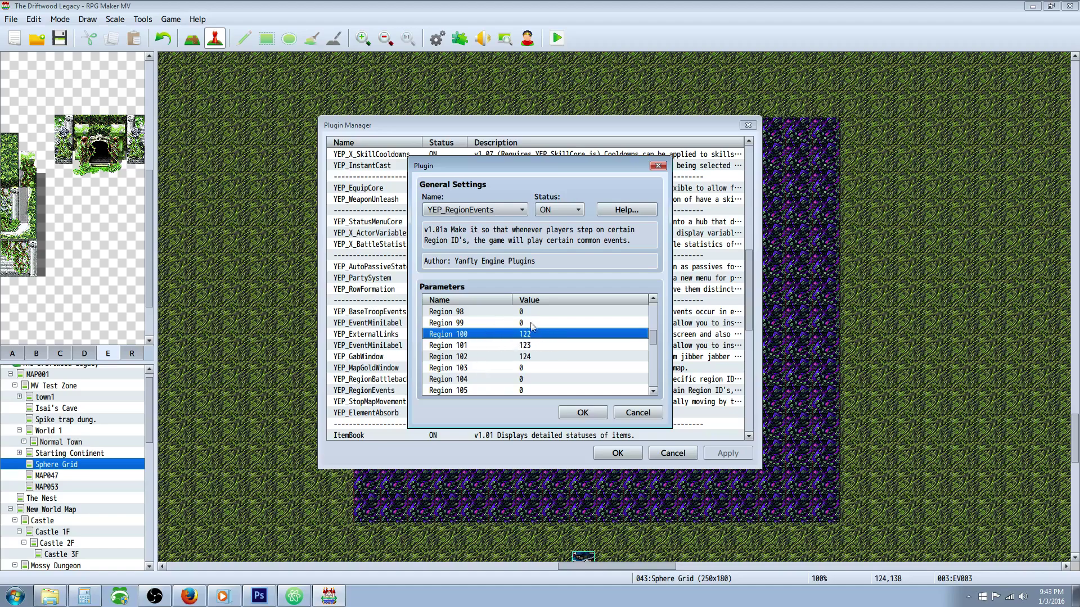
left_click(472, 358)
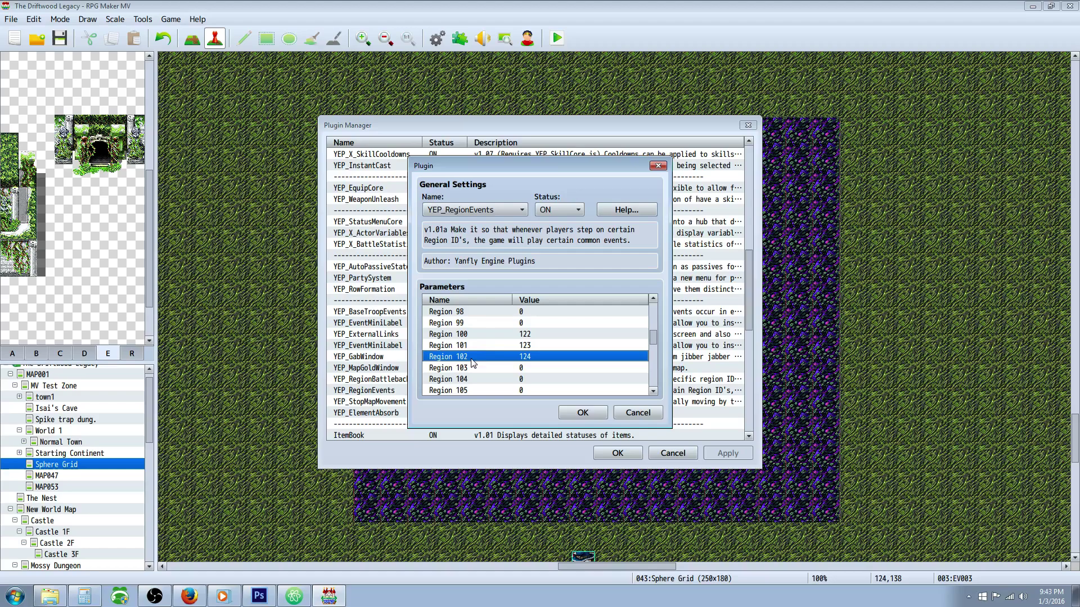
left_click(585, 413)
left_click(618, 454)
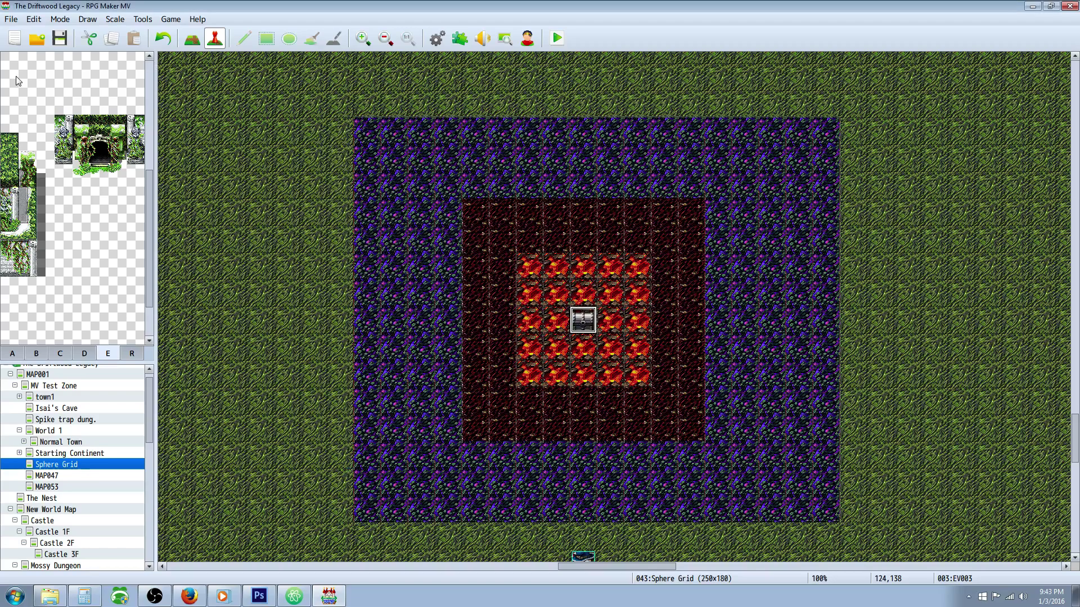
- Display the region IDs painted on the Sphere Grid map in map editing mode and pick region 100
left_click(131, 353)
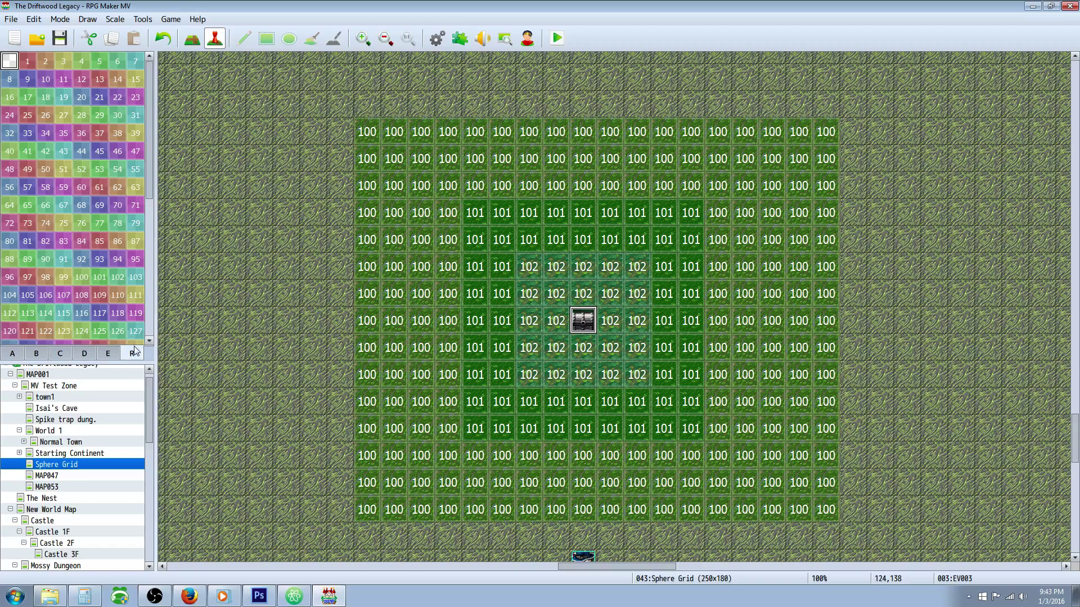
left_click(191, 40)
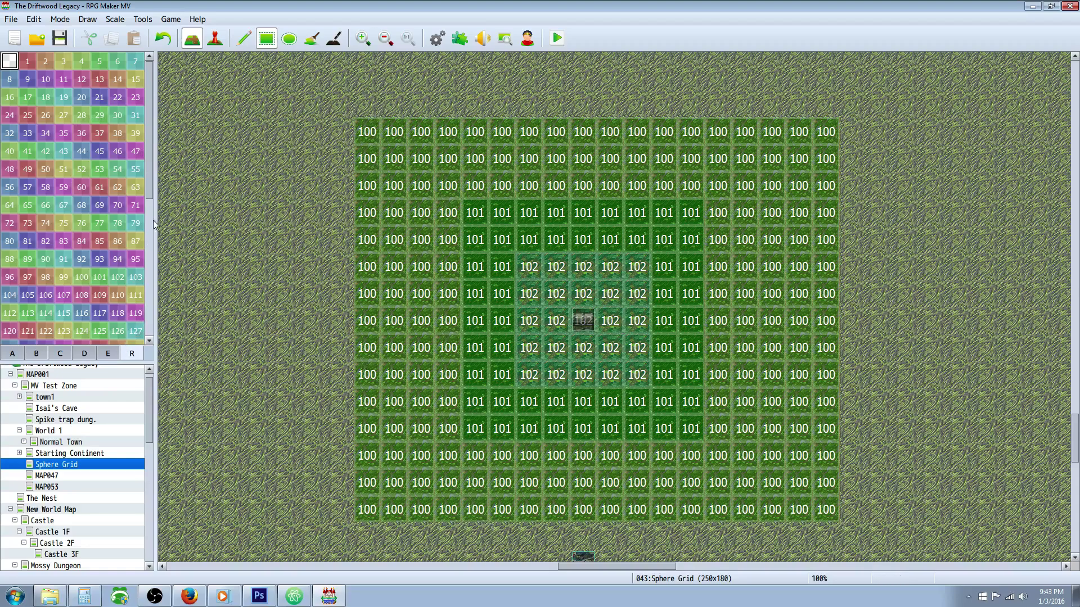
left_click(87, 279)
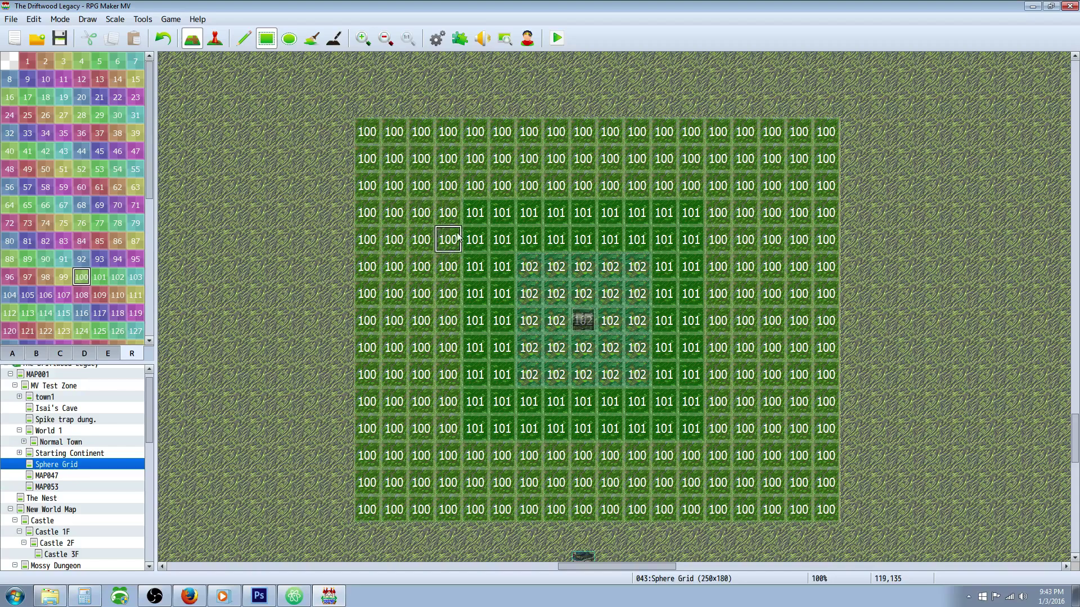
- Compare the swamp and lava tiles with the region IDs painted over them on the Sphere Grid map
left_click(109, 354)
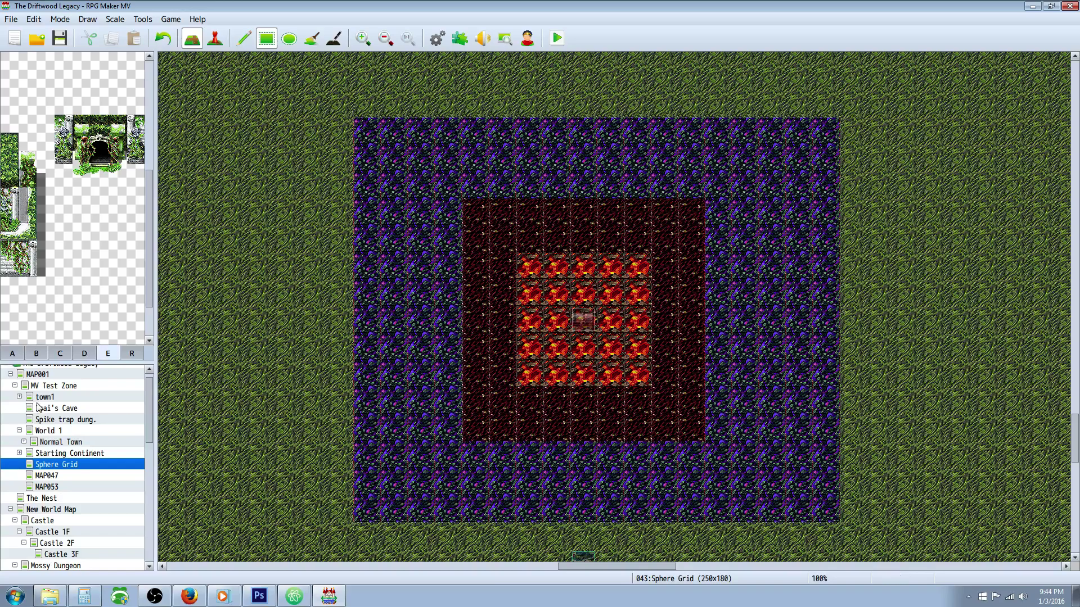
left_click(129, 354)
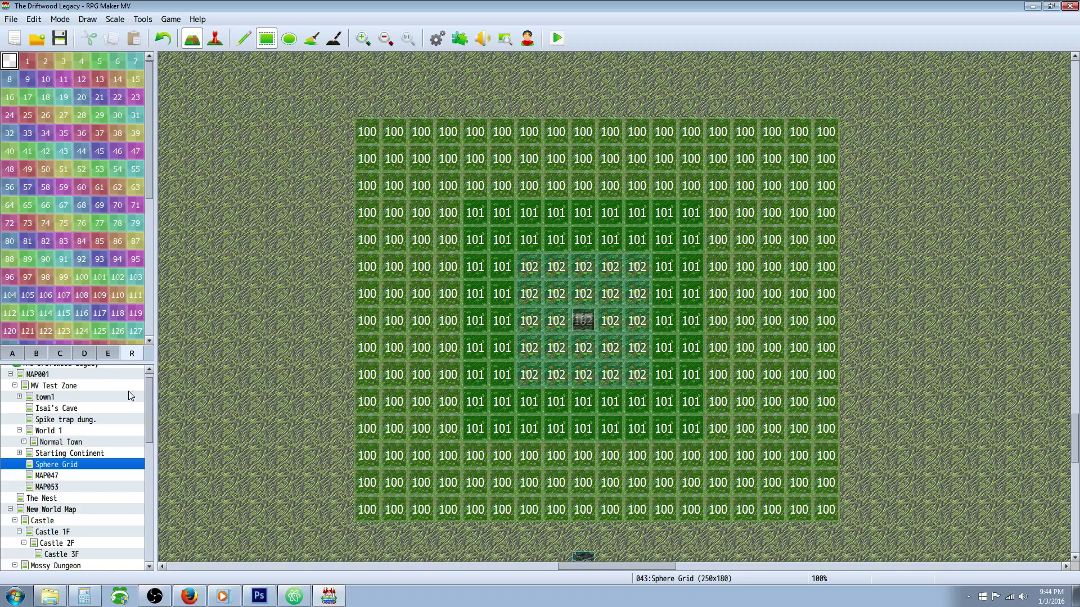
left_click(214, 39)
left_click(191, 38)
left_click(108, 354)
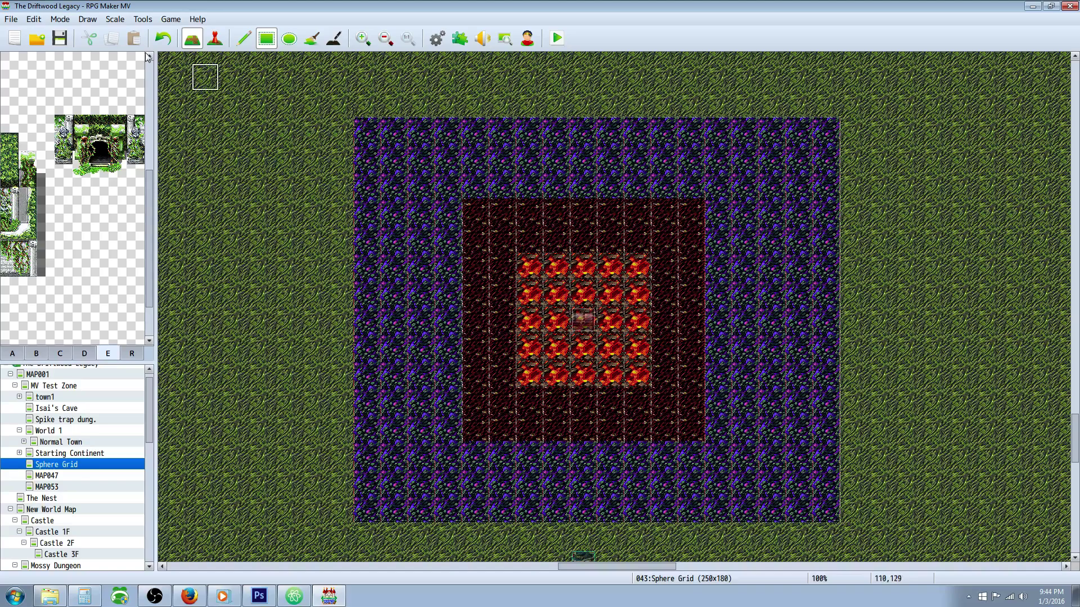
scroll(150, 402, "down", 1)
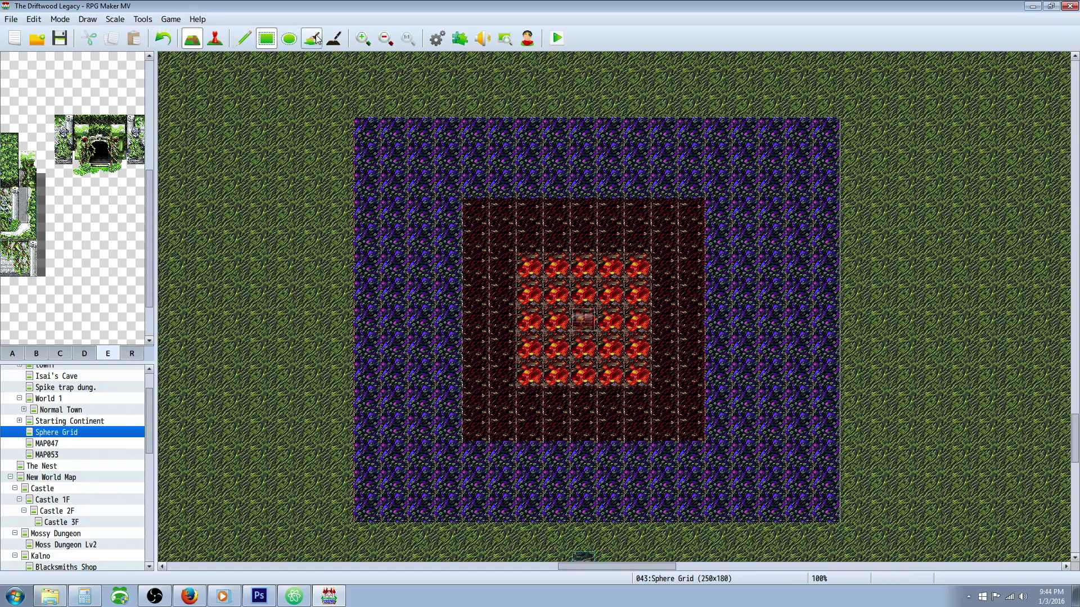
- Save the project changes, launch a playtest and enter the game from the title screen
left_click(557, 38)
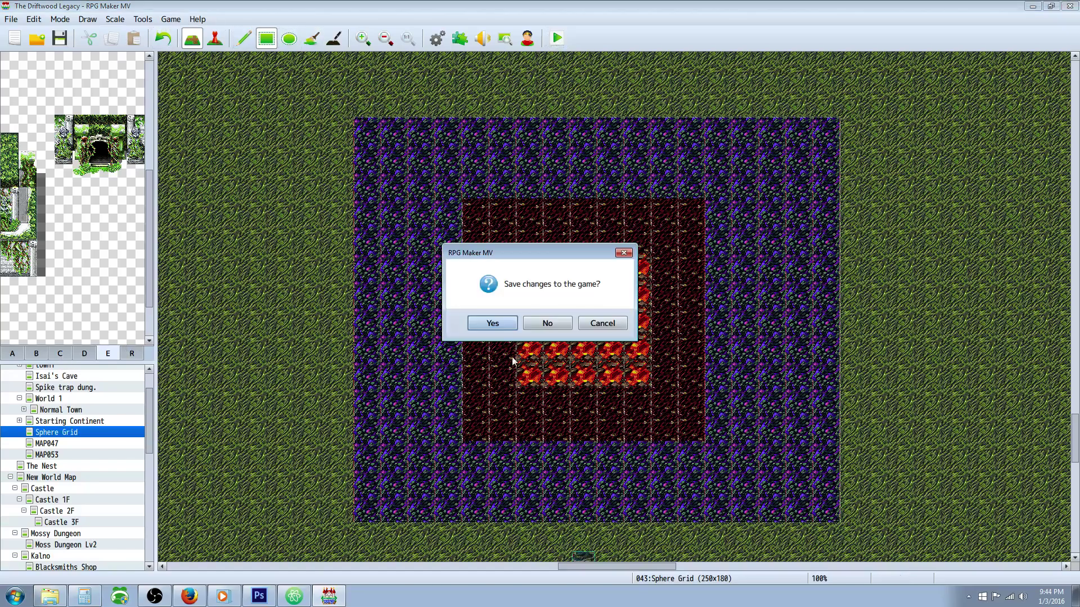
left_click(500, 324)
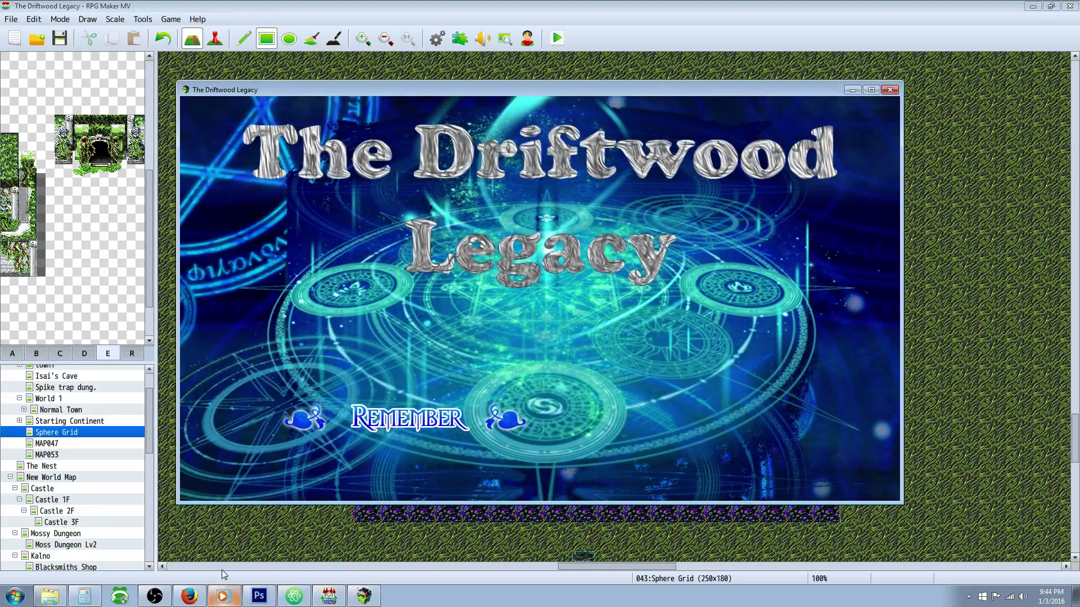
key("Up")
key("Return")
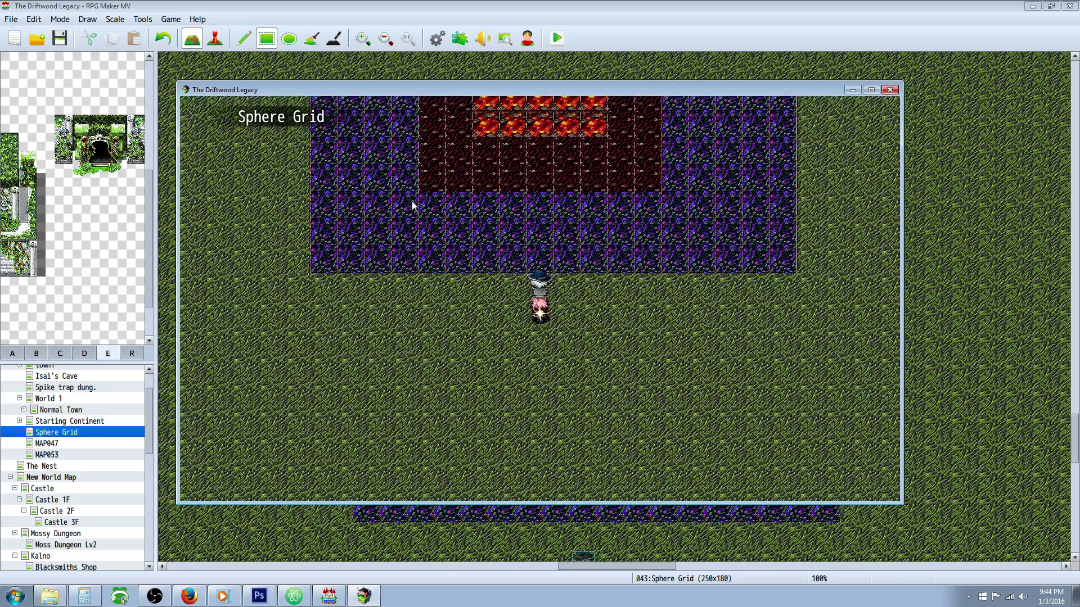
- Walk the party along the grass beside the purple swamp and check all four members' HP in the game menu
key("Escape")
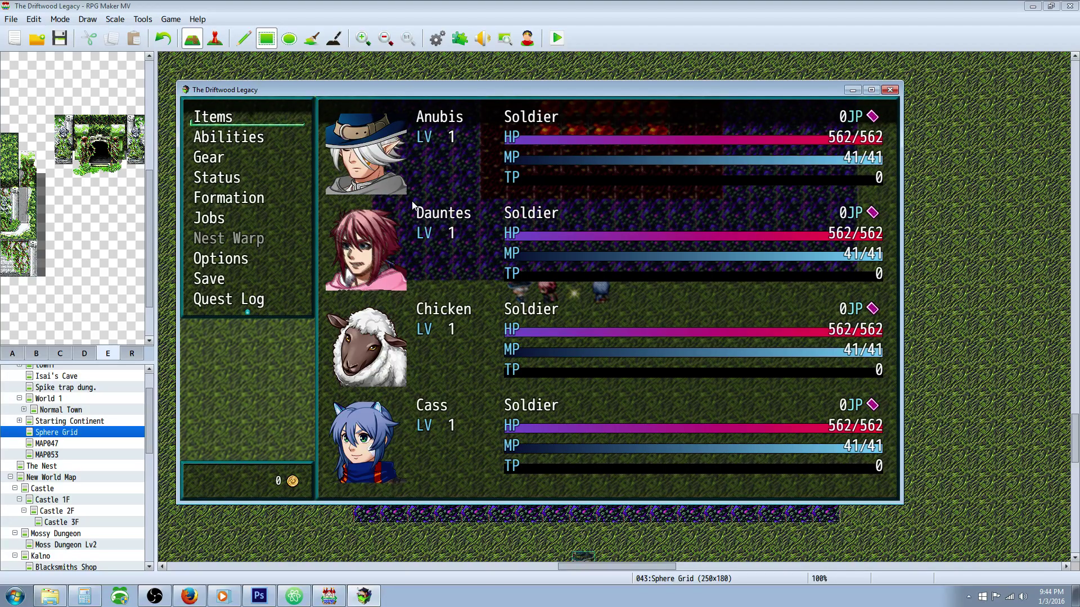
key("Escape")
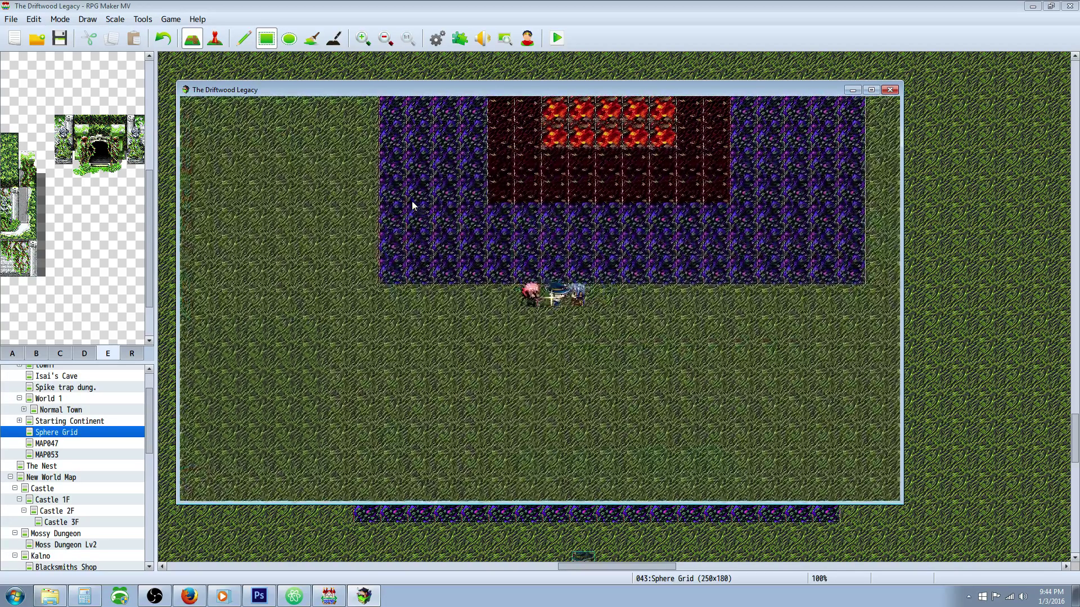
key("Right")
key("Escape")
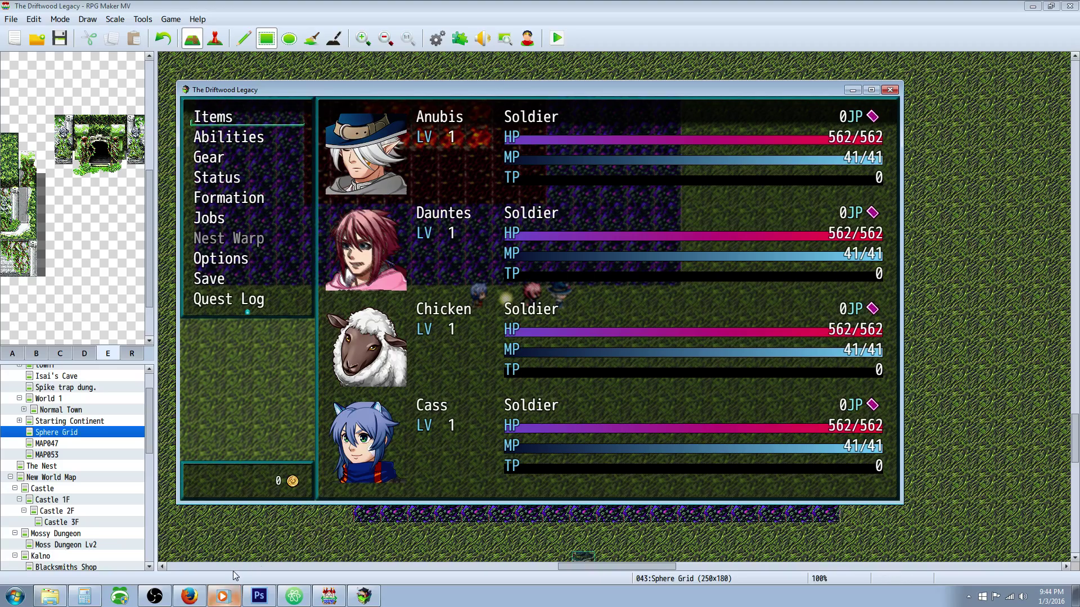
key("Escape")
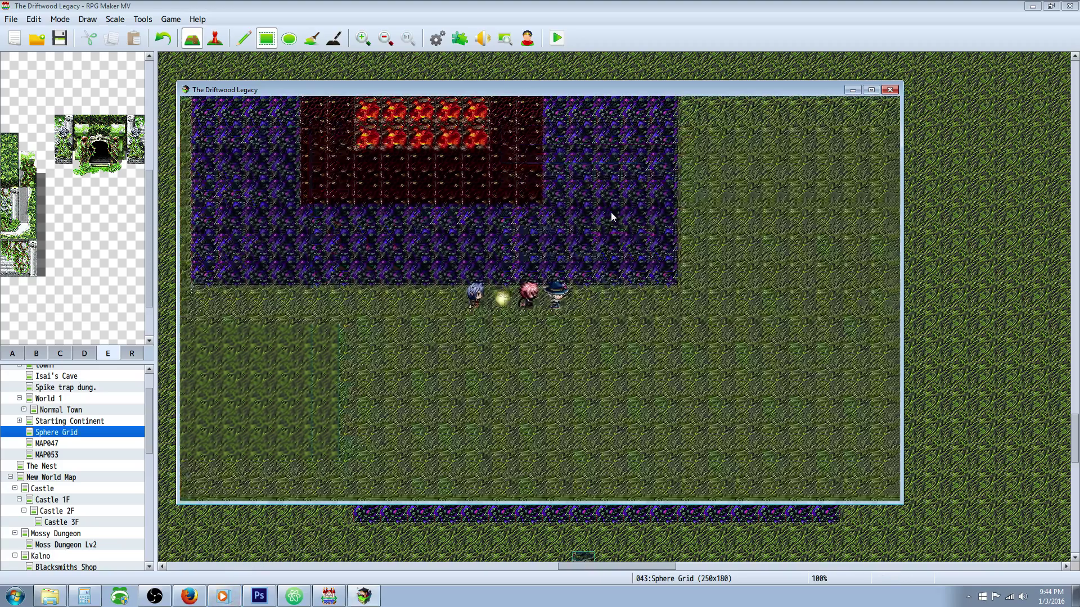
key("Right")
key("Up")
key("Escape")
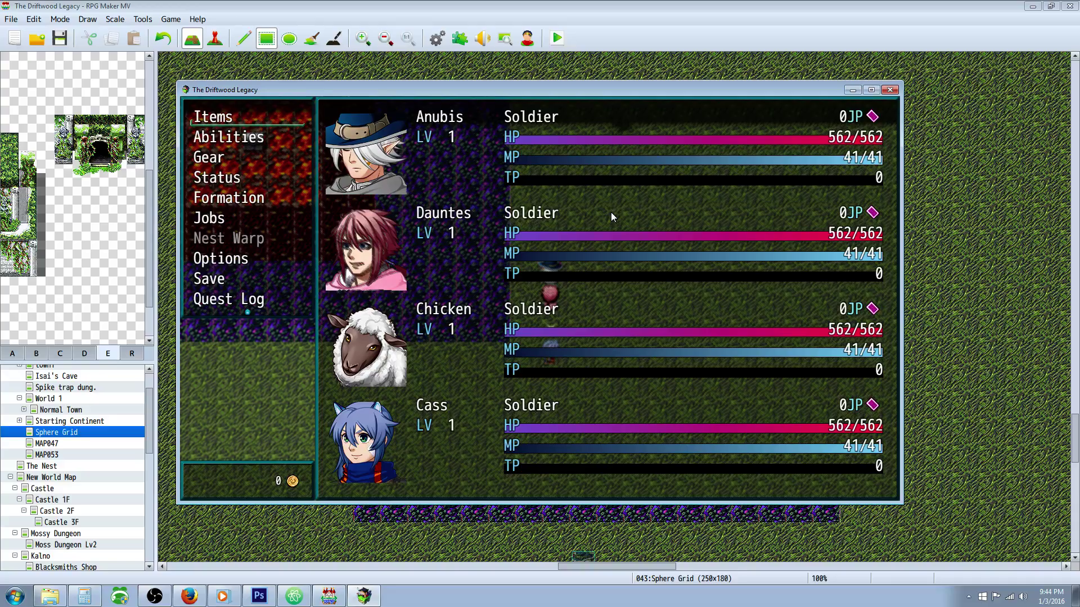
- Move the party leader onto the edge of the purple swamp and check the party's HP in the game menu
key("Escape")
key("Up")
key("Left")
key("Escape")
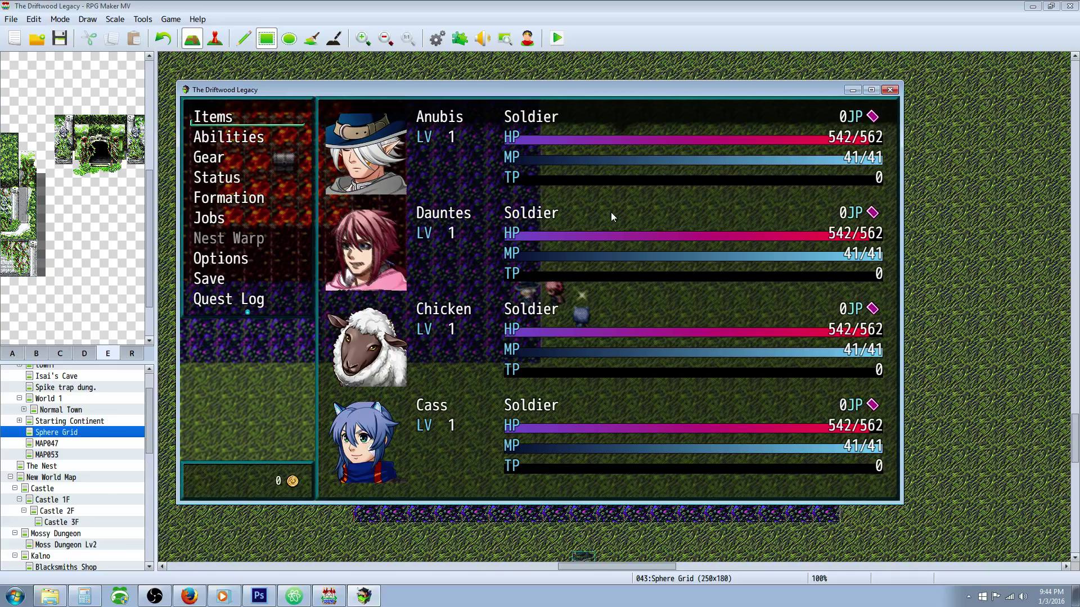
- Walk the party off the swamp and along the grass to the middle of the purple swamp's lower edge
key("Escape")
key("Right")
key("Down")
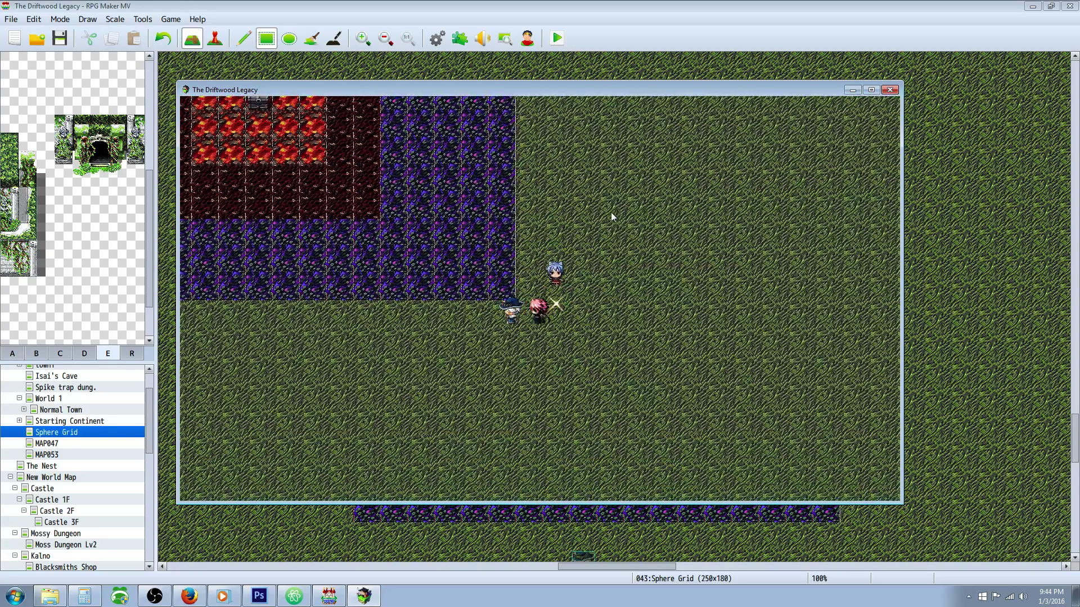
key("Left")
key("Left")
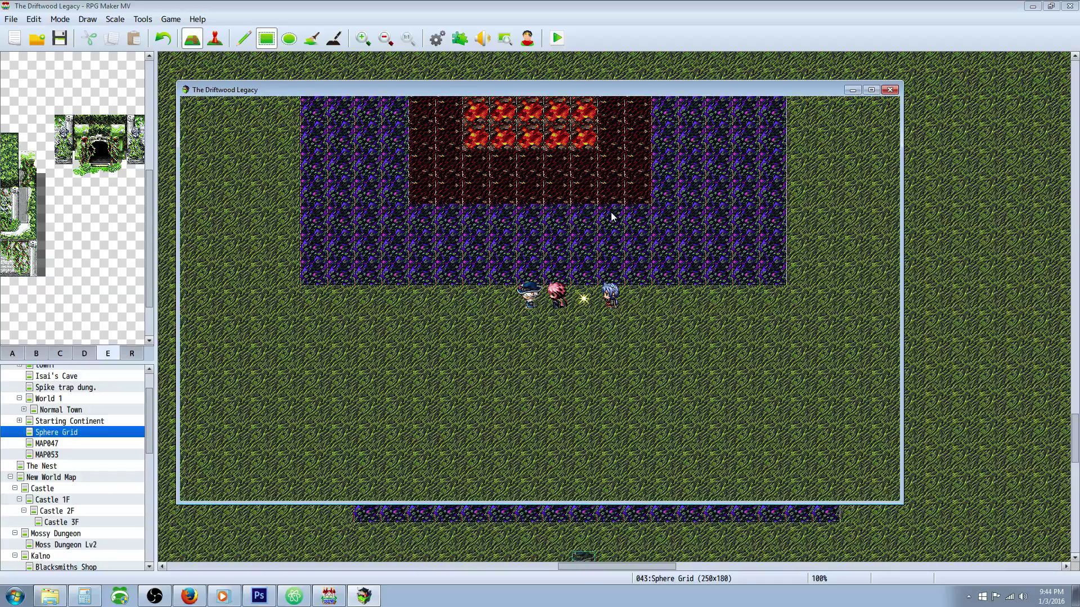
- Walk the party upward through the purple swamp tiles, checking all members' HP in the game menu after each move
key("Up")
key("Escape")
key("Escape")
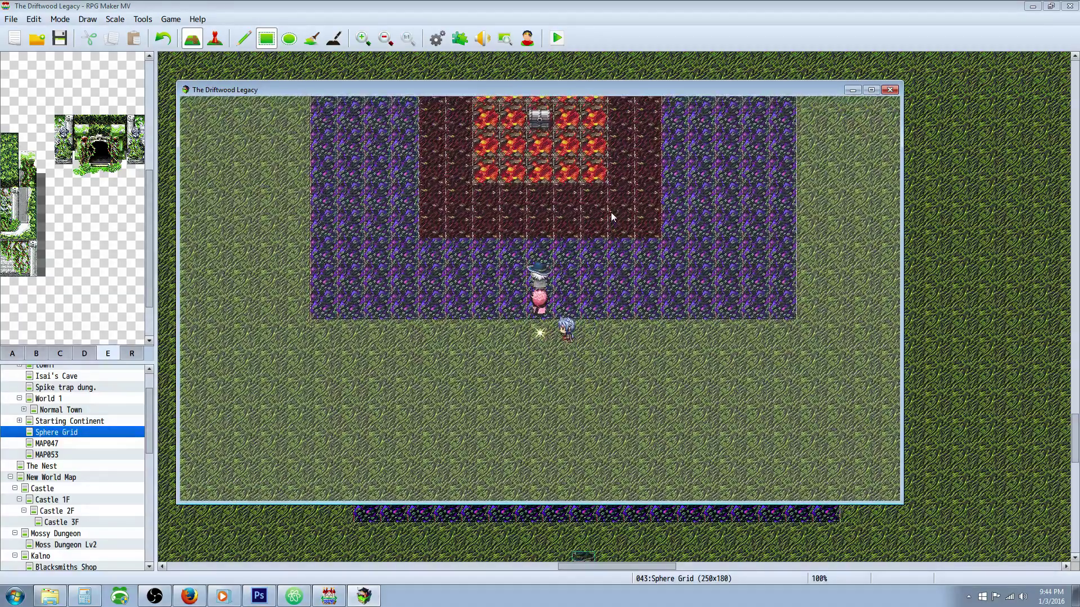
key("Escape")
key("Escape")
key("Up")
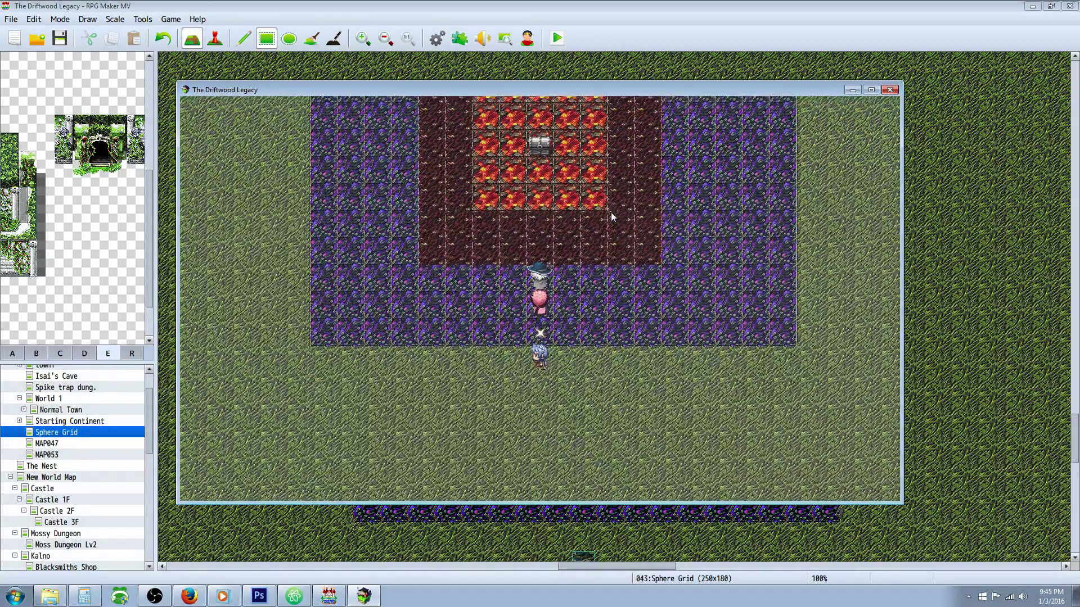
key("Escape")
key("Escape")
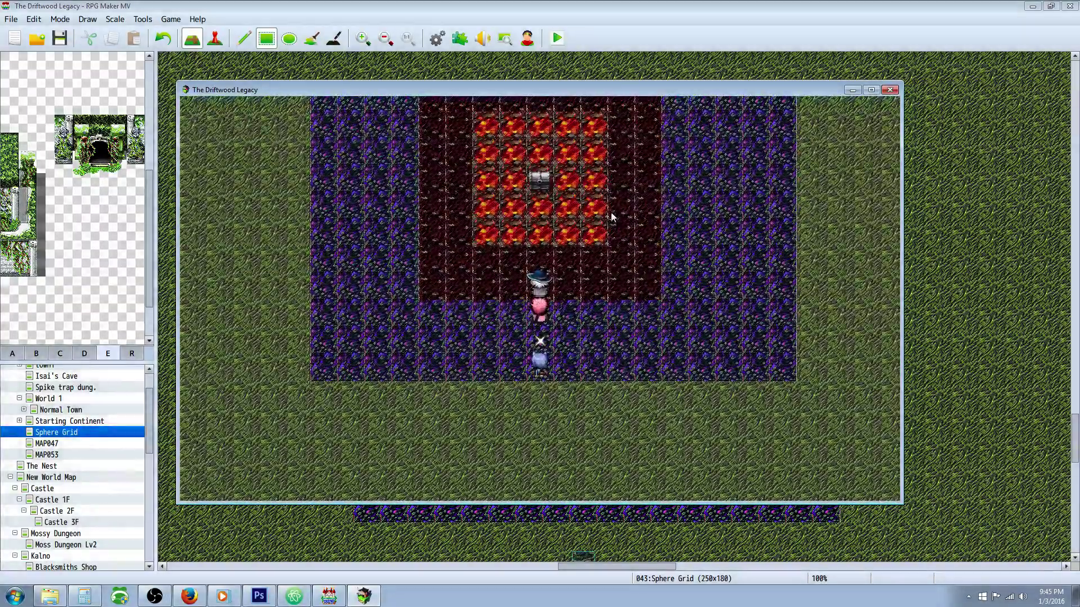
- Walk the party up across the dark red tiles, checking all members' HP in the game menu after each move
key("Escape")
key("Escape")
key("Up")
key("Escape")
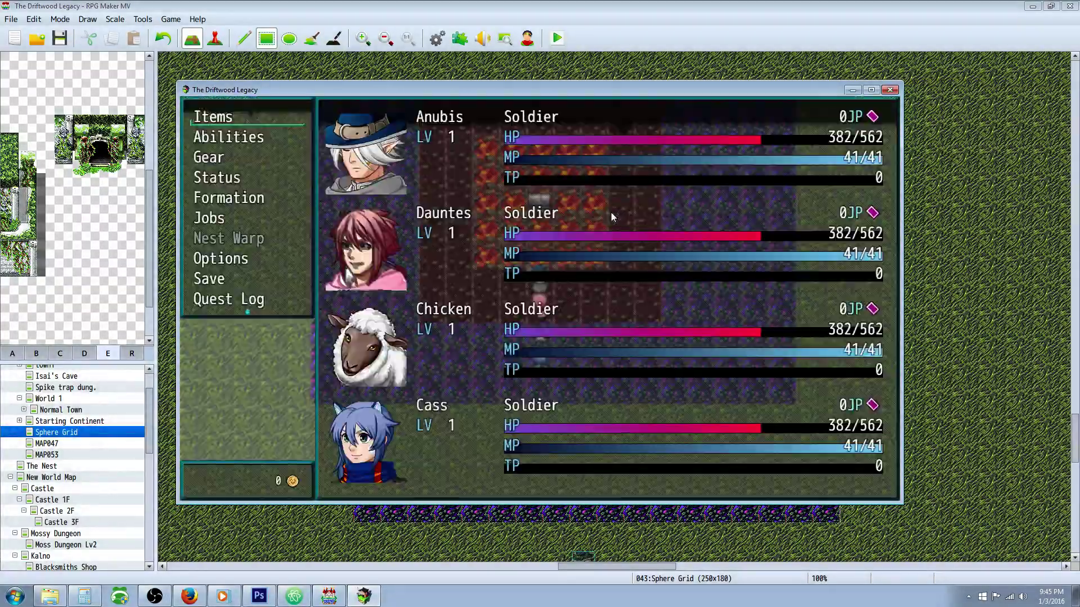
key("Escape")
- Walk the party over the lava up to the chest, checking all members' HP in the game menu along the way
key("Up")
key("Escape")
key("Escape")
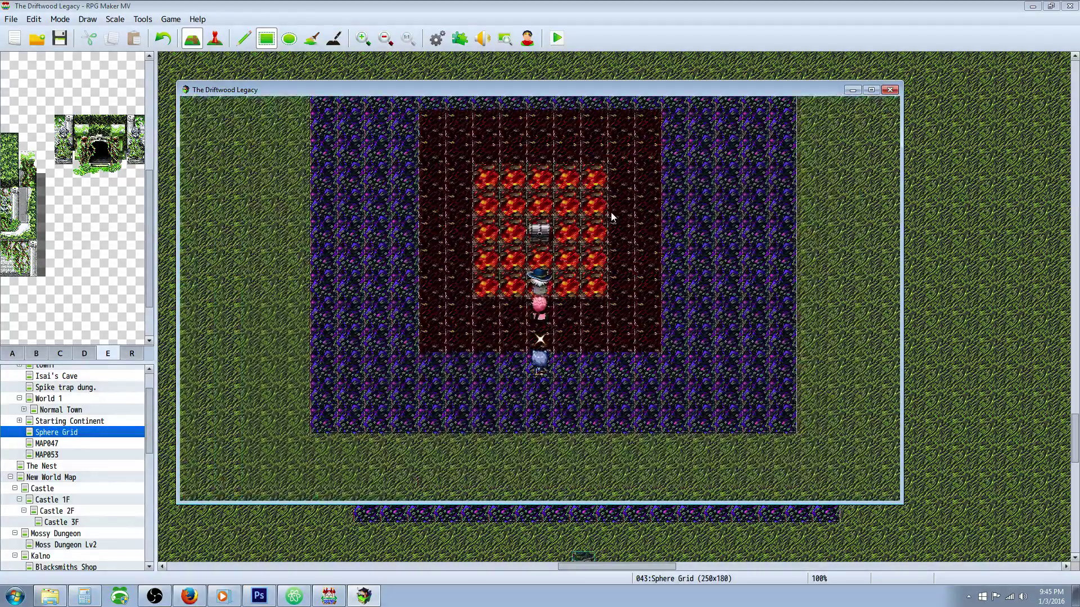
key("Up")
key("Escape")
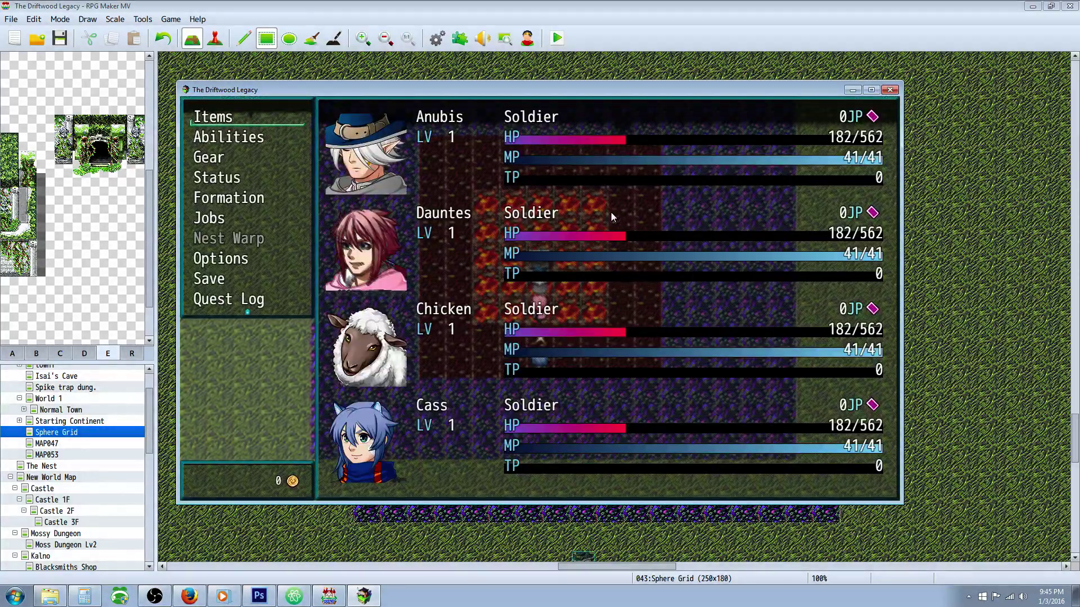
key("Escape")
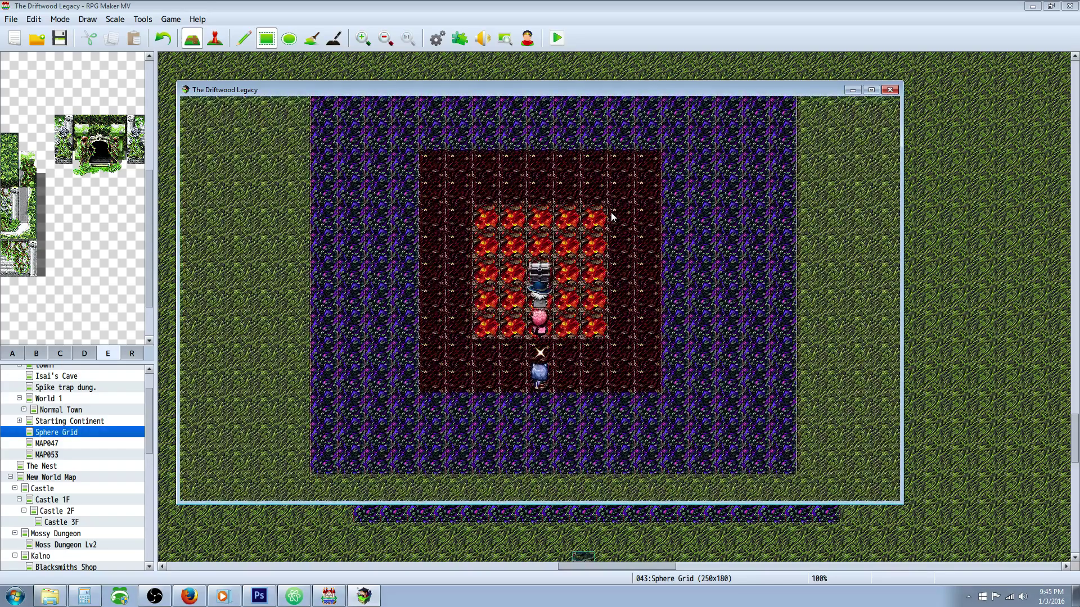
- Equip the Swamp Stompers in the first party member's Feet slot
key("Escape")
key("Down")
key("Down")
key("Return")
key("Return")
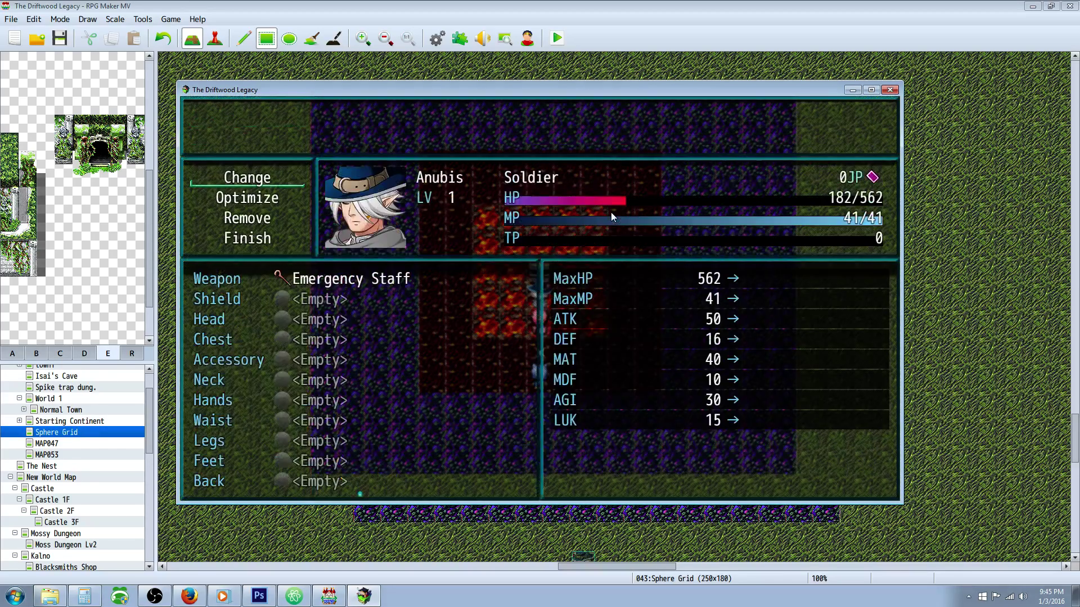
key("Down")
key("Up")
key("Return")
key("Down")
key("Down")
key("Down")
key("Down")
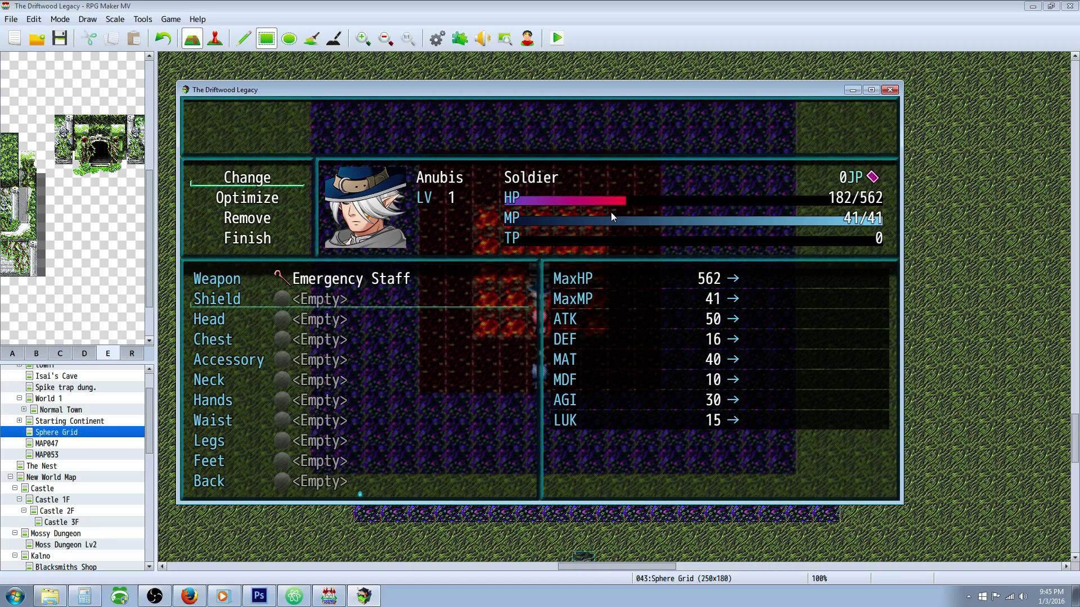
key("Down")
key("Down")
key("Down")
key("Down")
key("Return")
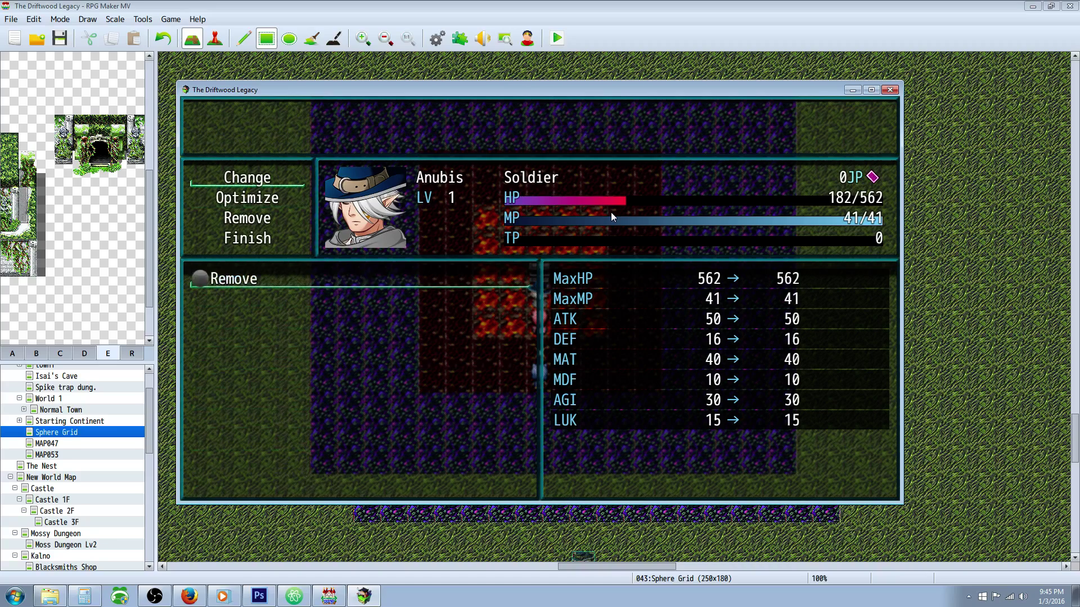
key("Escape")
key("Down")
key("Return")
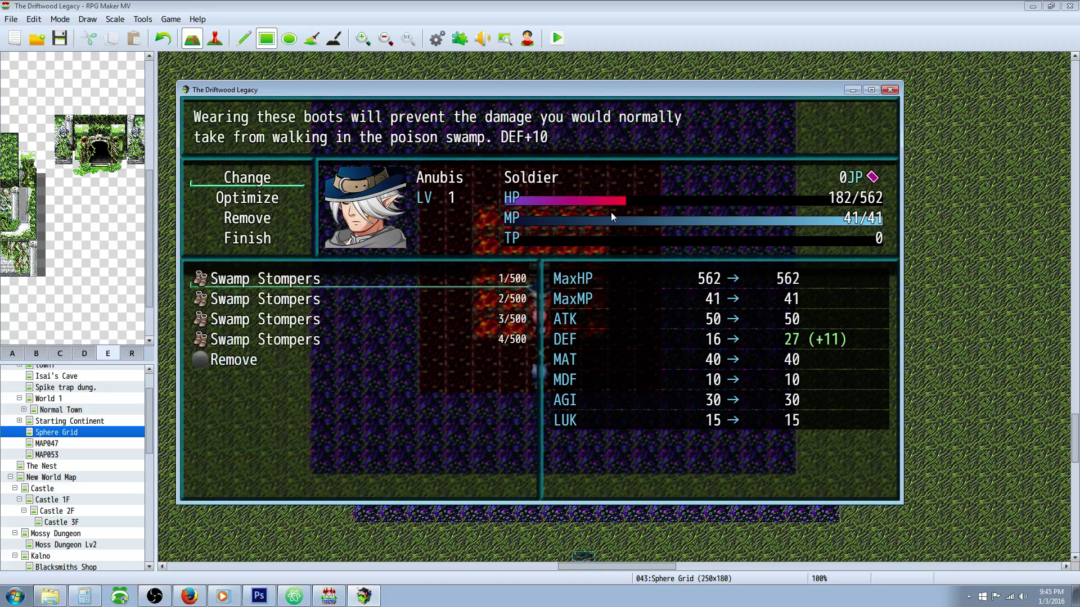
key("Return")
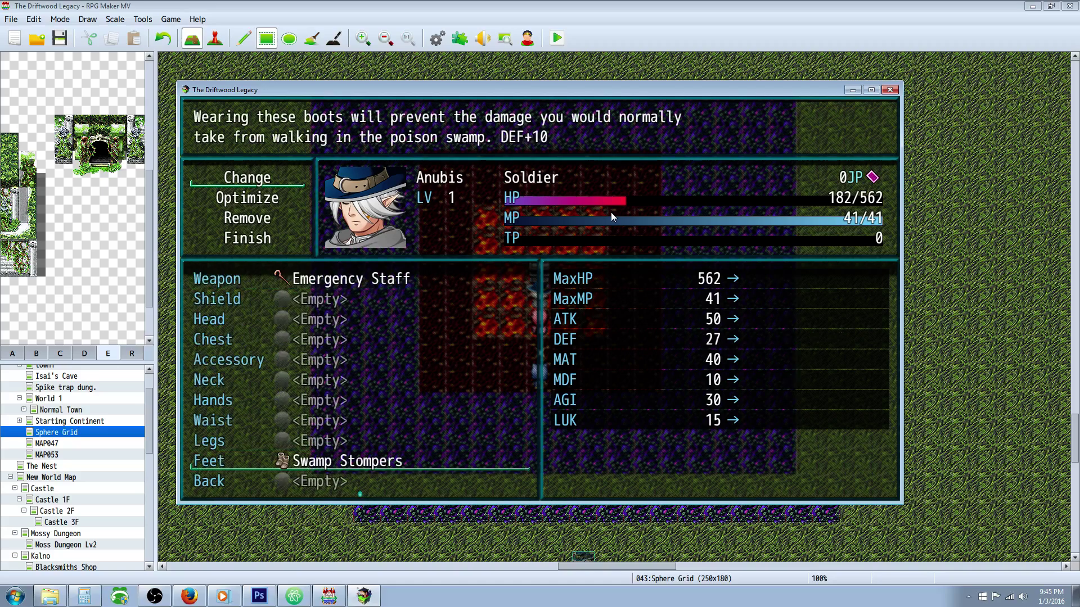
- Equip the Swamp Stompers on the other three party members by optimizing each one's gear, and return to the map
key("Escape")
key("Page_Down")
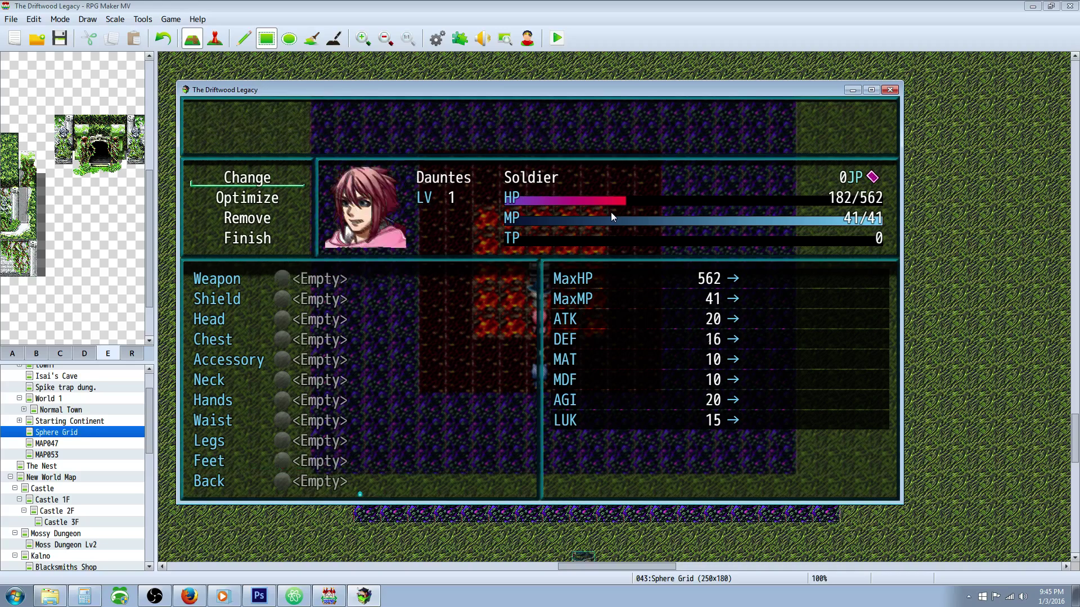
key("Down")
key("Page_Down")
key("Page_Down")
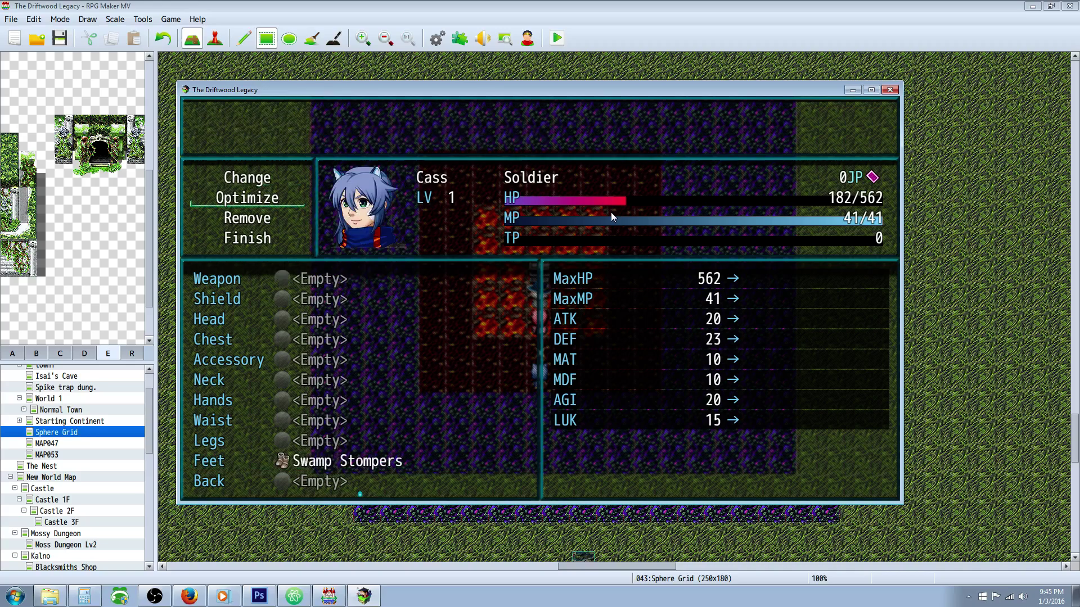
key("Page_Down")
key("Escape")
key("Escape")
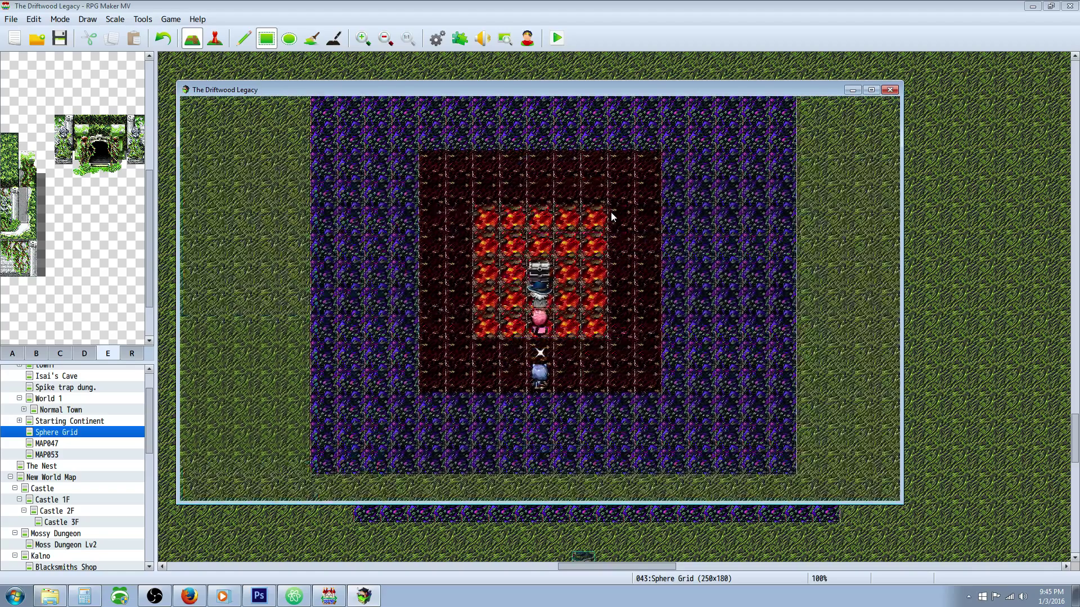
- Walk the booted party around the lava and dark red tiles, checking all members' HP in the game menu
key("Escape")
key("Escape")
key("Down")
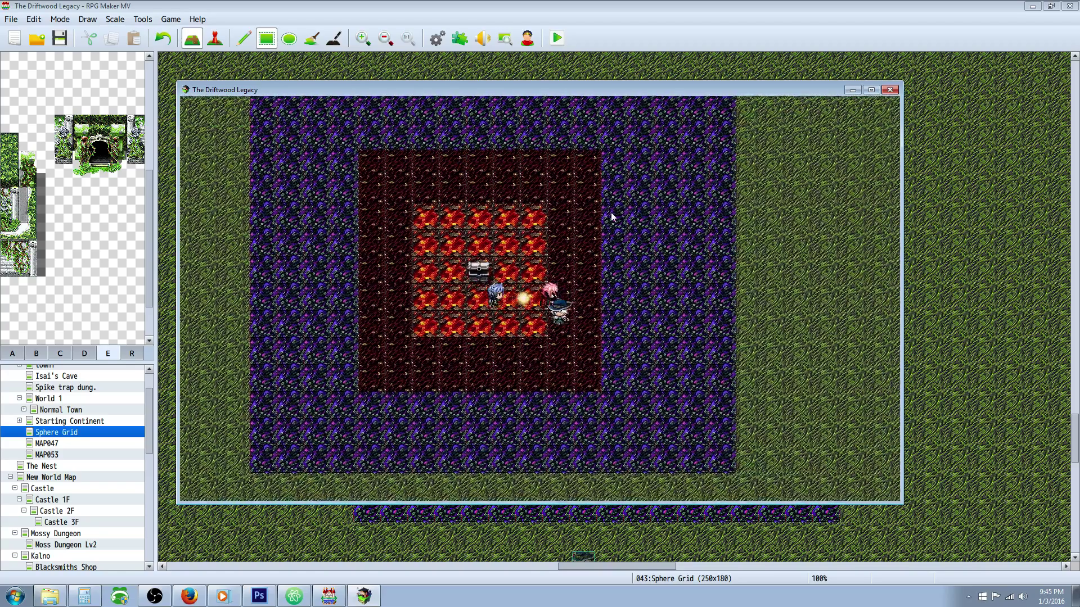
key("Up")
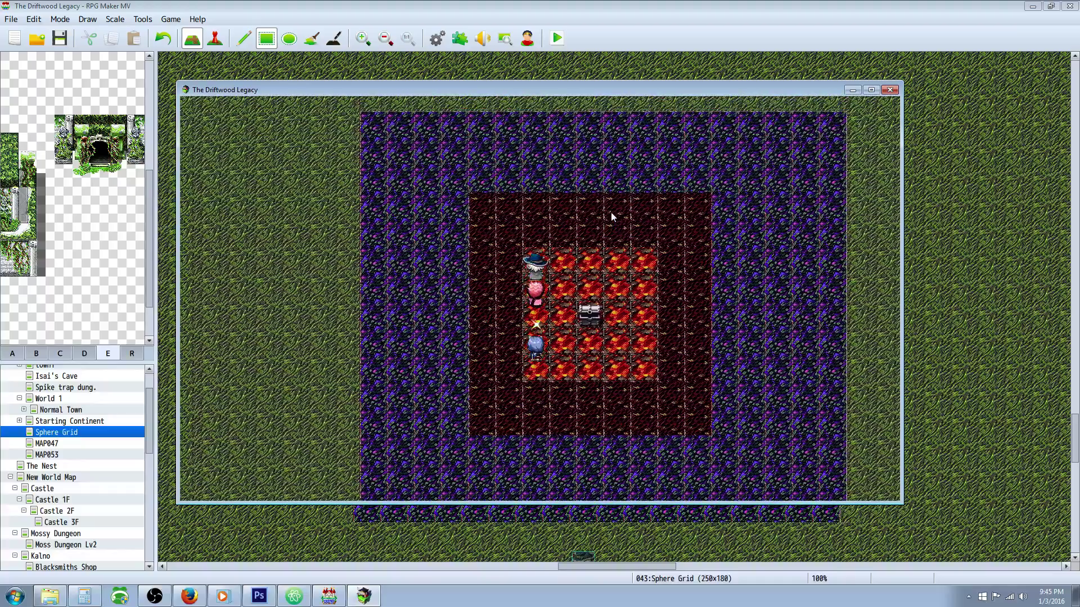
key("Escape")
key("Escape")
key("Down")
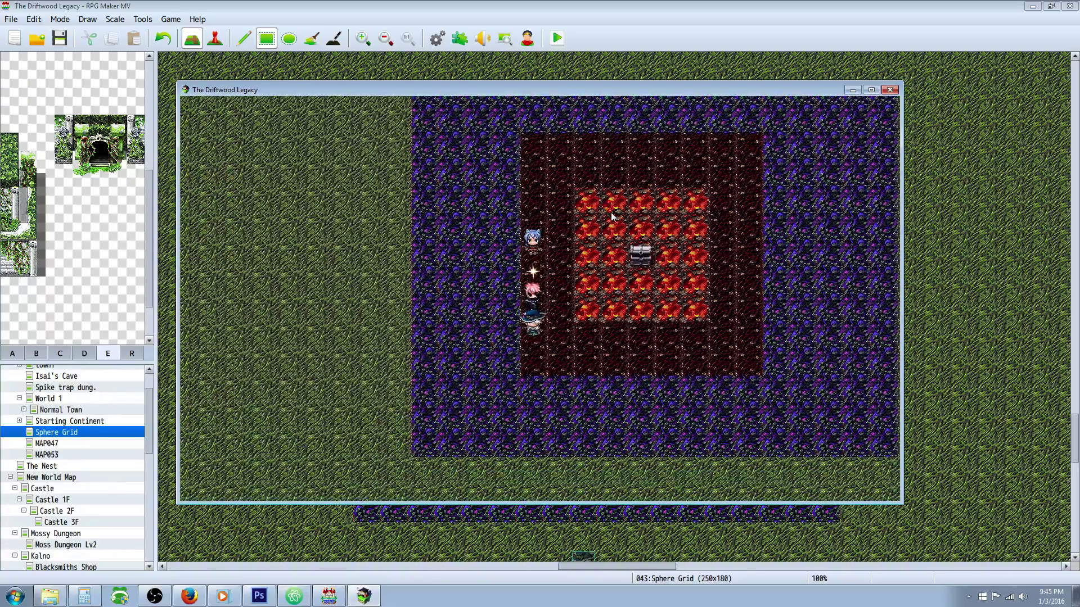
- Remove all gear from the first party member, then walk the party onto the lava and check everyone's HP
key("Escape")
key("Down")
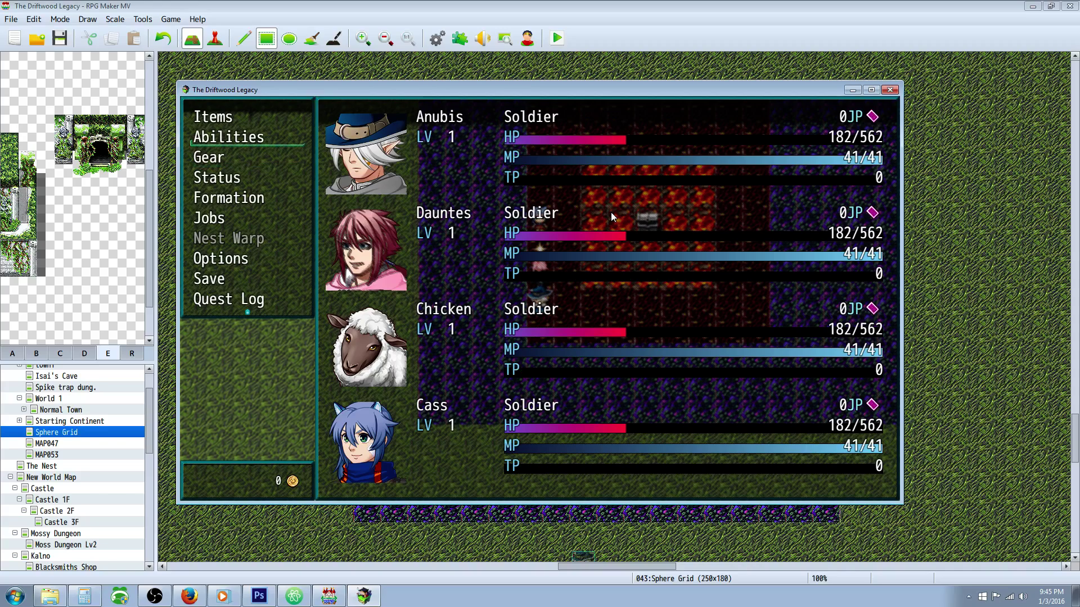
key("Down")
key("Return")
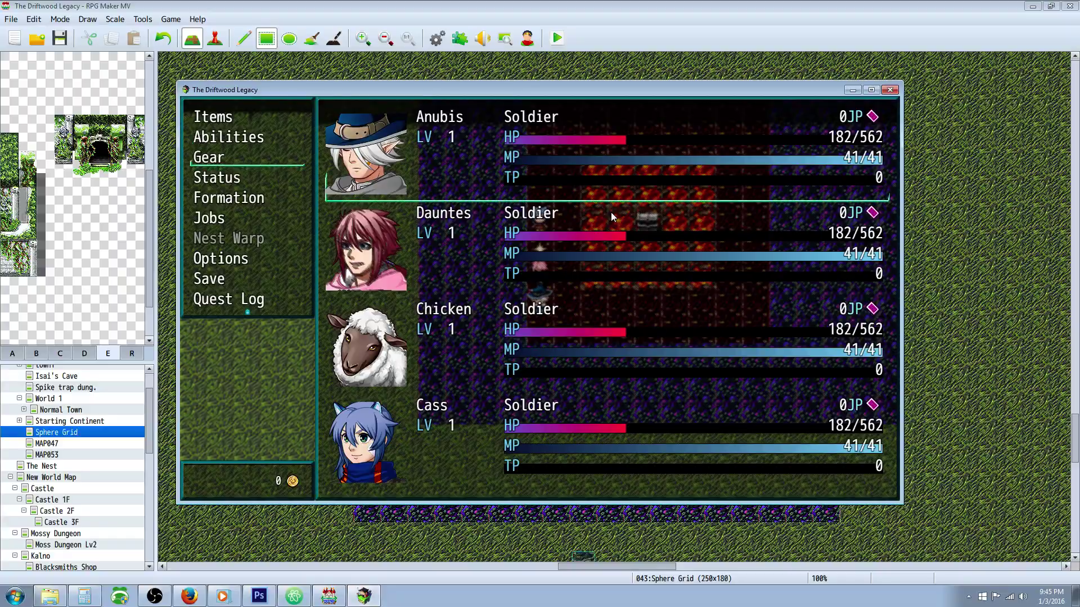
key("Return")
key("Down")
key("Down")
key("Return")
key("Escape")
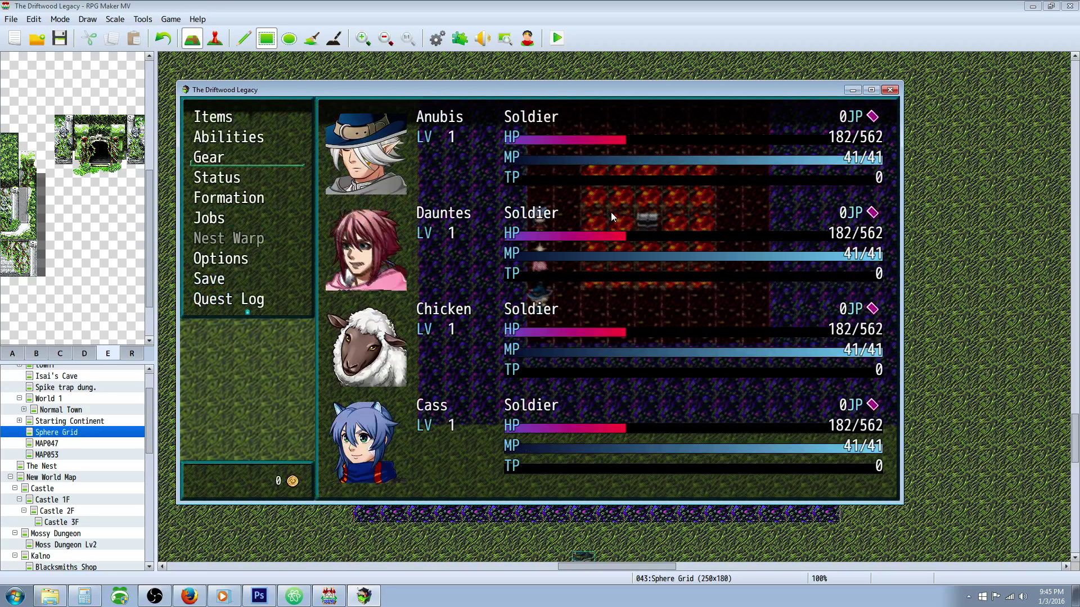
key("Escape")
key("Escape")
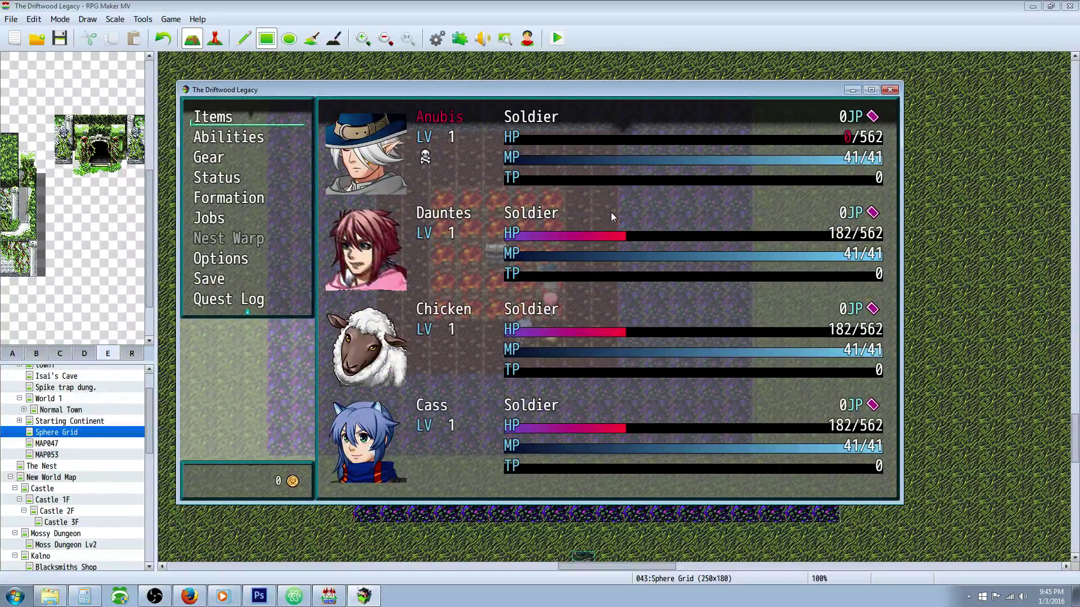
key("Escape")
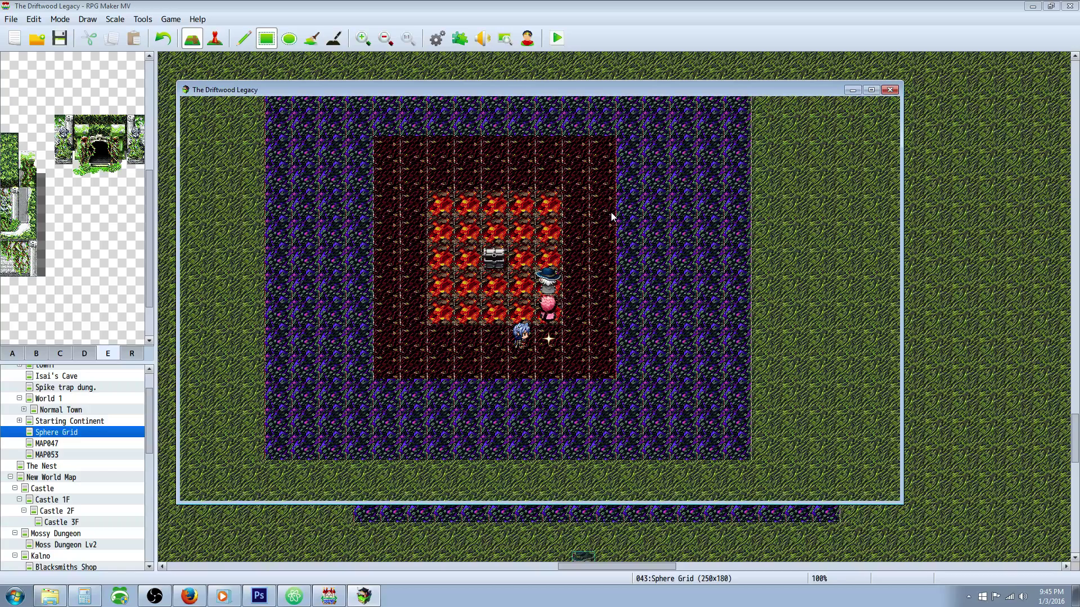
- Remove all gear from the second party member and return to the map
key("Escape")
key("Down")
key("Down")
key("Return")
key("Down")
key("Return")
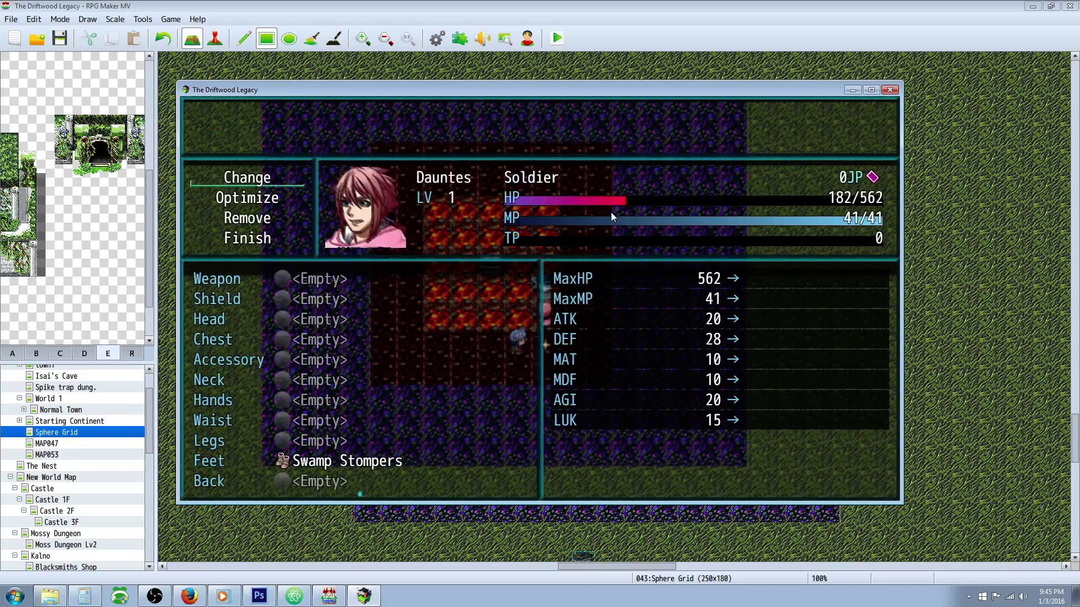
key("Down")
key("Return")
key("Escape")
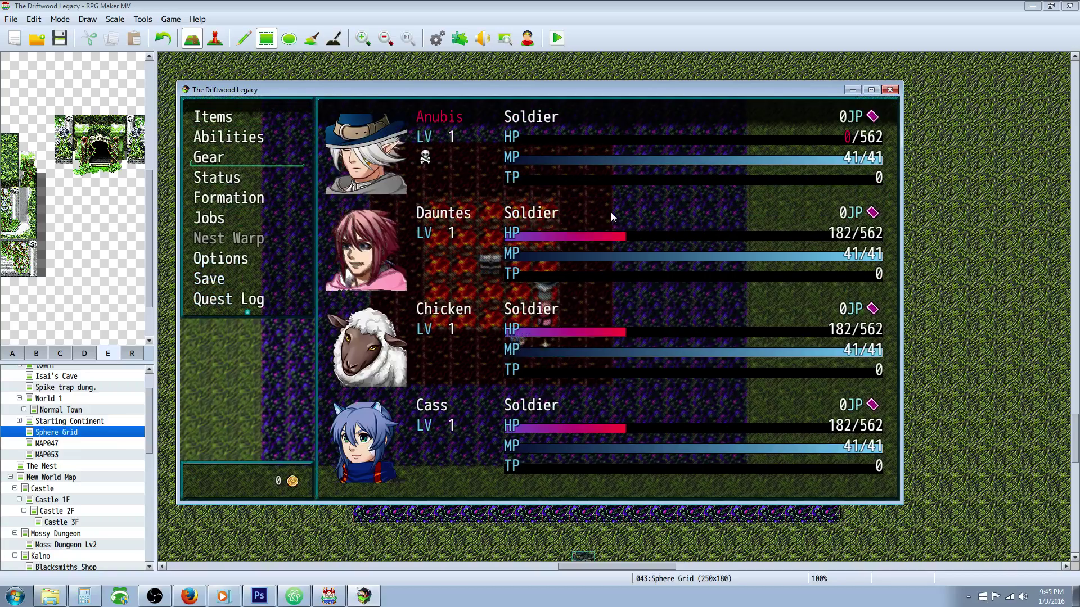
key("Escape")
- Walk the party through the purple swamp and back onto the dark red tiles, checking all members' HP in the game menu
key("Right")
key("Escape")
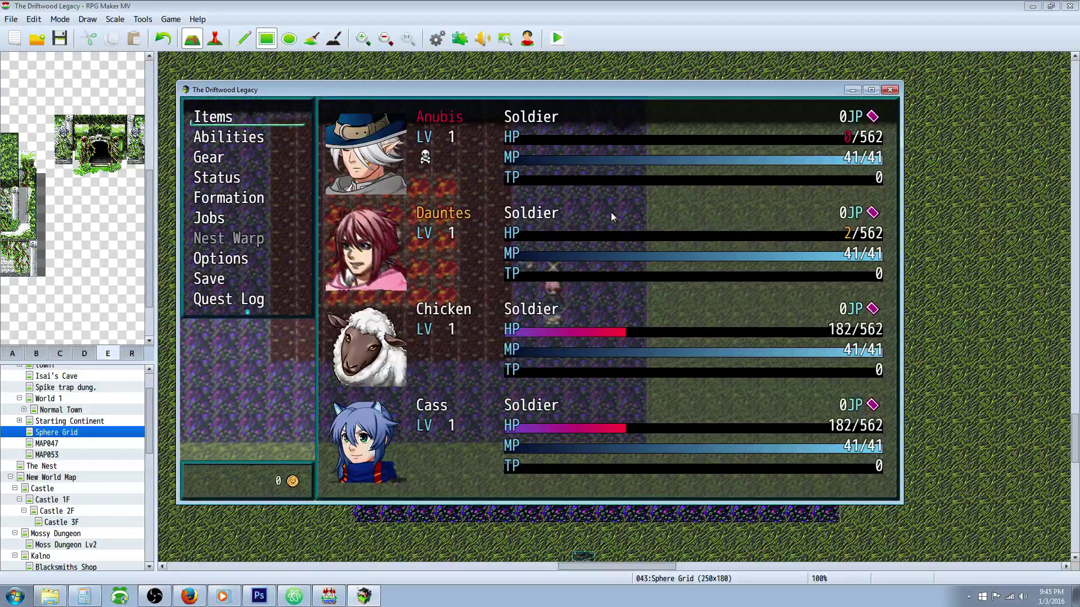
key("Escape")
key("Down")
key("Left")
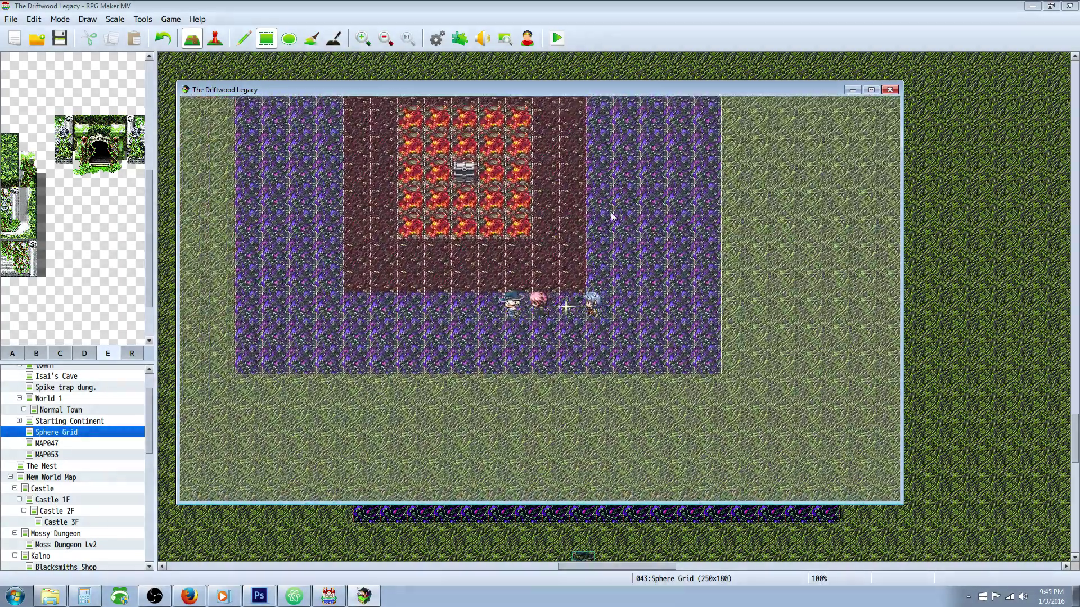
key("Escape")
key("Escape")
key("Up")
key("Left")
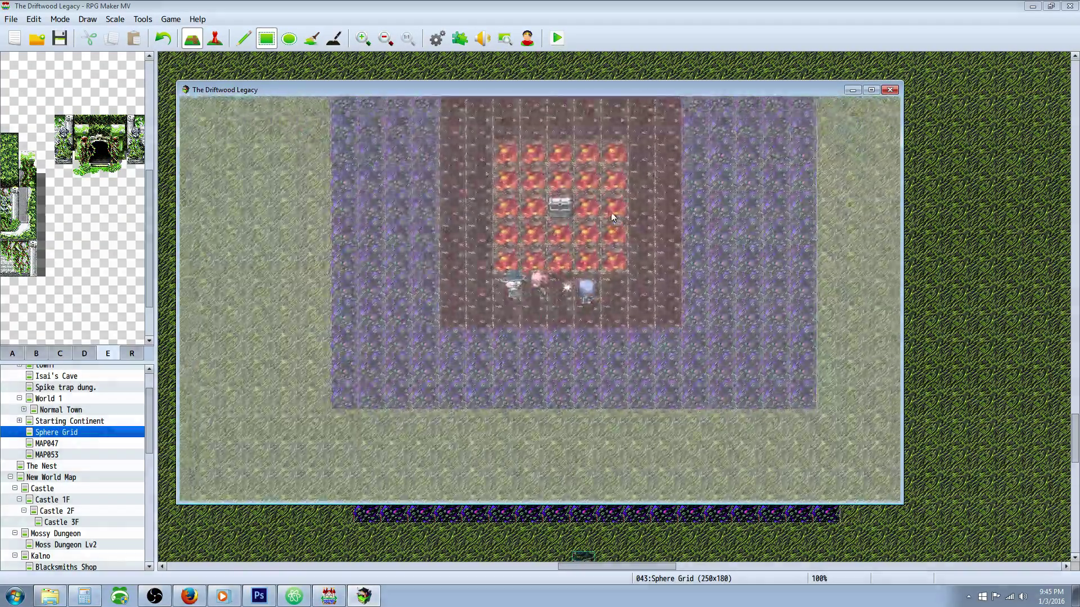
- Remove all gear from the third party member, then walk the party across the lava and check everyone's HP
key("Escape")
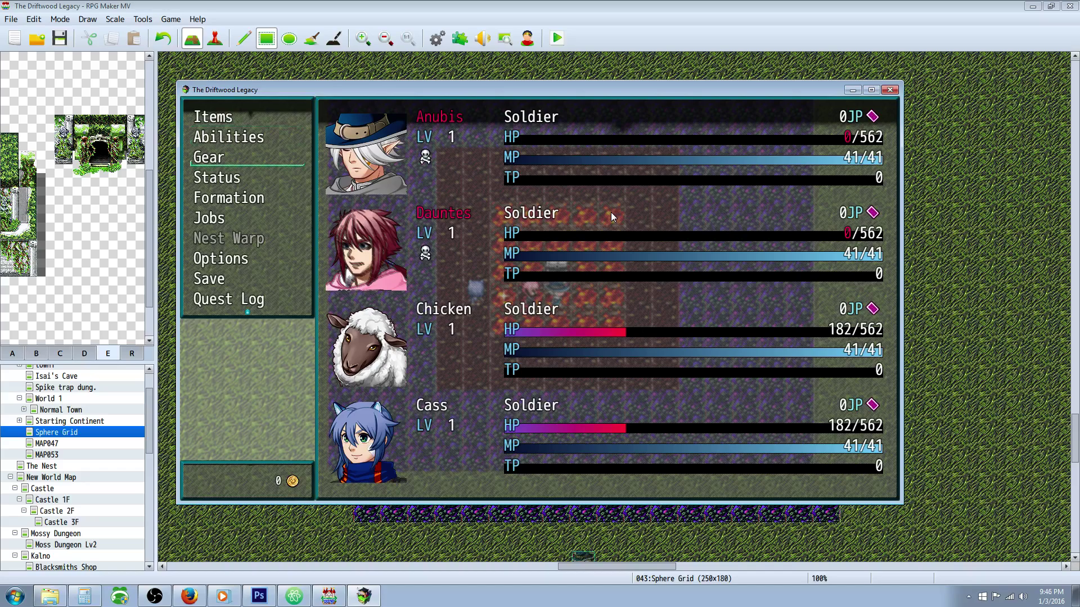
key("Return")
key("Down")
key("Return")
key("Down")
key("Return")
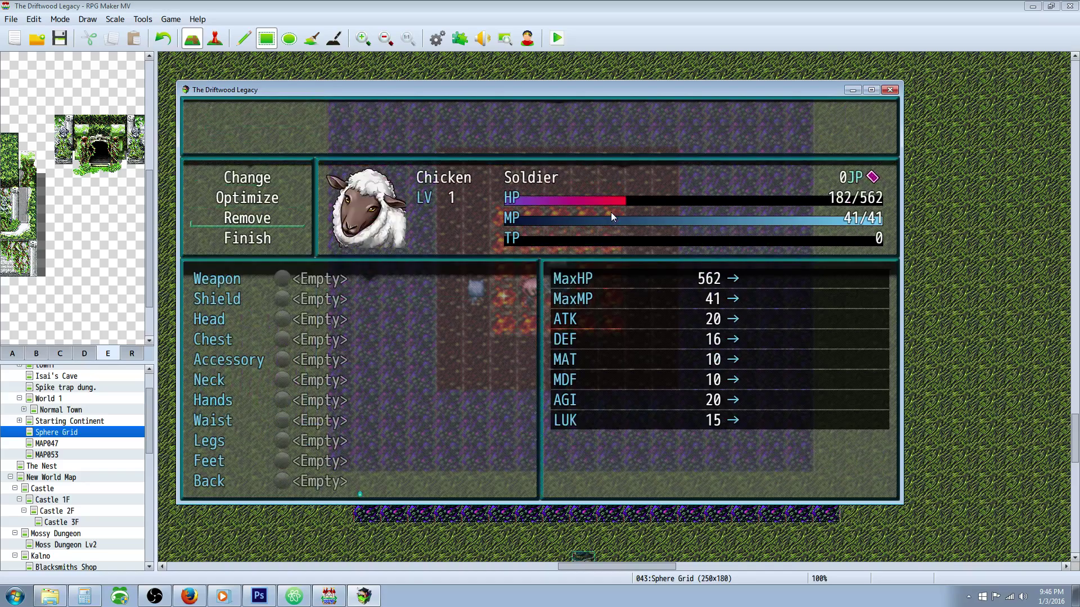
key("Escape")
key("Escape")
key("Escape")
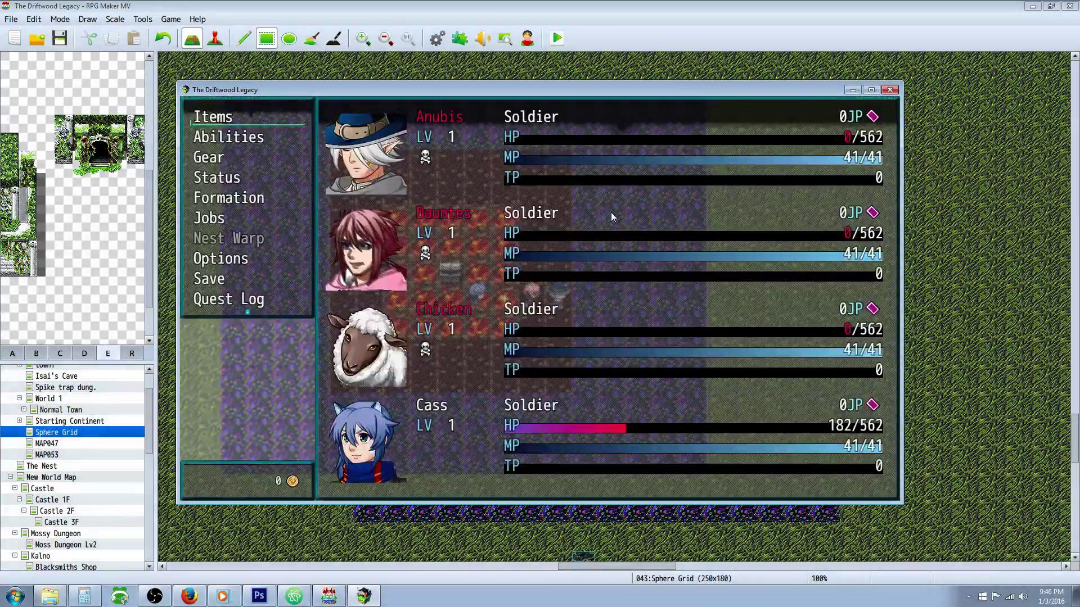
key("Escape")
- Remove all gear from the fourth party member and return to walking the party over the damaging tiles
key("Escape")
key("Down")
key("Down")
key("Return")
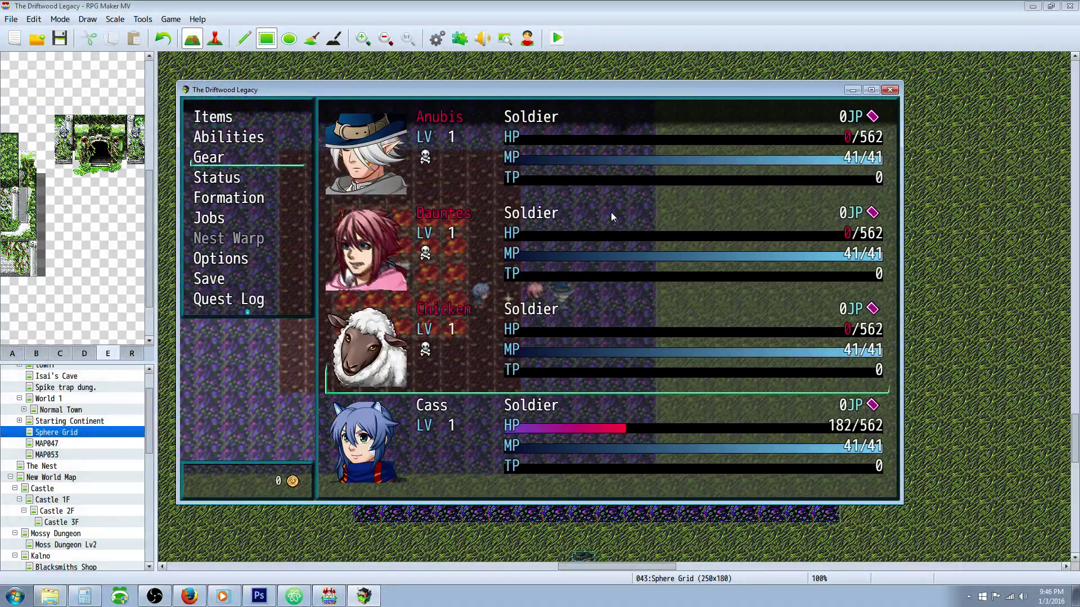
key("Down")
key("Return")
key("Down")
key("Down")
key("Return")
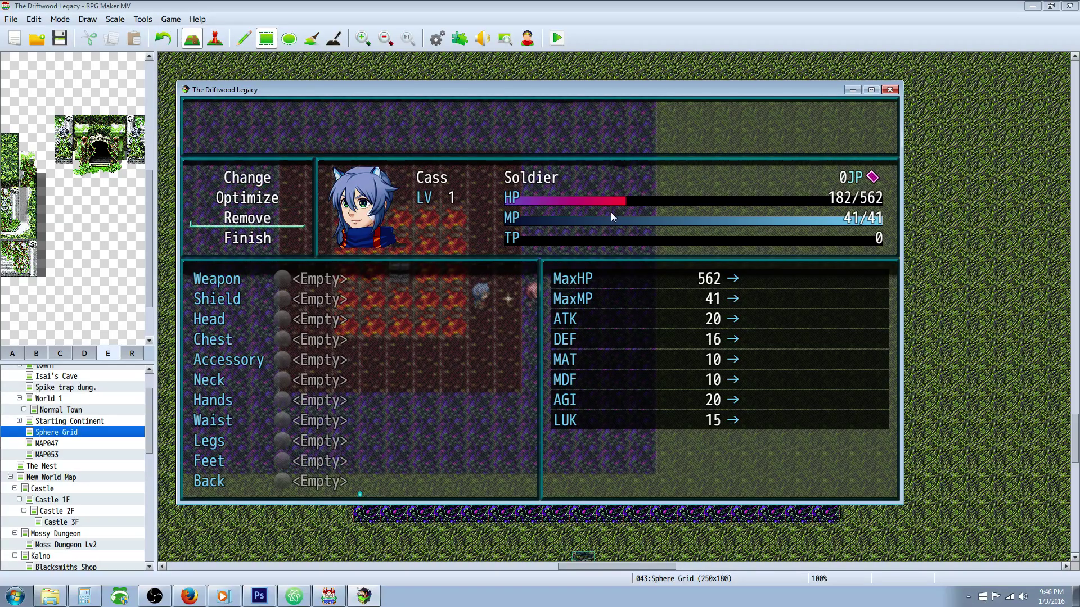
key("Escape")
key("Escape")
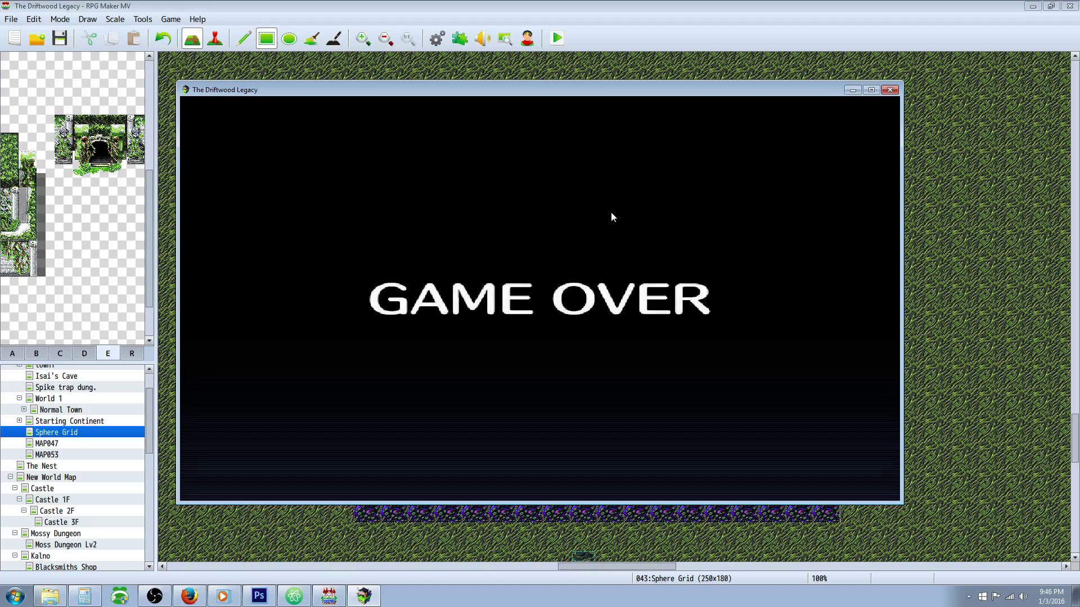
- Close the playtest window and save the project
left_click(889, 90)
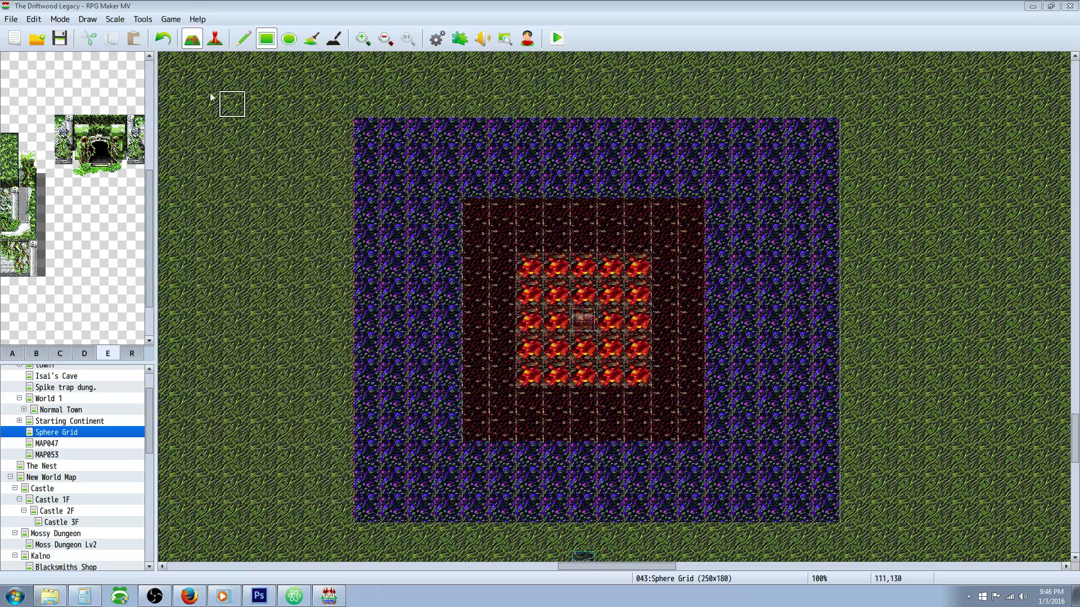
left_click(60, 38)
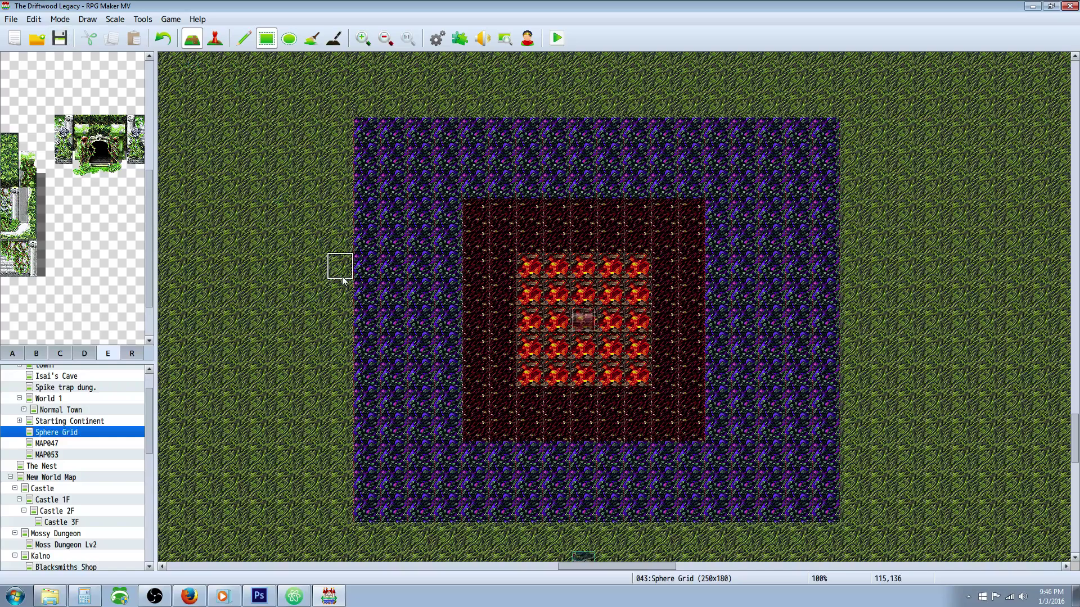